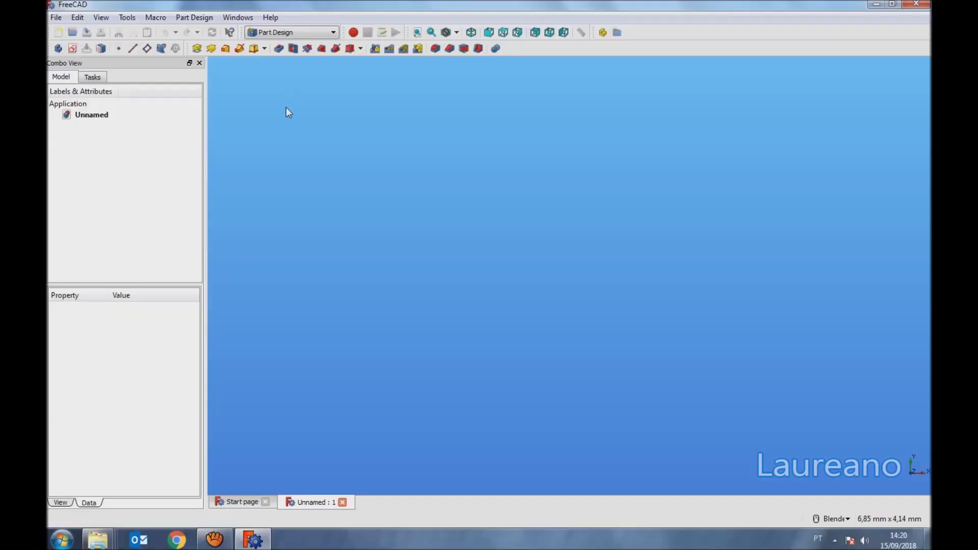
# - Create a new Part Design sketch on the XZ_Plane
pyautogui.click(73, 49)
pyautogui.click(471, 32)
pyautogui.click(512, 139)
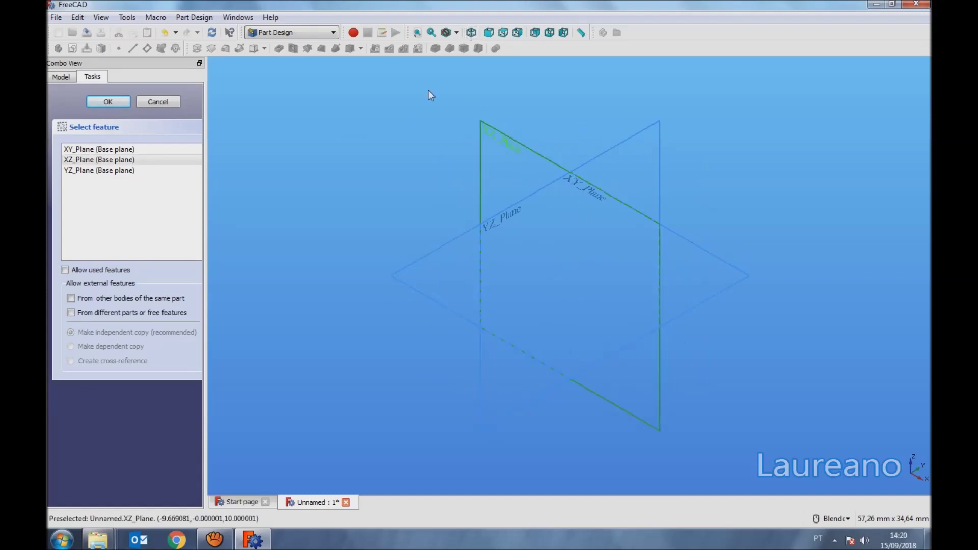
pyautogui.click(107, 103)
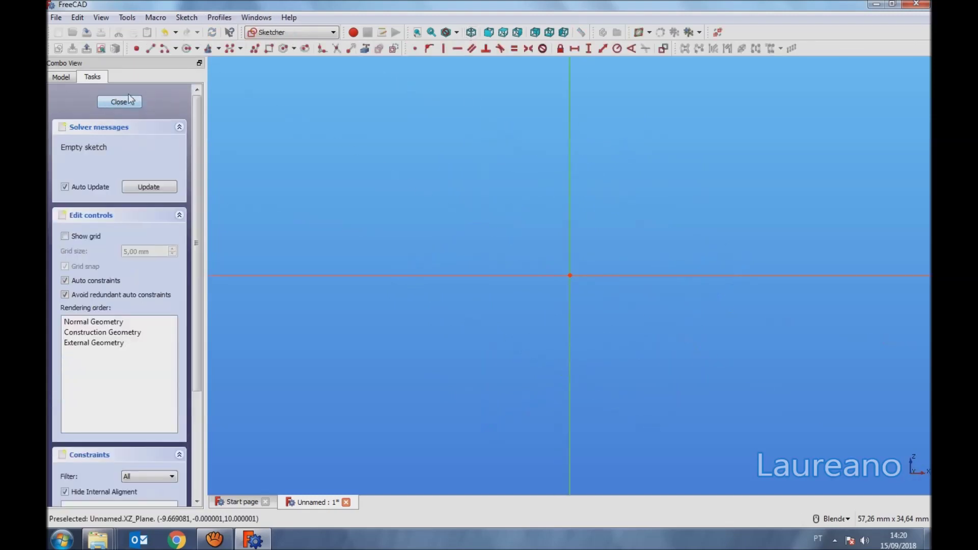
# - Draw a rectangle in the sketch
pyautogui.click(268, 48)
pyautogui.click(380, 149)
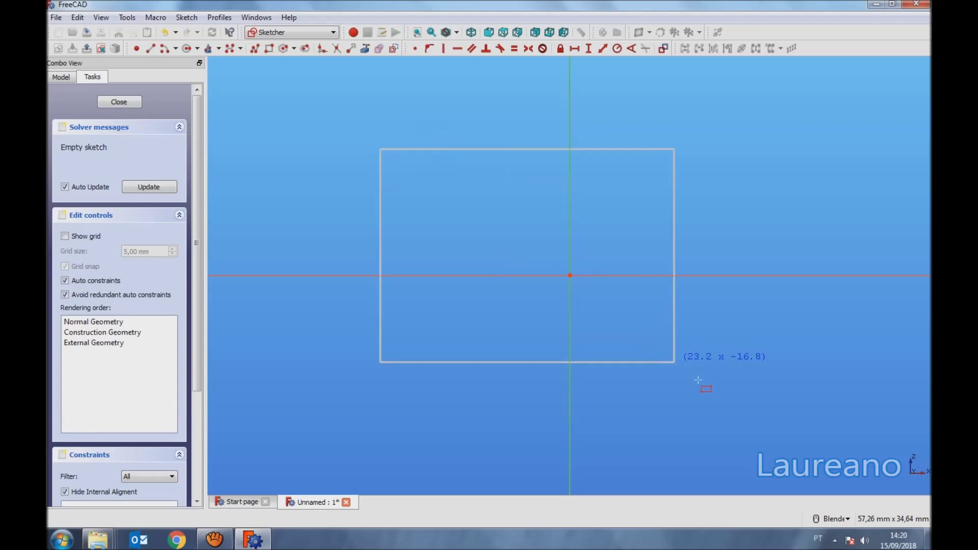
pyautogui.click(743, 403)
pyautogui.scroll(-2, 687, 331)
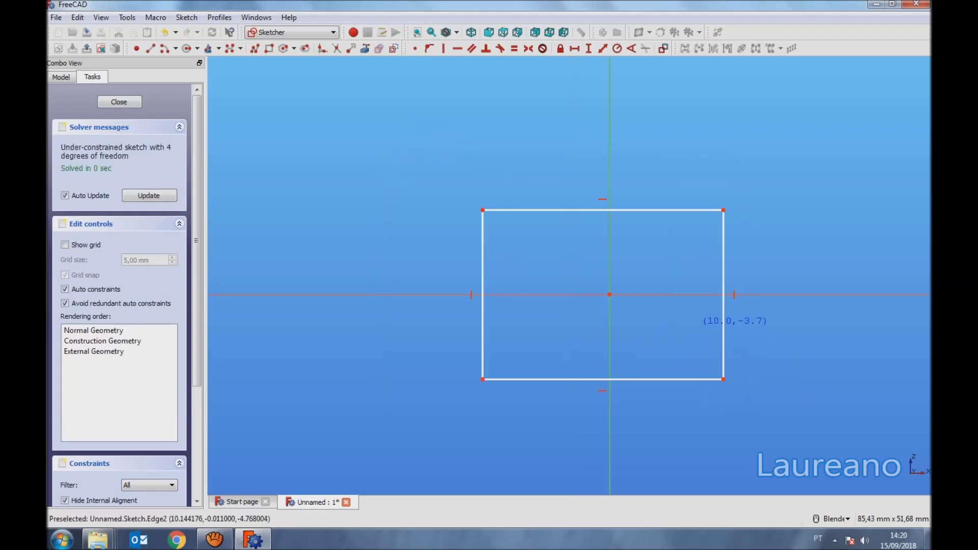
pyautogui.press('Escape')
# - Dimension the rectangle 473 mm wide and 200 mm tall
pyautogui.click(573, 210)
pyautogui.click(575, 48)
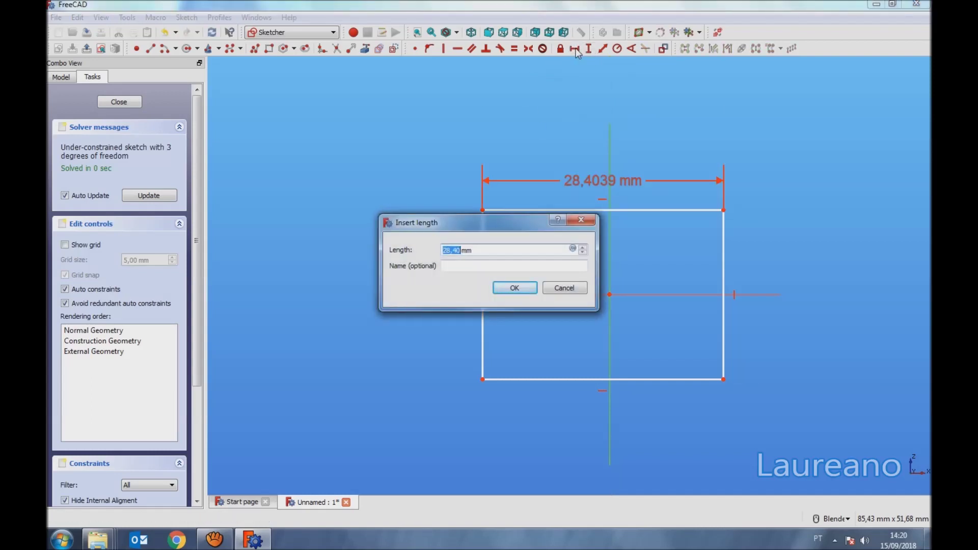
pyautogui.write('4')
pyautogui.press('Return')
pyautogui.scroll(3, 616, 290)
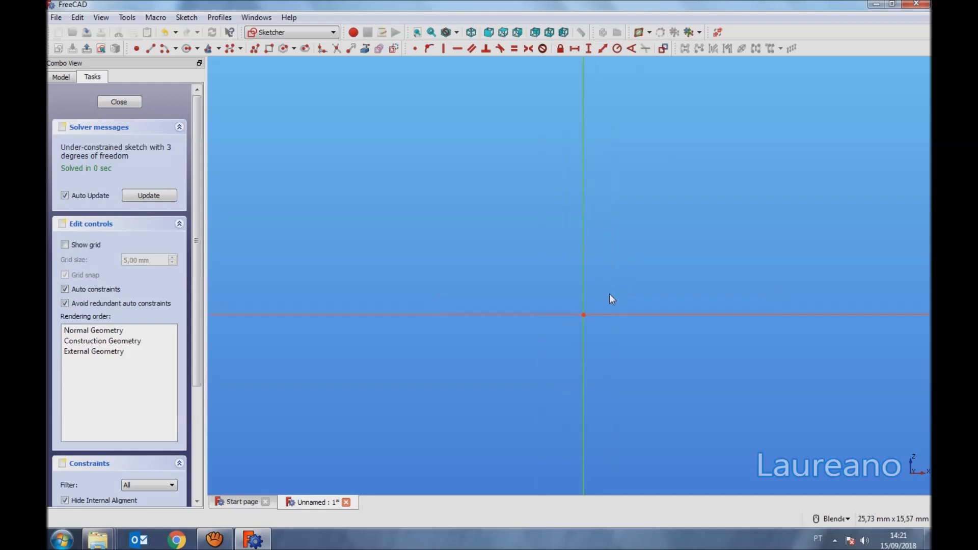
pyautogui.scroll(-3, 609, 294)
pyautogui.scroll(-2, 552, 275)
pyautogui.scroll(3, 407, 273)
pyautogui.click(456, 209)
pyautogui.click(589, 48)
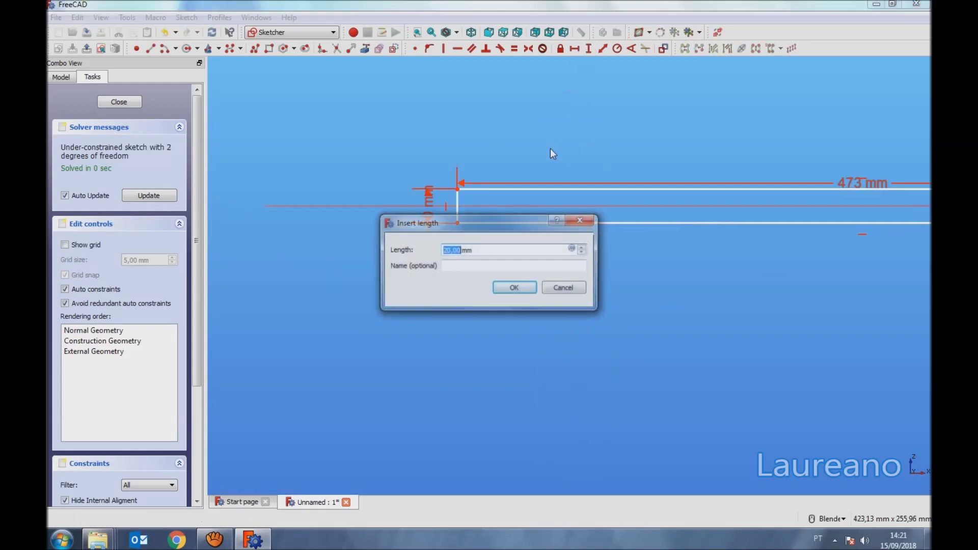
pyautogui.write('200')
pyautogui.press('Return')
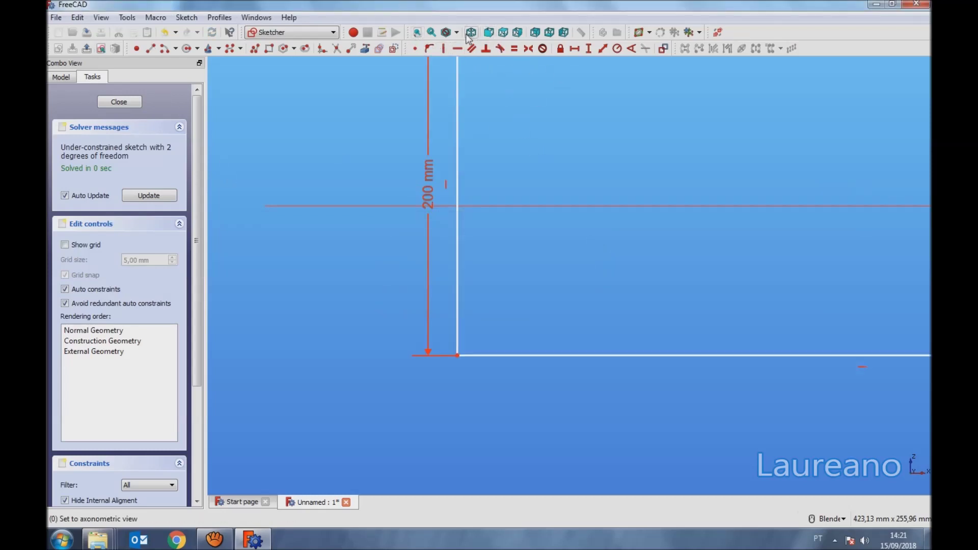
# - Centre the rectangle on both axes with symmetry constraints and close the sketch
pyautogui.click(417, 34)
pyautogui.scroll(2, 443, 224)
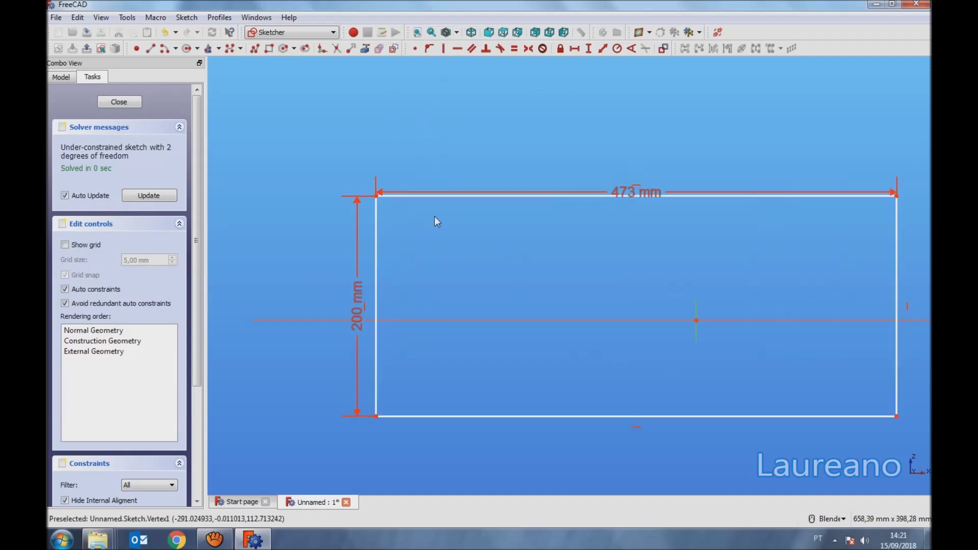
pyautogui.click(375, 194)
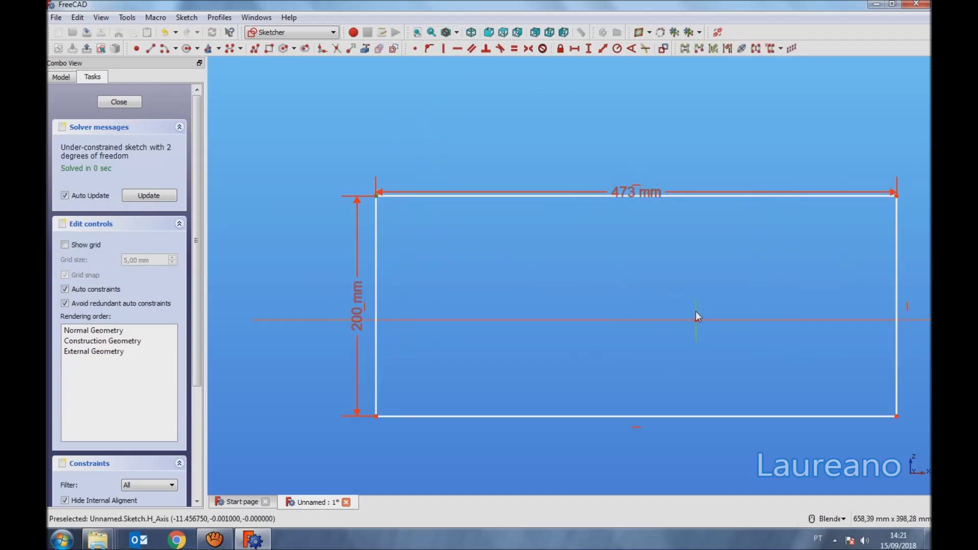
pyautogui.click(897, 196)
pyautogui.click(529, 48)
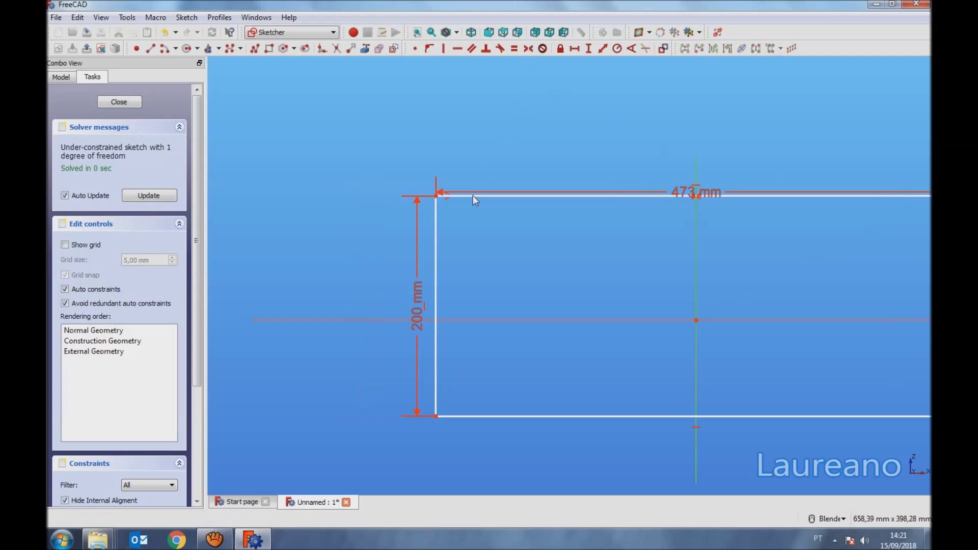
pyautogui.click(476, 319)
pyautogui.click(435, 416)
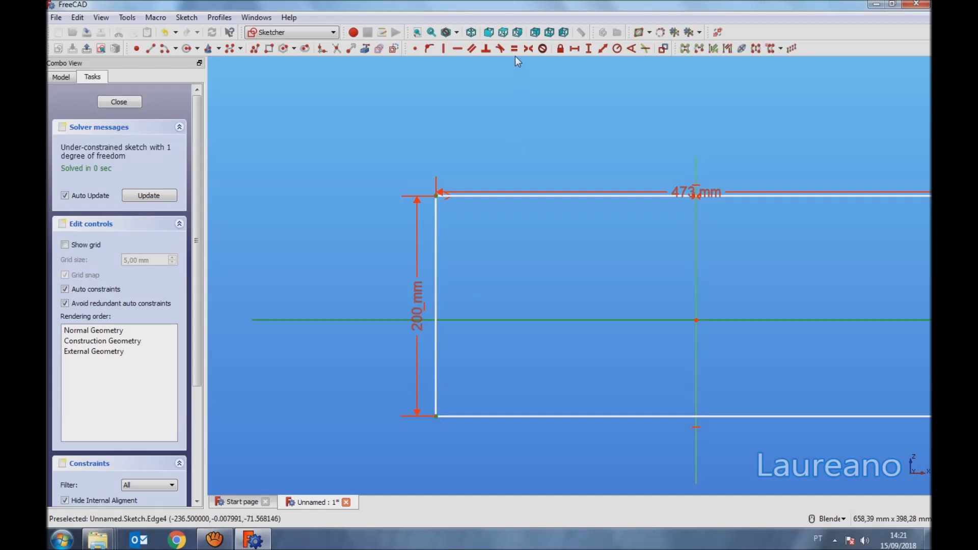
pyautogui.click(528, 48)
pyautogui.moveTo(690, 174); pyautogui.dragTo(690, 164)
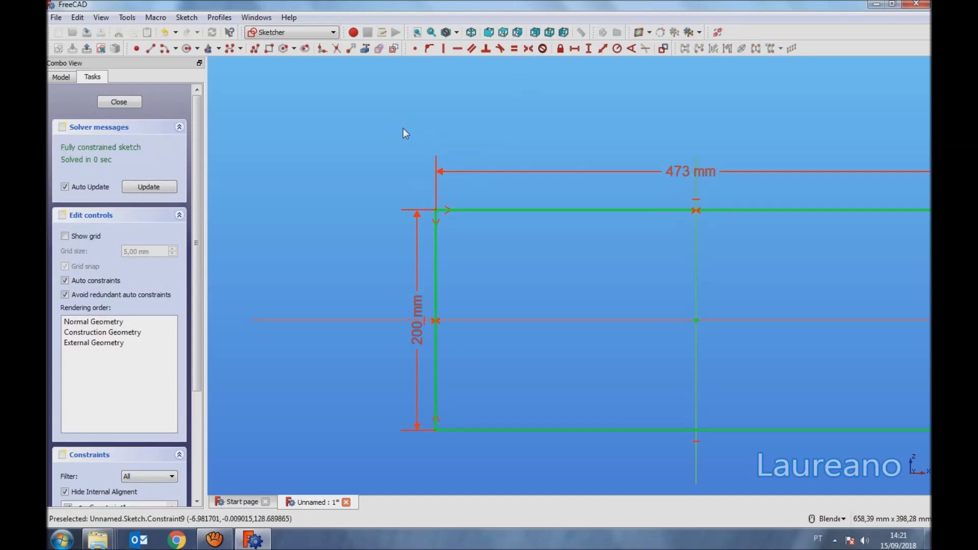
pyautogui.click(471, 32)
pyautogui.scroll(-2, 445, 136)
pyautogui.click(123, 102)
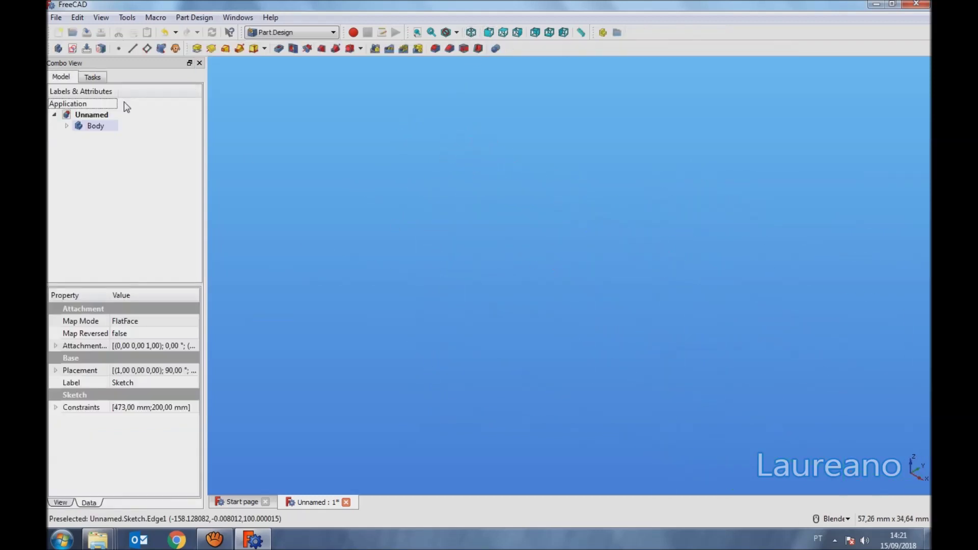
# - Pad the Sketch 25 mm, symmetric to plane
pyautogui.click(66, 126)
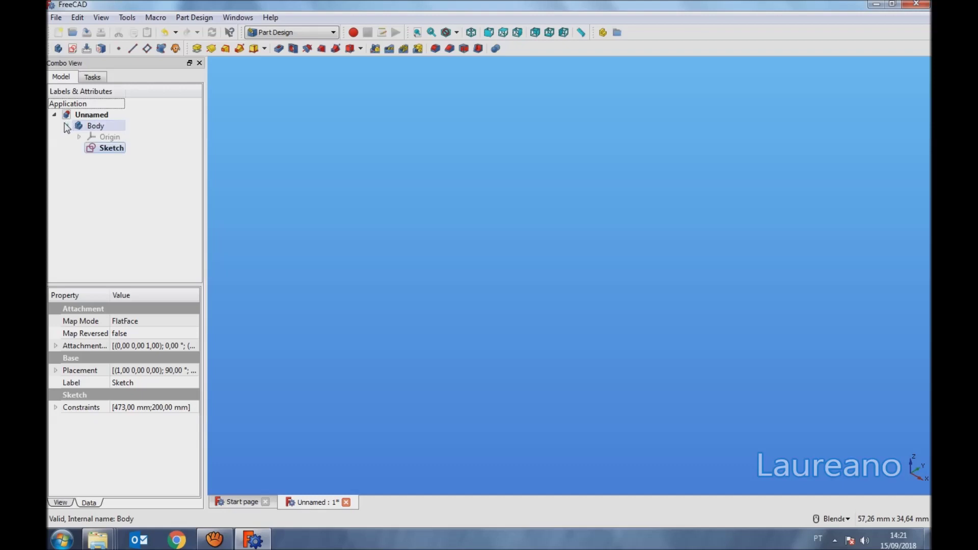
pyautogui.click(90, 148)
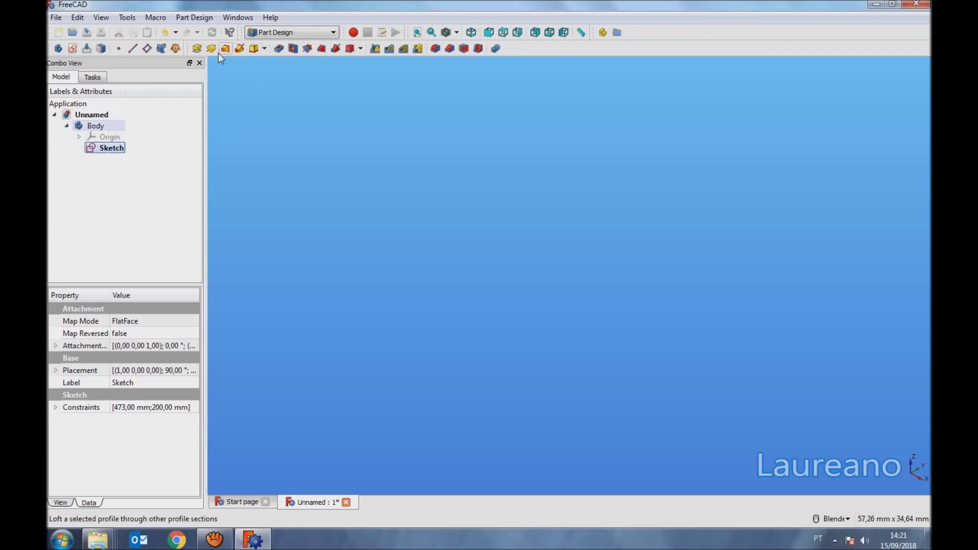
pyautogui.click(197, 49)
pyautogui.scroll(-3, 443, 169)
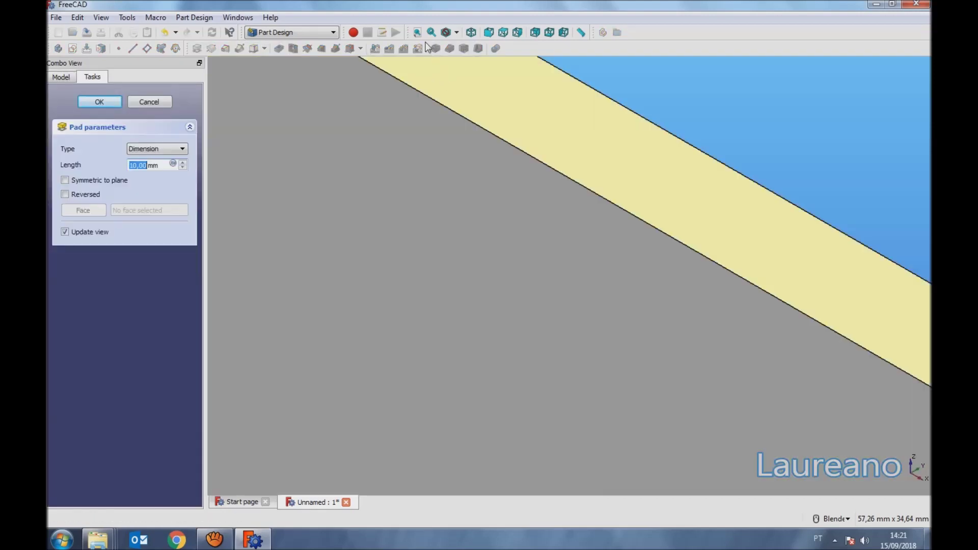
pyautogui.click(416, 32)
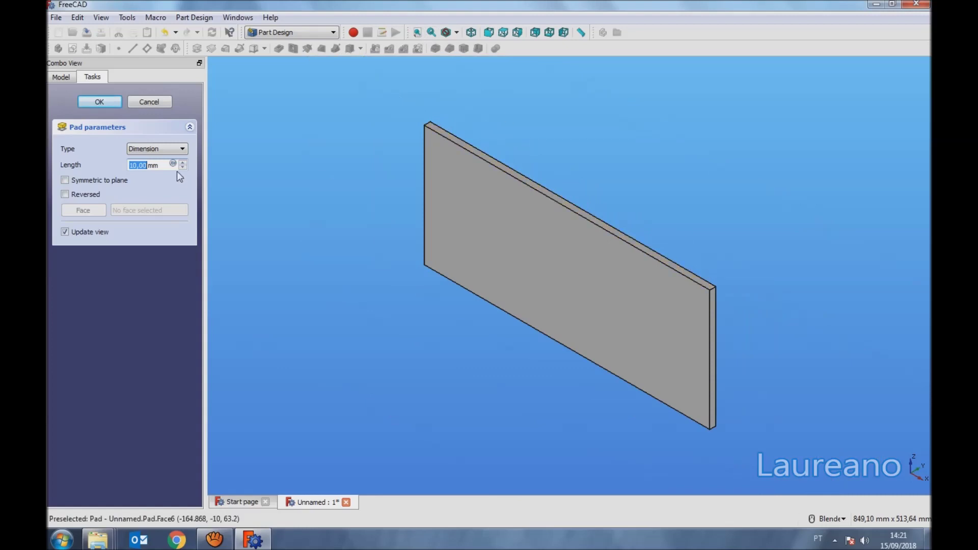
pyautogui.write('25')
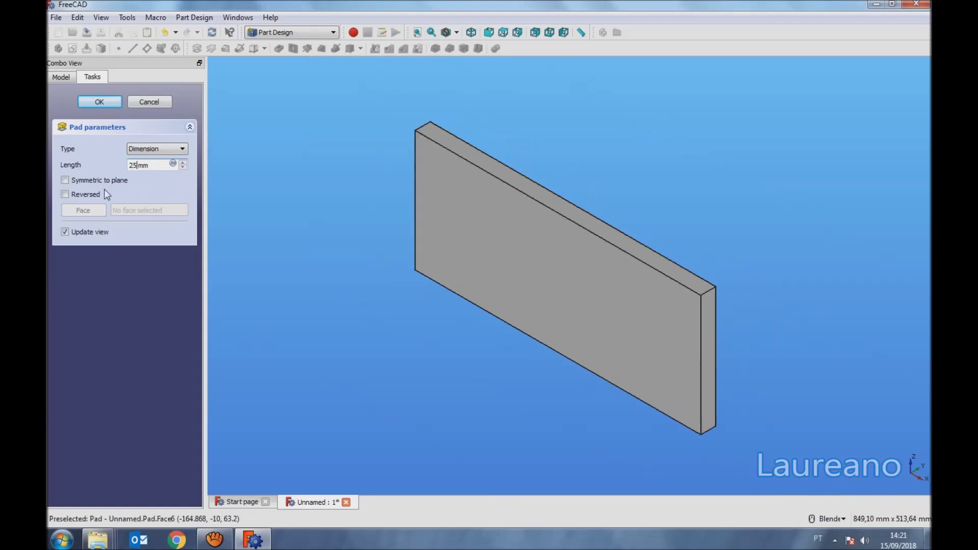
pyautogui.click(65, 180)
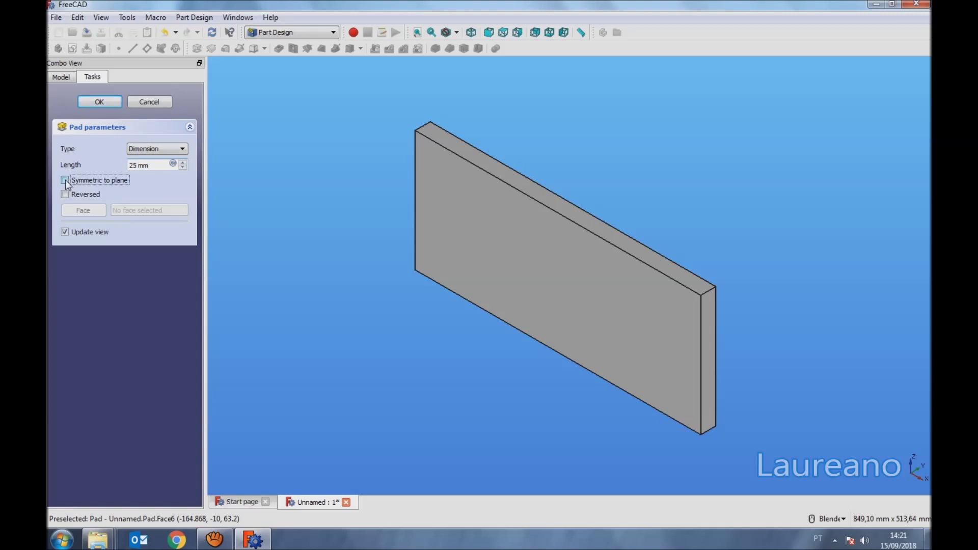
pyautogui.click(97, 102)
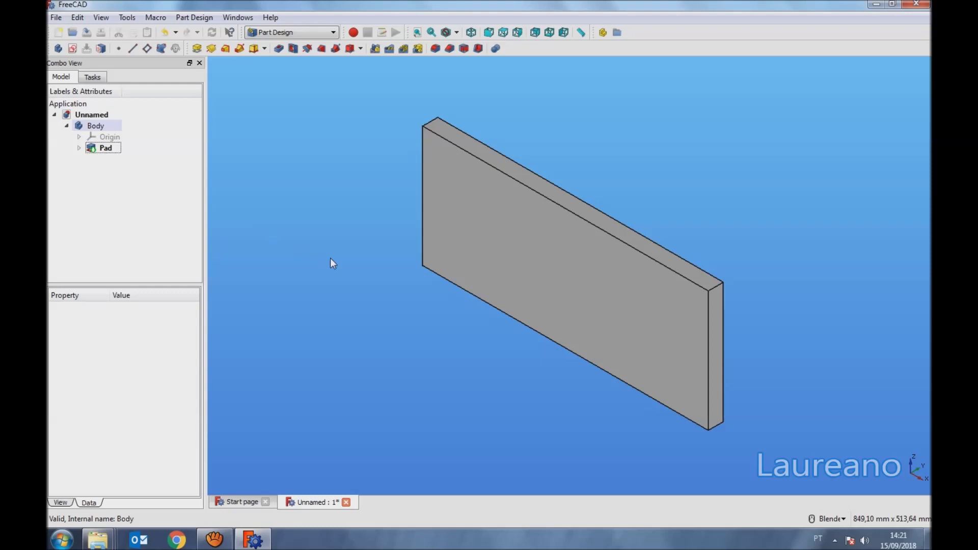
pyautogui.click(715, 335)
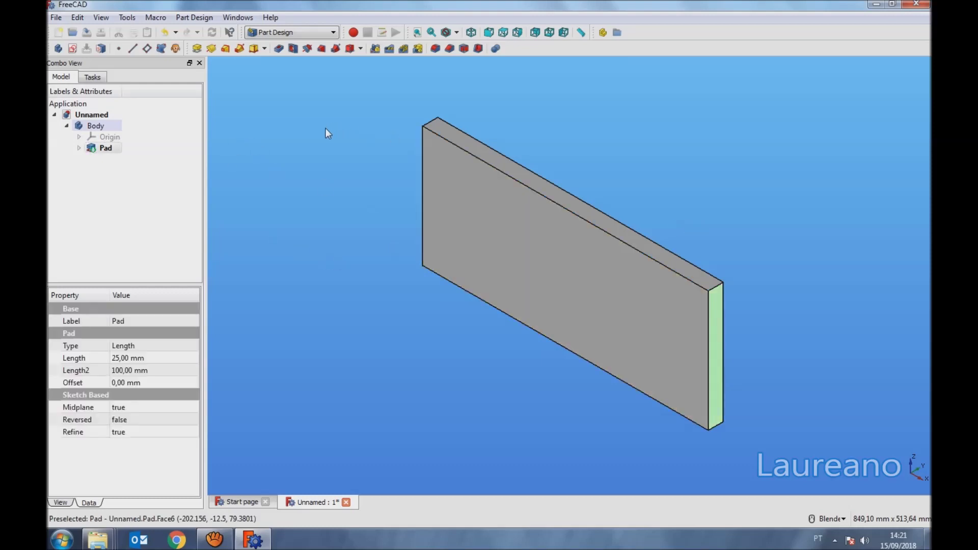
# - Add a datum plane on the right end face, 70 mm offset with Flip sides
pyautogui.click(147, 48)
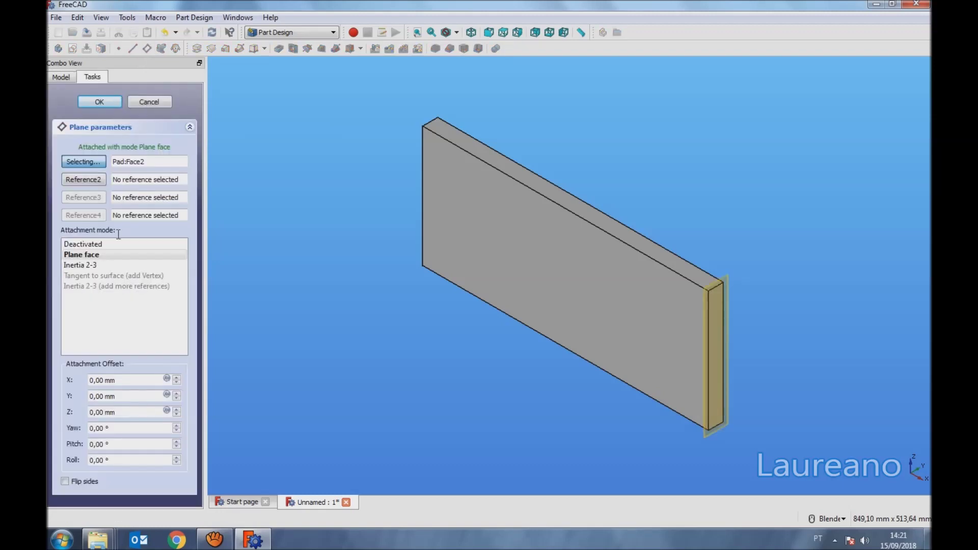
pyautogui.moveTo(120, 416); pyautogui.dragTo(60, 403)
pyautogui.write('70')
pyautogui.click(62, 483)
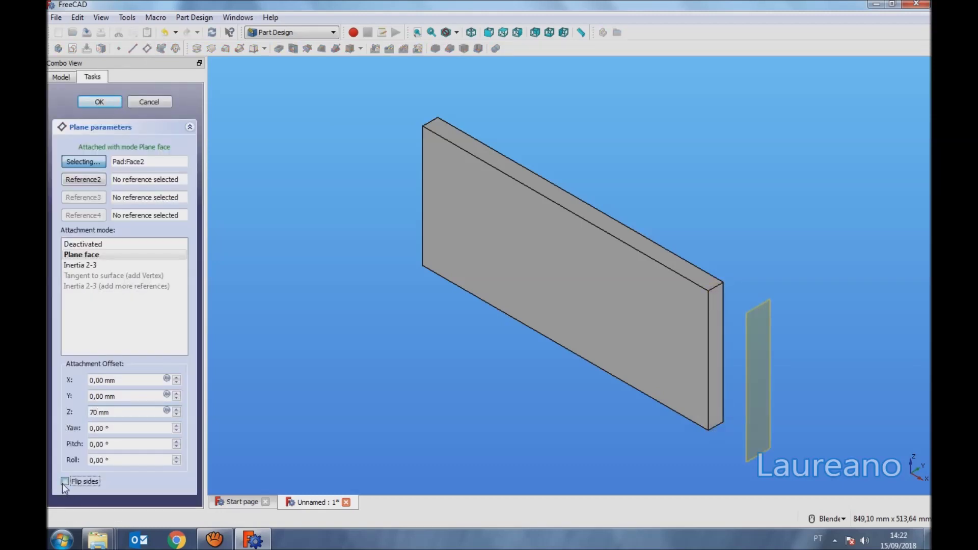
pyautogui.click(100, 102)
pyautogui.moveTo(447, 294)
pyautogui.mouseDown(button='middle')
pyautogui.moveTo(553, 269)
pyautogui.moveTo(603, 366)
pyautogui.mouseUp(button='middle')
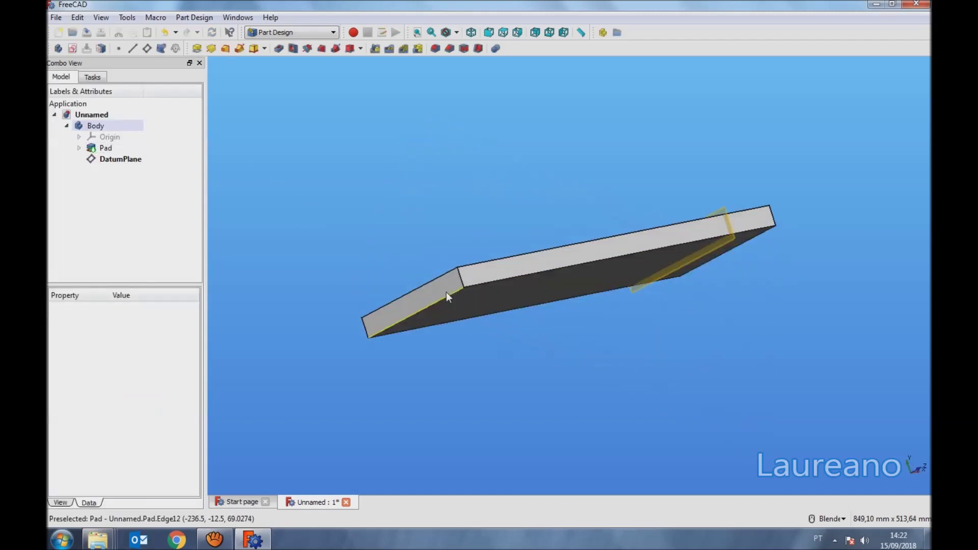
# - Add a second flipped 70 mm datum plane on the opposite end face
pyautogui.click(446, 292)
pyautogui.moveTo(455, 306)
pyautogui.mouseDown(button='middle')
pyautogui.moveTo(468, 249)
pyautogui.moveTo(484, 280)
pyautogui.moveTo(698, 221)
pyautogui.moveTo(578, 89)
pyautogui.moveTo(607, 136)
pyautogui.moveTo(425, 153)
pyautogui.mouseUp(button='middle')
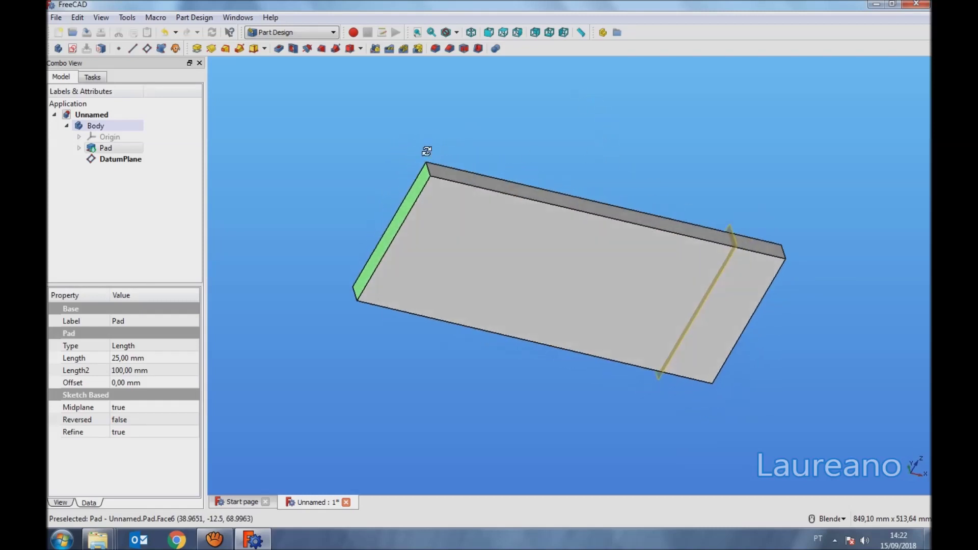
pyautogui.click(149, 48)
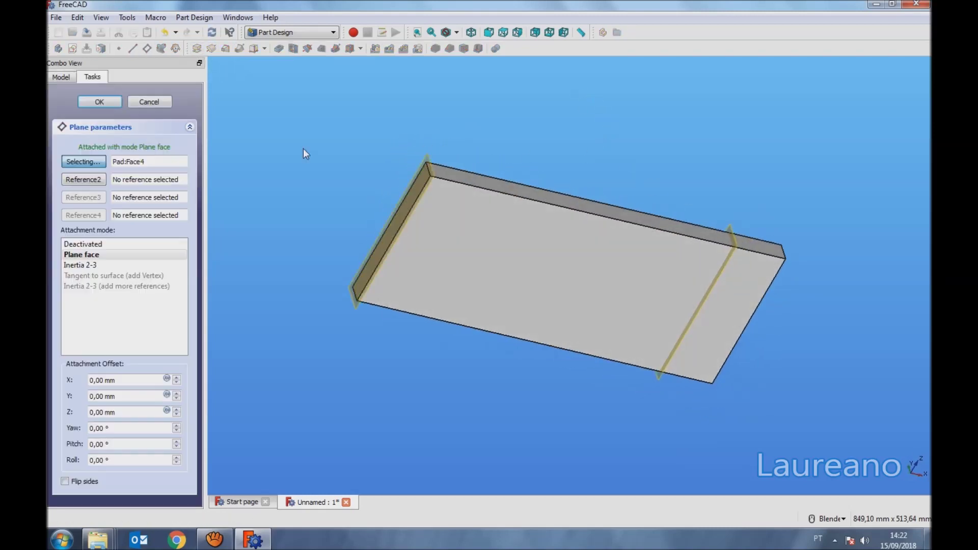
pyautogui.moveTo(122, 412); pyautogui.dragTo(65, 405)
pyautogui.write('70')
pyautogui.click(65, 482)
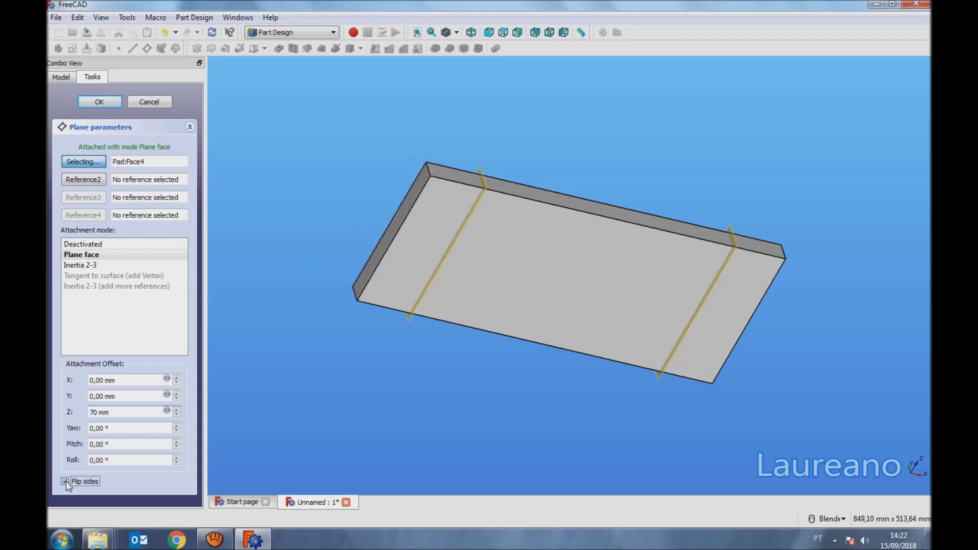
pyautogui.click(99, 102)
pyautogui.moveTo(414, 149)
pyautogui.mouseDown(button='middle')
pyautogui.moveTo(465, 130)
pyautogui.moveTo(441, 136)
pyautogui.moveTo(443, 152)
pyautogui.mouseUp(button='middle')
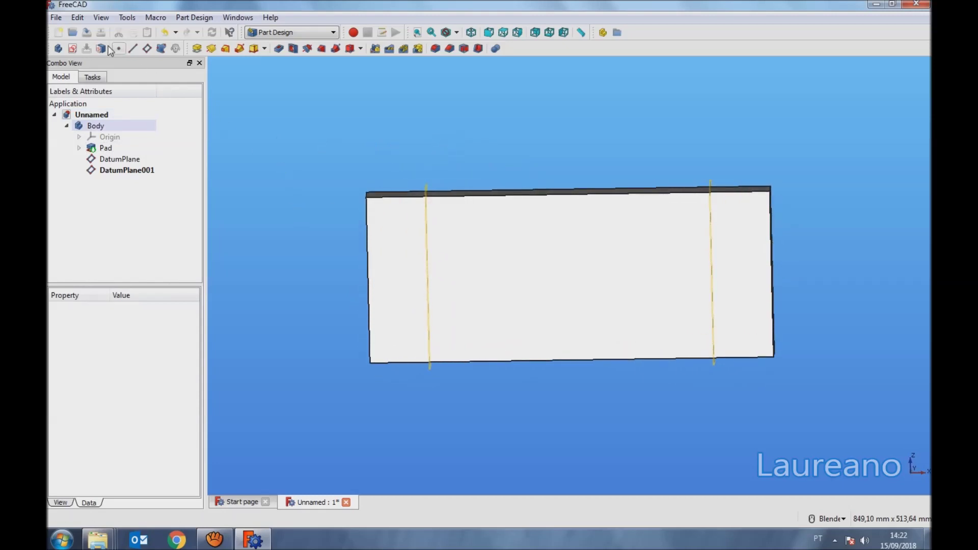
pyautogui.click(86, 33)
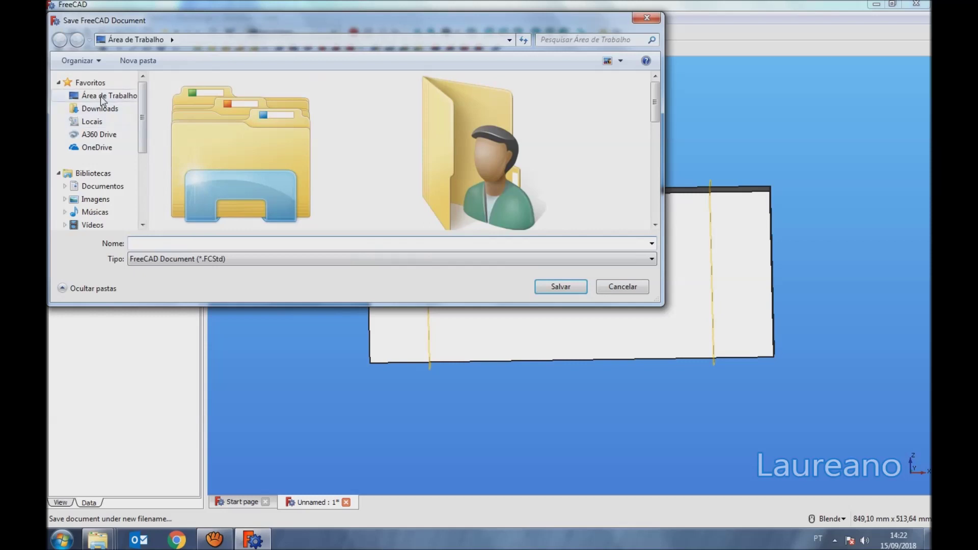
# - Save the document to the Desktop (Área de Trabalho) as SIDE 1
pyautogui.click(101, 97)
pyautogui.click(162, 243)
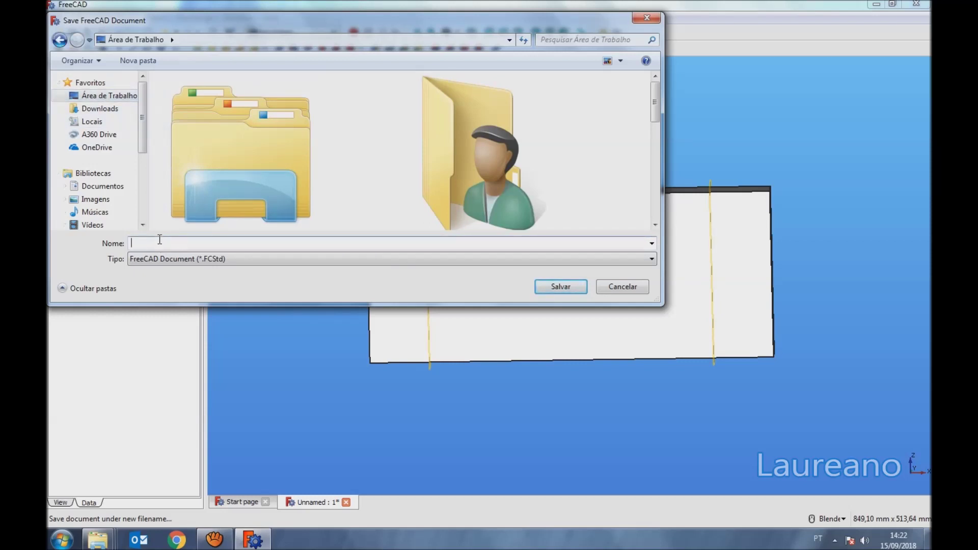
pyautogui.write('SIDE 1')
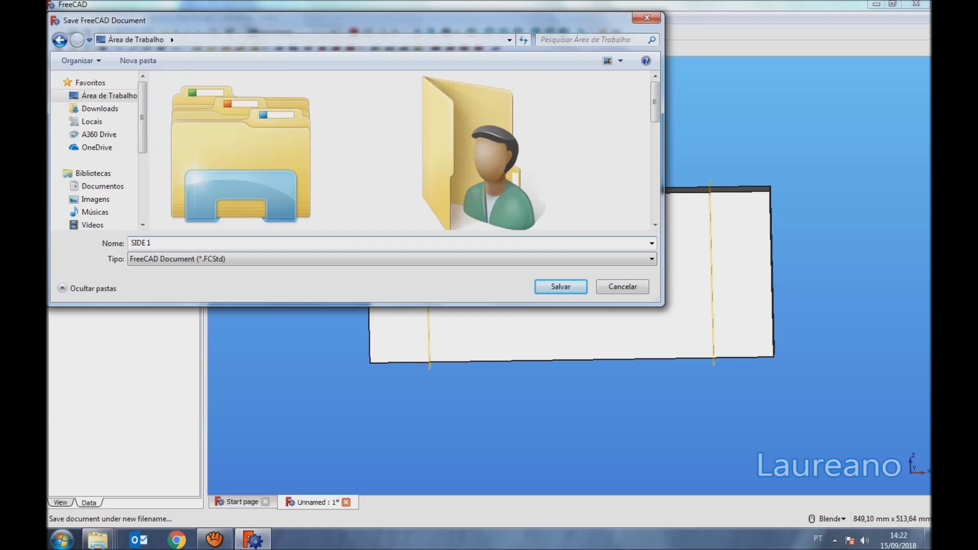
pyautogui.press('Return')
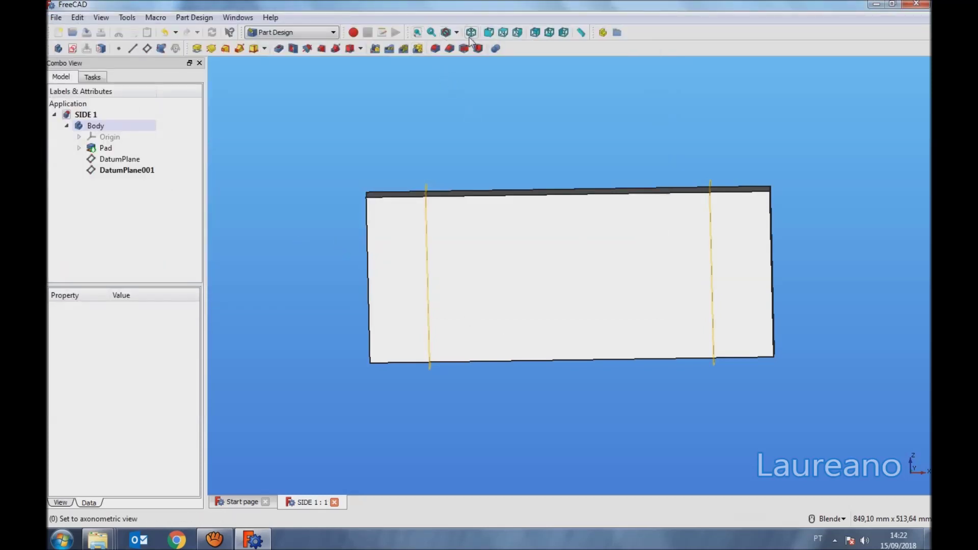
pyautogui.click(471, 33)
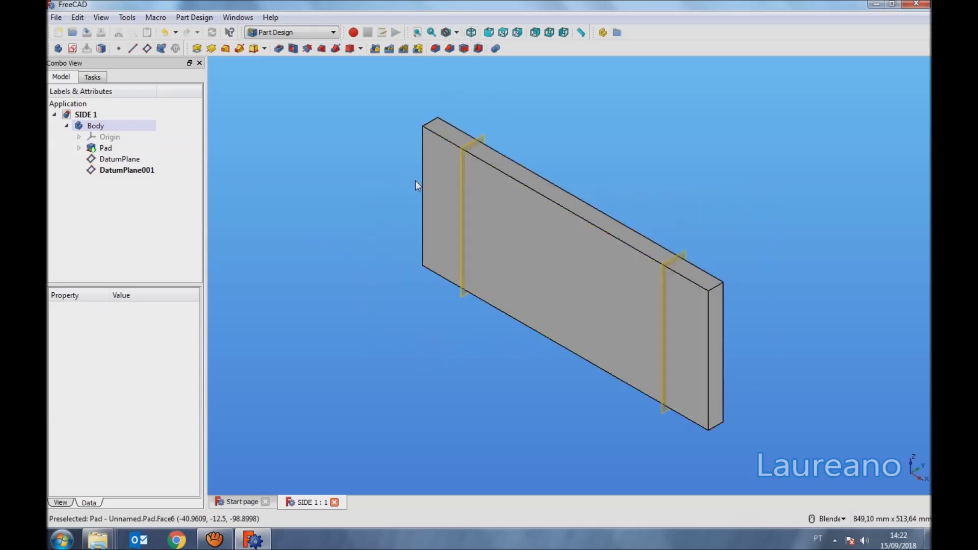
# - Sketch a circle near each end on the board's large front face
pyautogui.click(524, 285)
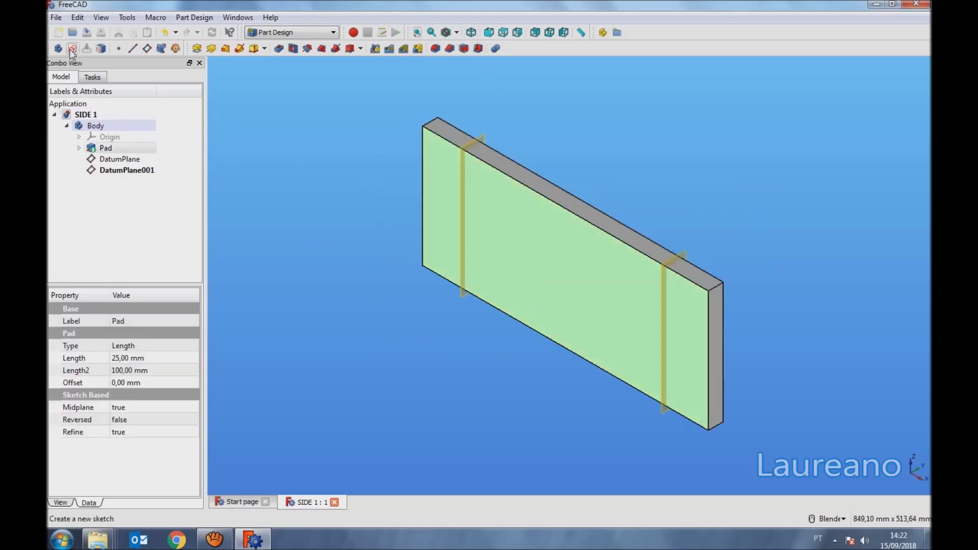
pyautogui.click(72, 49)
pyautogui.click(187, 48)
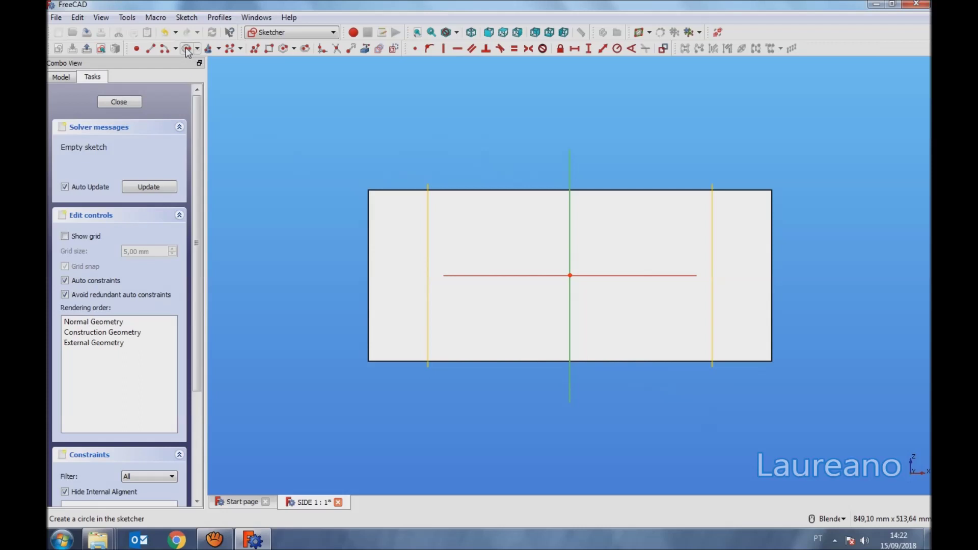
pyautogui.click(414, 322)
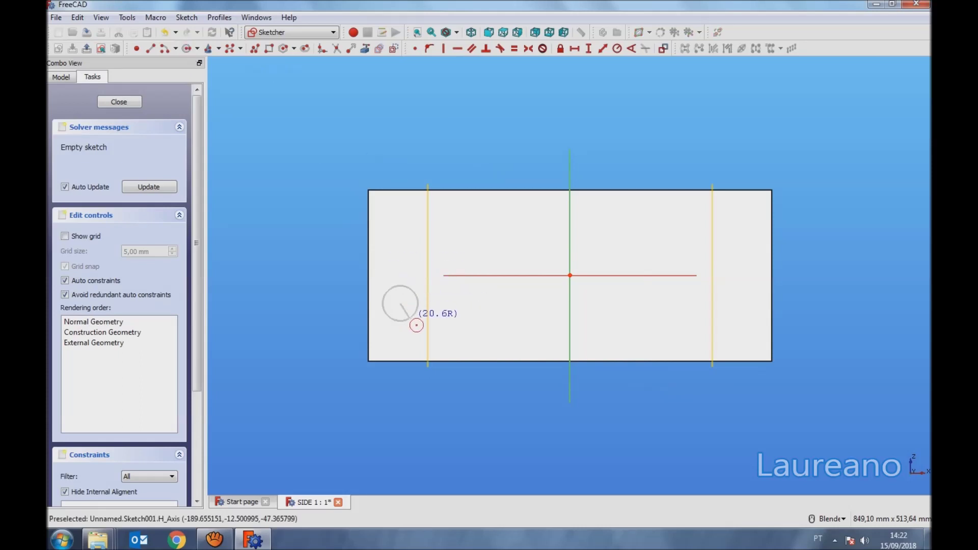
pyautogui.click(400, 303)
pyautogui.click(730, 306)
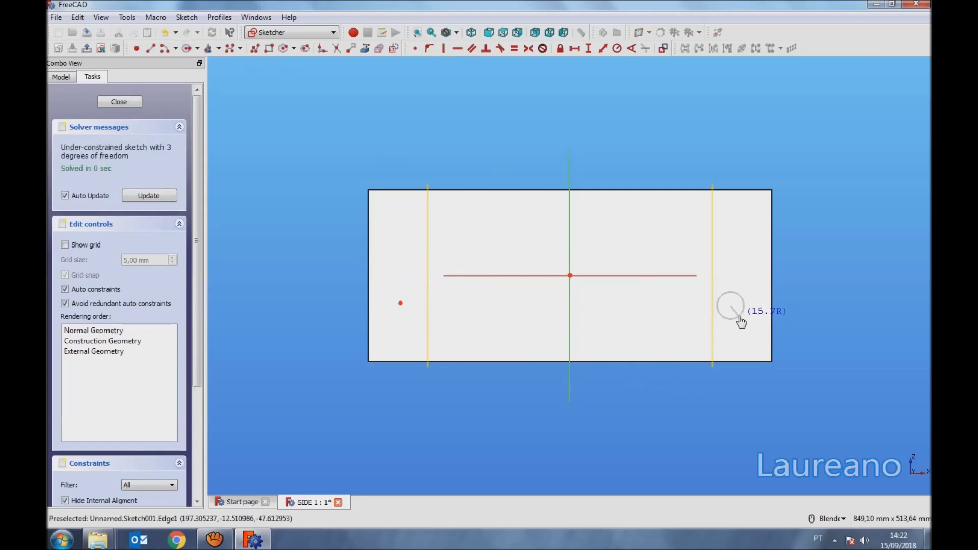
pyautogui.press('Escape')
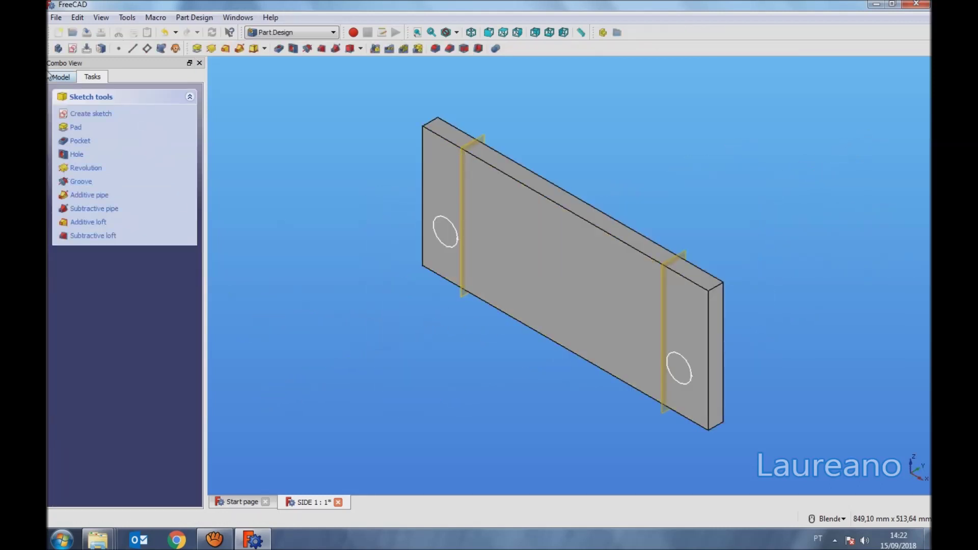
# - Reopen Sketch001 and project two plate edges as external geometry
pyautogui.click(61, 77)
pyautogui.click(109, 183)
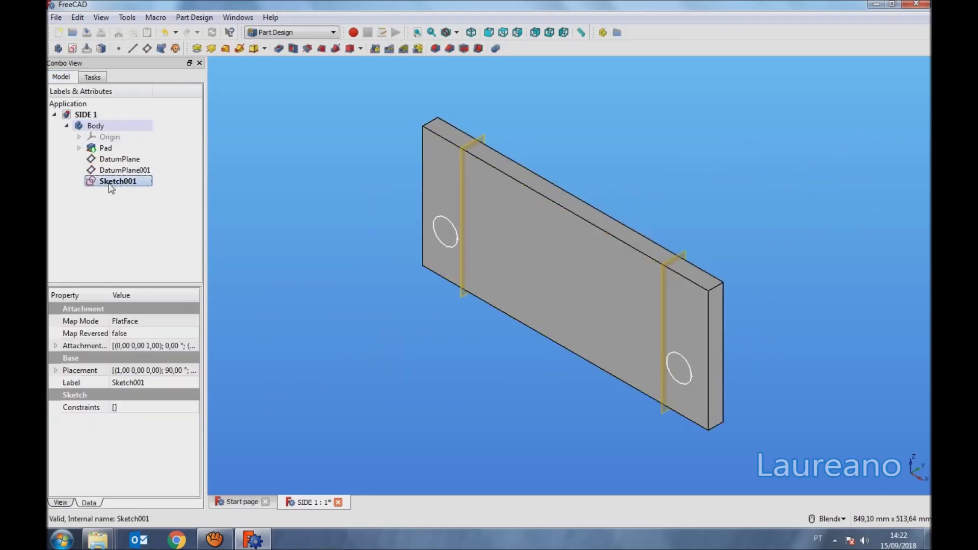
pyautogui.rightClick(111, 184)
pyautogui.click(137, 193)
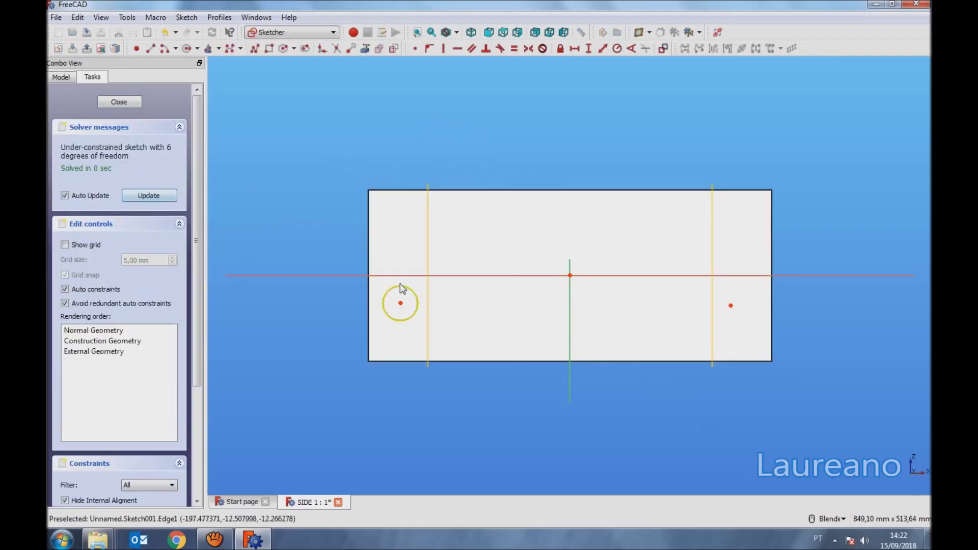
pyautogui.moveTo(433, 316); pyautogui.dragTo(373, 135, button='middle')
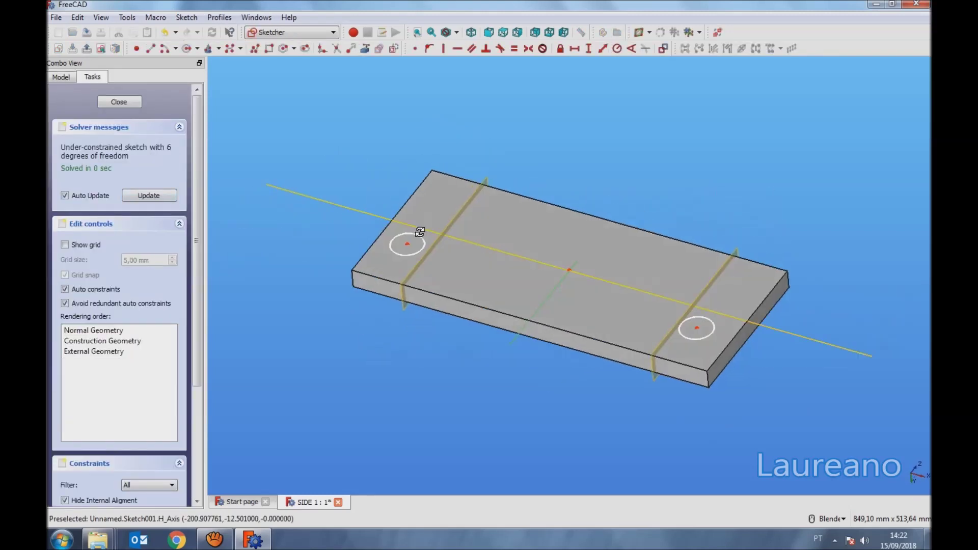
pyautogui.click(365, 48)
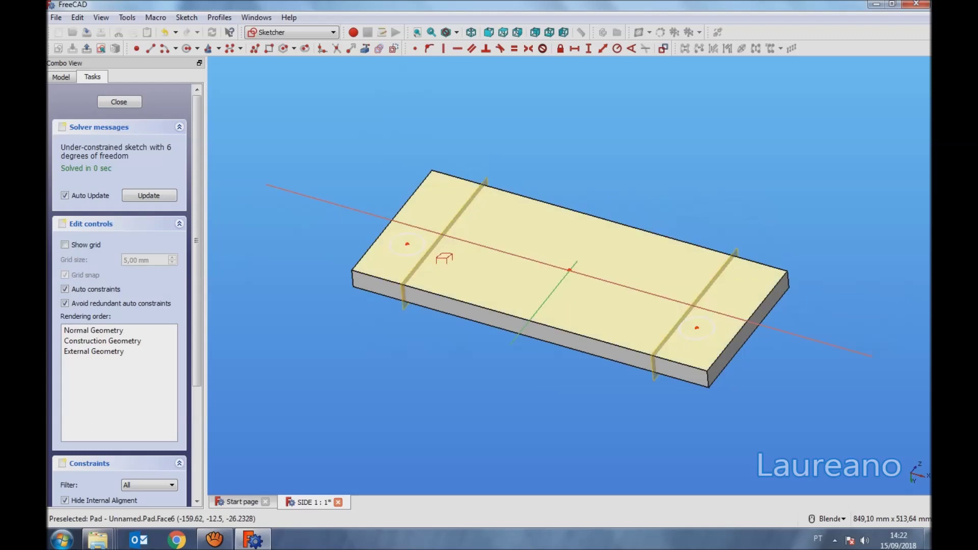
pyautogui.click(672, 334)
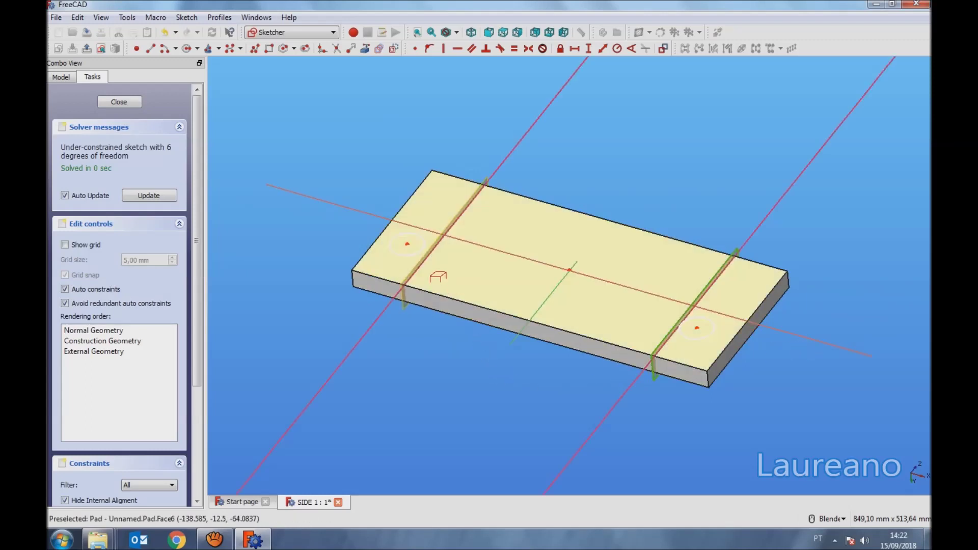
pyautogui.scroll(2, 433, 265)
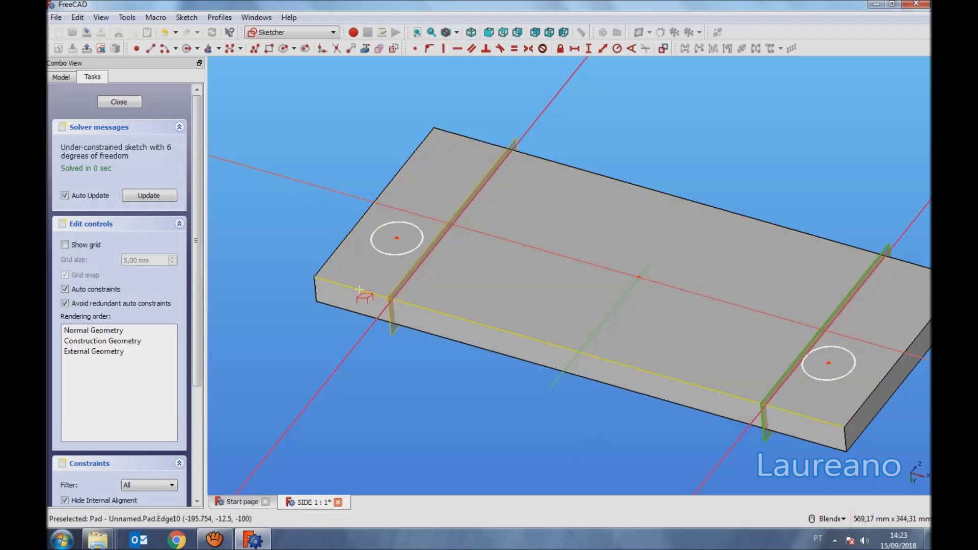
pyautogui.click(390, 298)
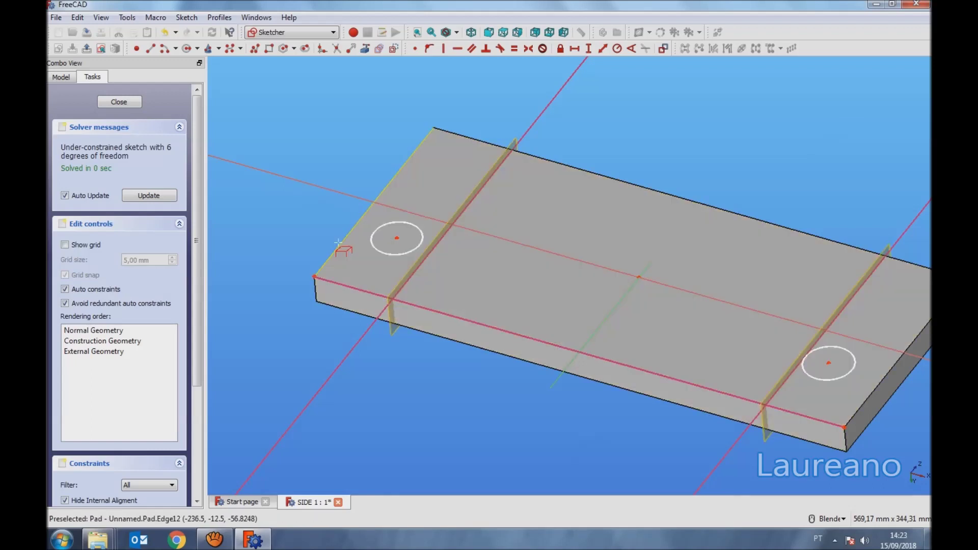
pyautogui.press('Escape')
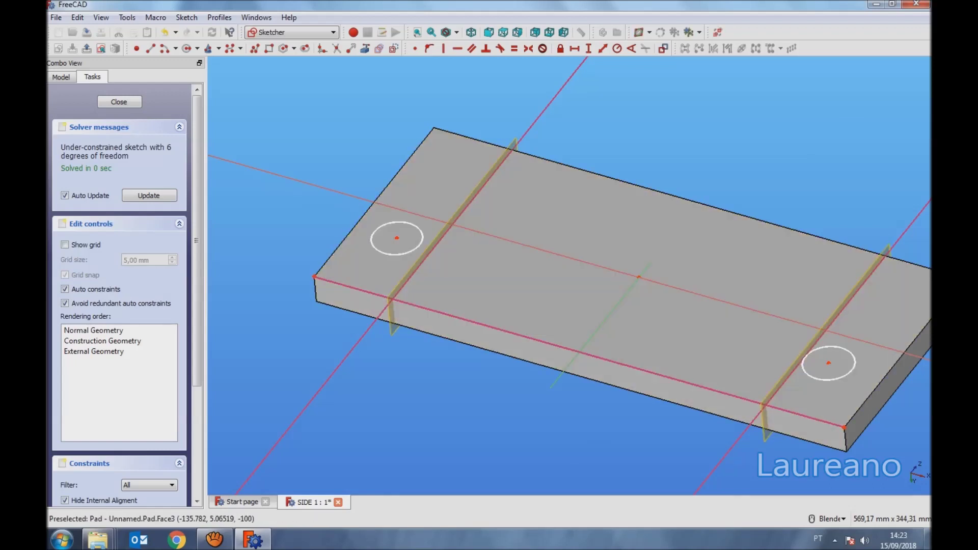
pyautogui.click(314, 277)
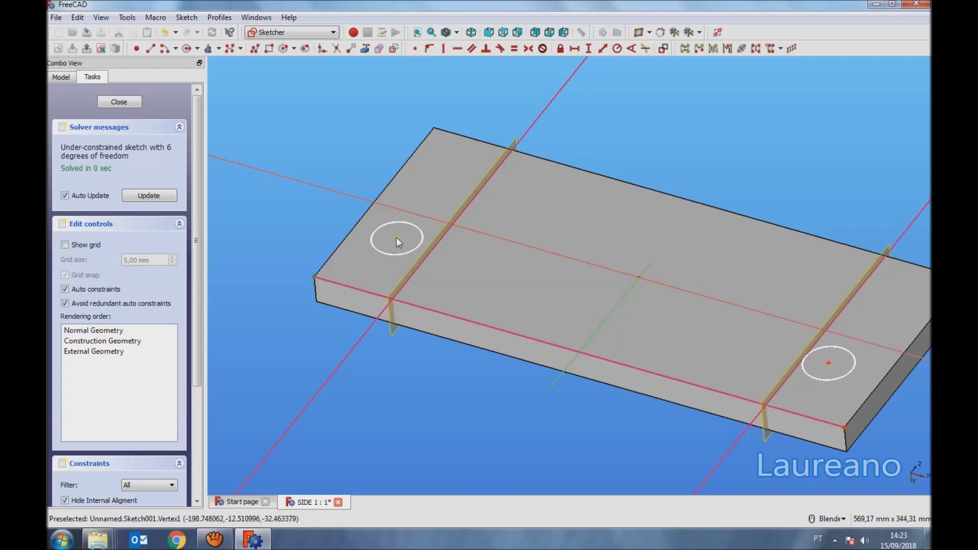
pyautogui.click(602, 48)
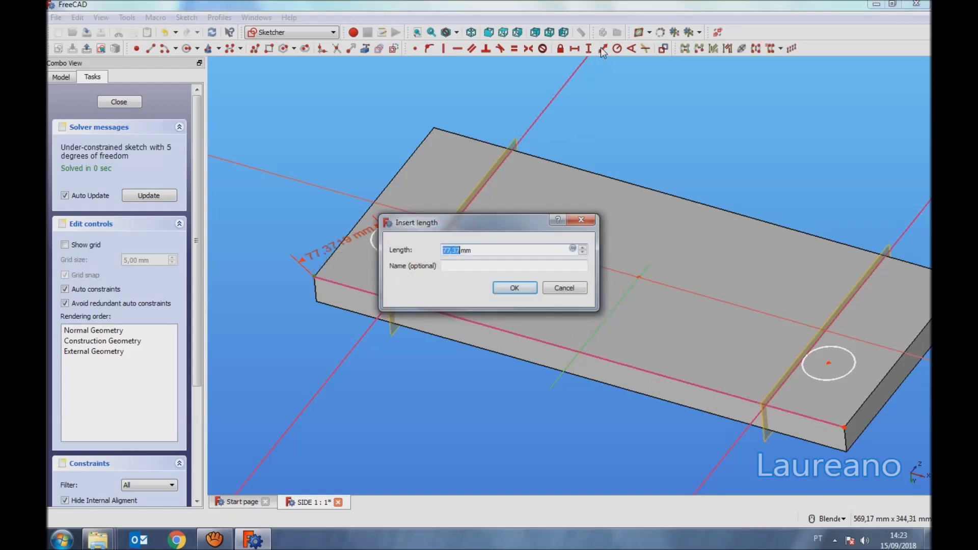
# - Set the left circle centre 40 mm from the plate corner and align both centres horizontally
pyautogui.click(561, 289)
pyautogui.click(397, 238)
pyautogui.click(315, 279)
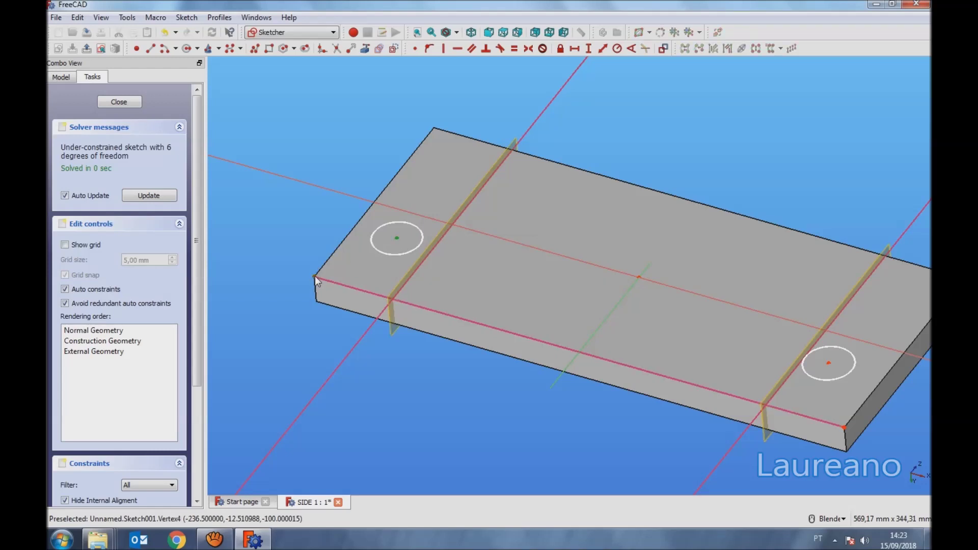
pyautogui.click(589, 48)
pyautogui.write('4')
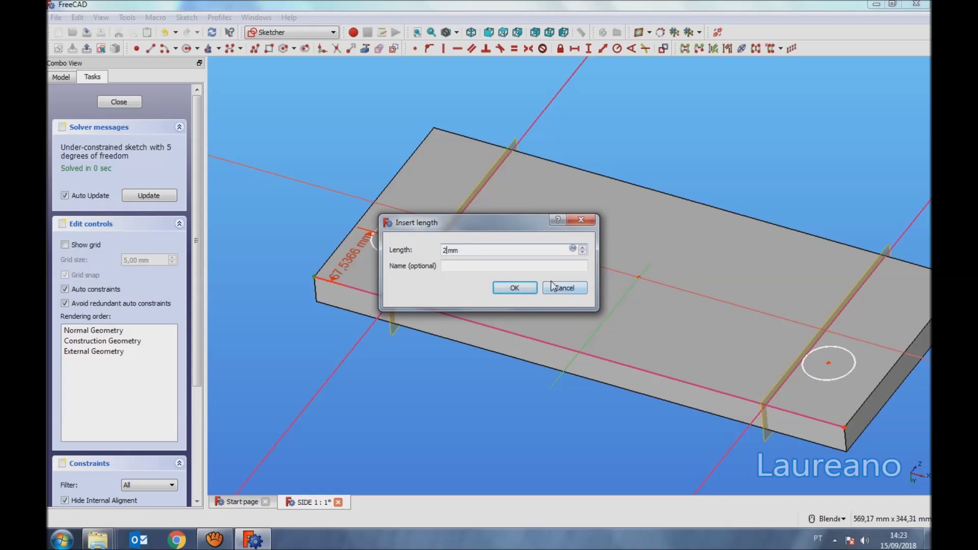
pyautogui.write('0')
pyautogui.press('Return')
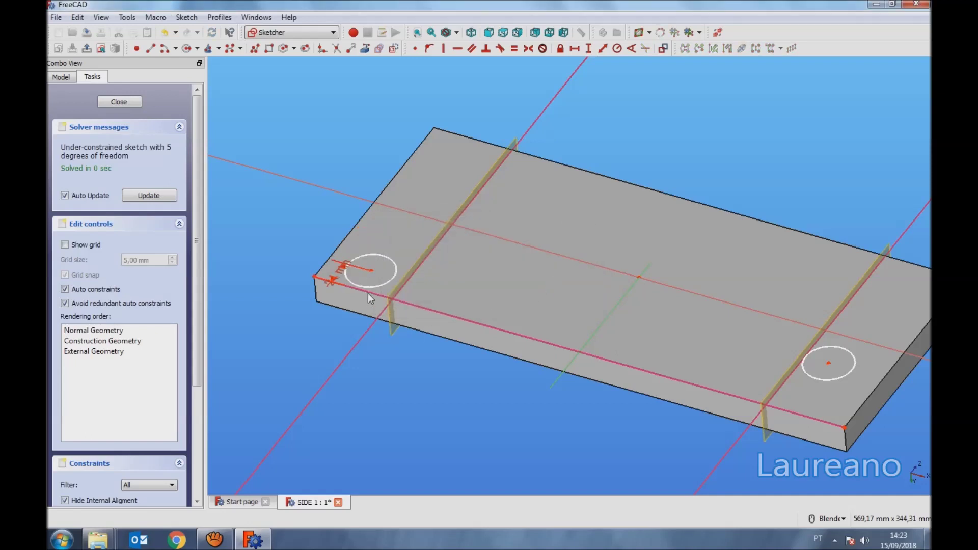
pyautogui.click(371, 270)
pyautogui.click(830, 364)
pyautogui.click(456, 48)
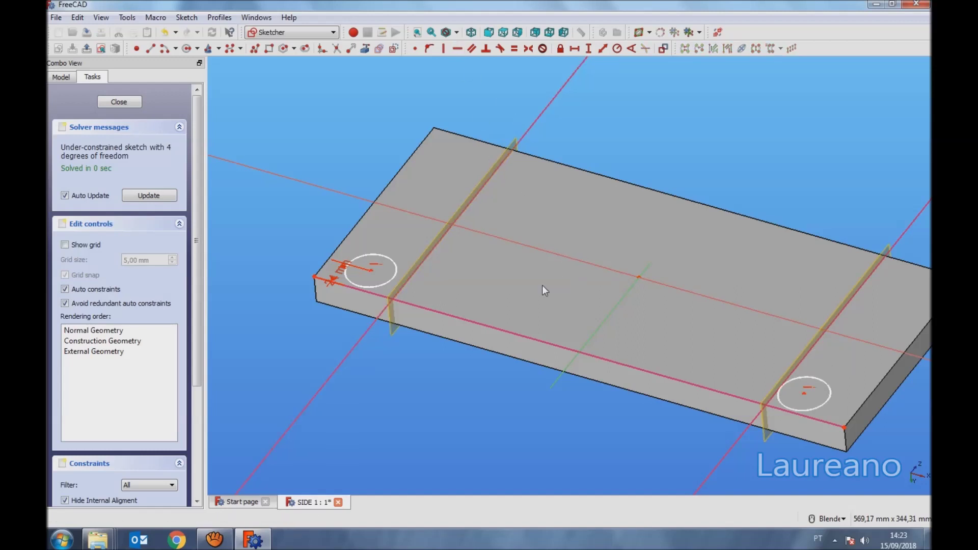
# - Make both circles equal with a 7.5 mm radius
pyautogui.click(394, 266)
pyautogui.click(821, 387)
pyautogui.click(513, 49)
pyautogui.click(389, 257)
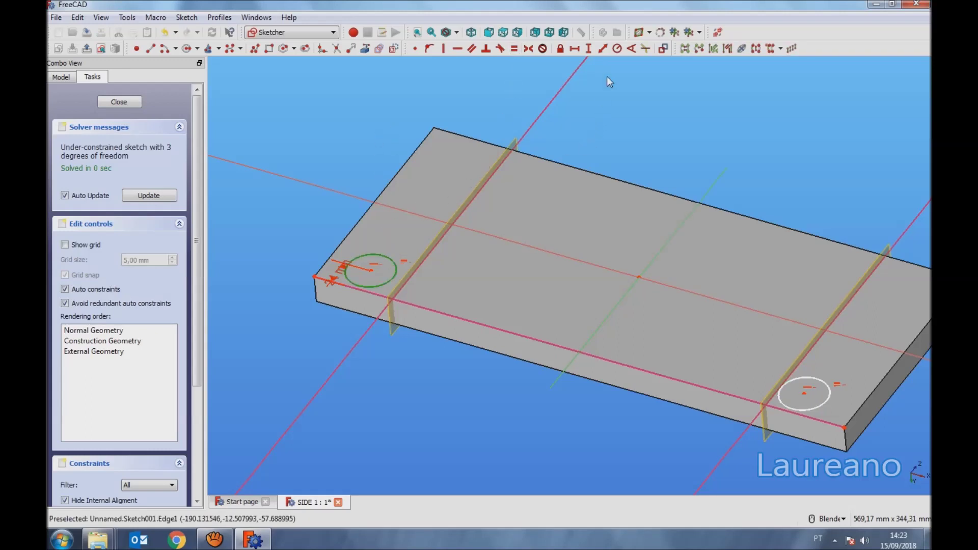
pyautogui.click(617, 49)
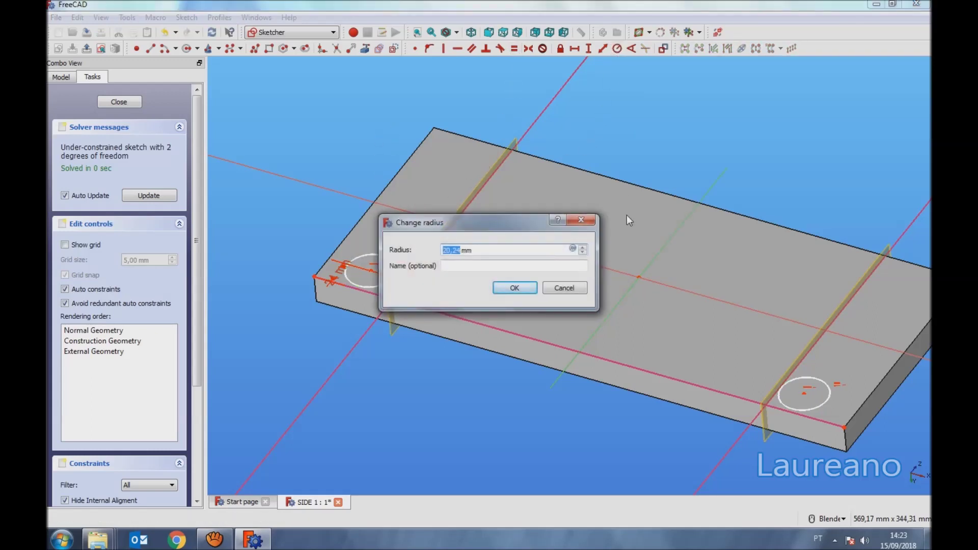
pyautogui.write('.5')
pyautogui.press('Return')
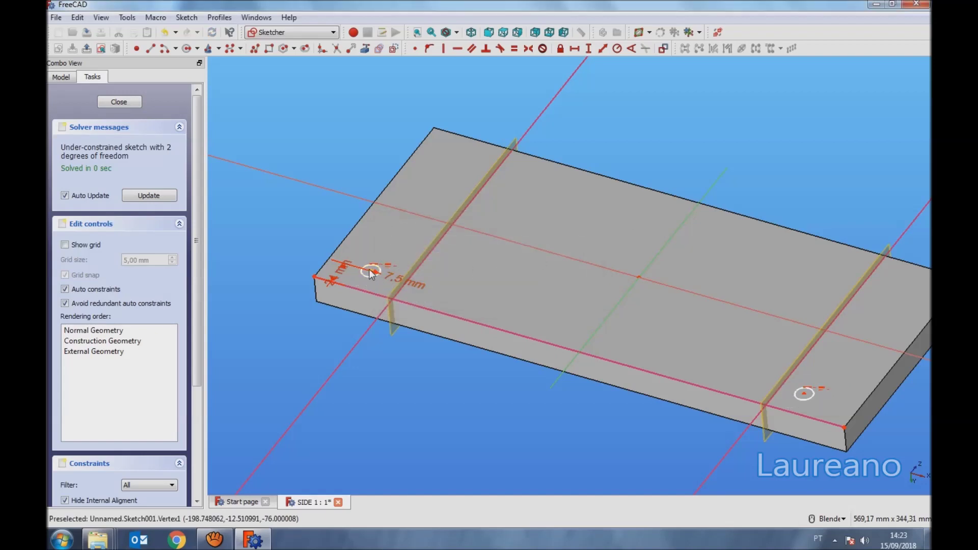
# - Place each circle centre on its projected edge and close the sketch
pyautogui.click(369, 330)
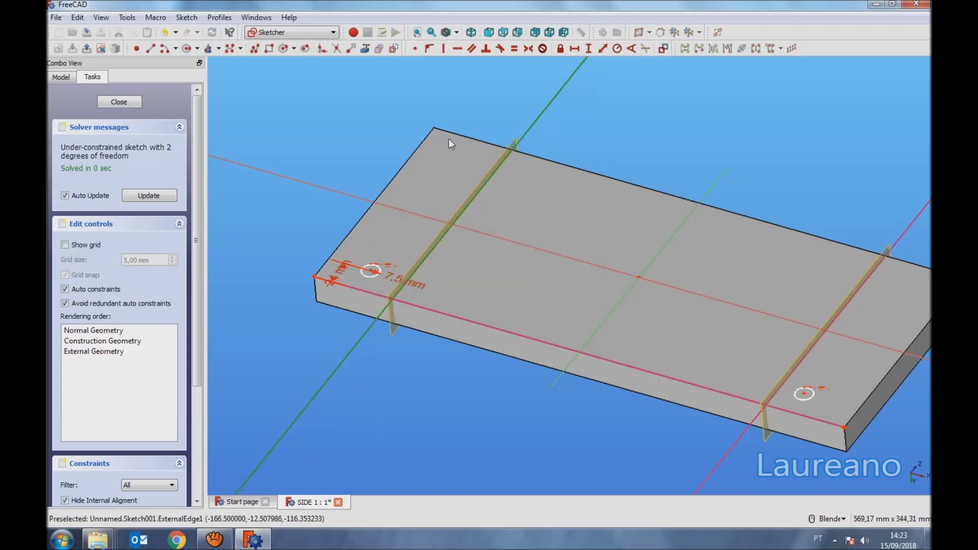
pyautogui.click(430, 50)
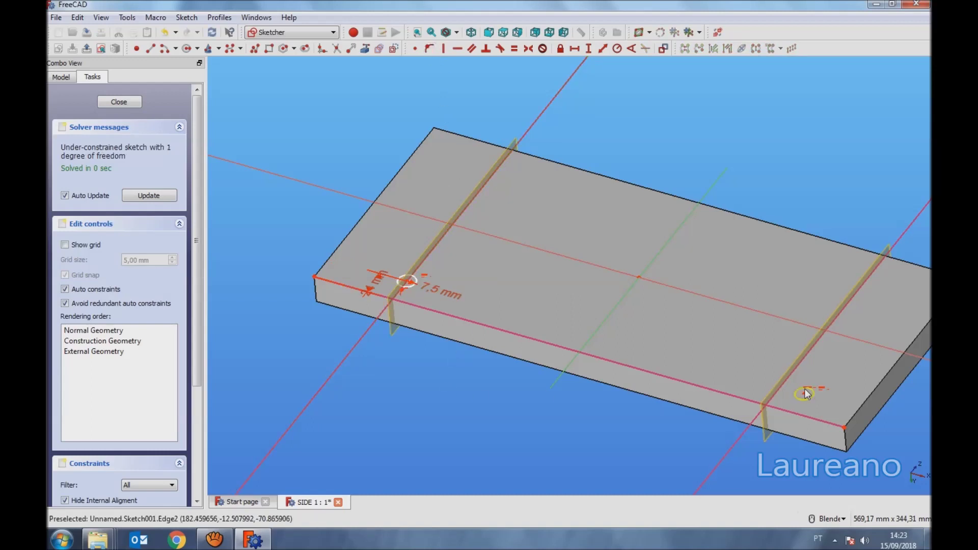
pyautogui.click(744, 435)
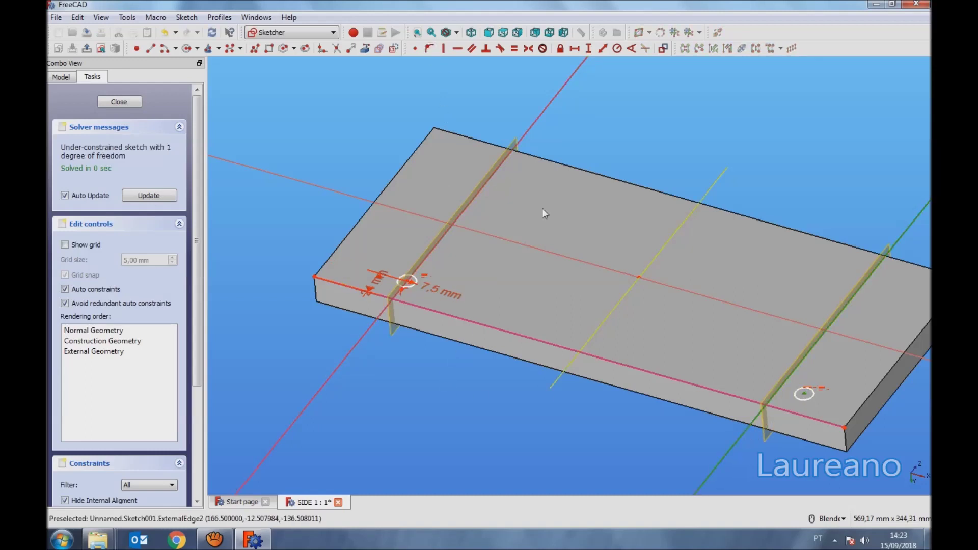
pyautogui.click(427, 49)
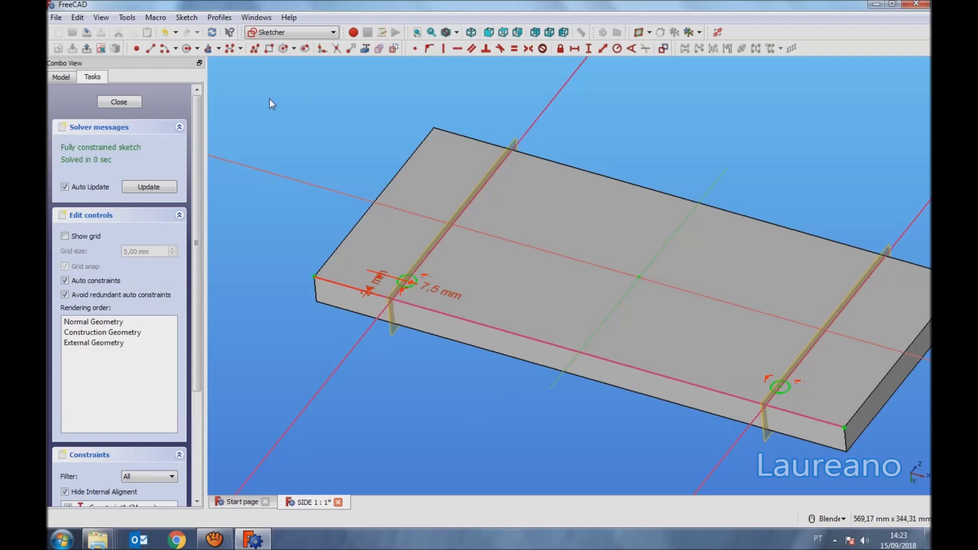
pyautogui.click(148, 195)
pyautogui.click(124, 101)
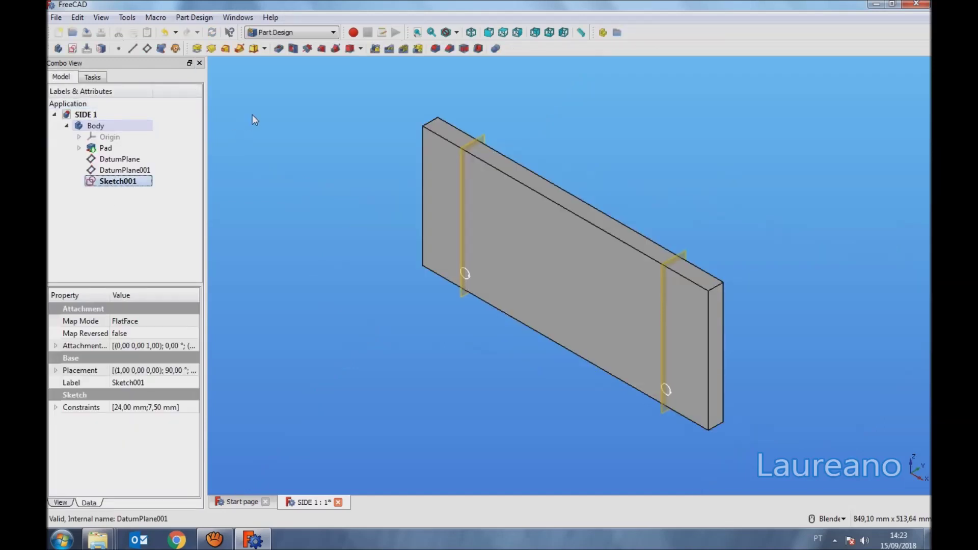
# - Pocket the two circles 21 mm deep into the board
pyautogui.click(280, 48)
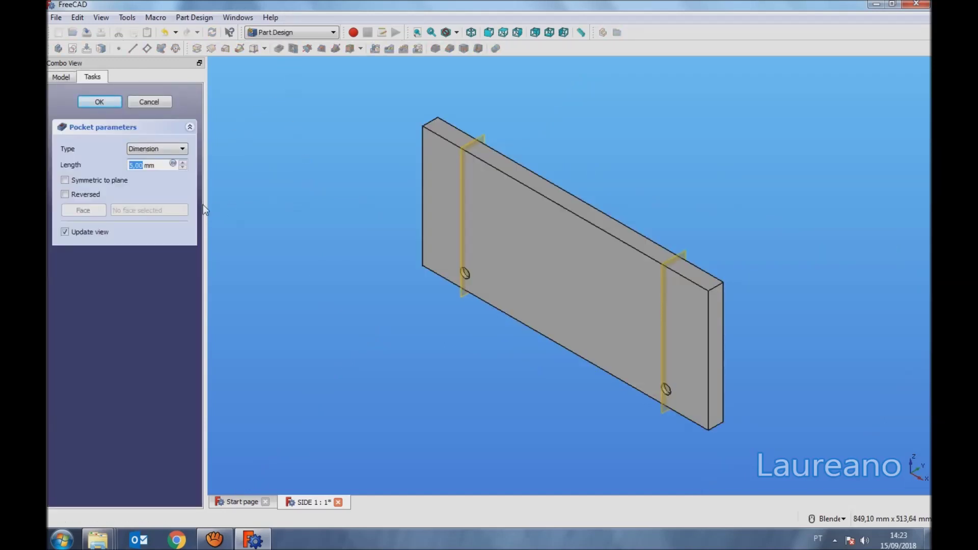
pyautogui.write('21')
pyautogui.click(98, 103)
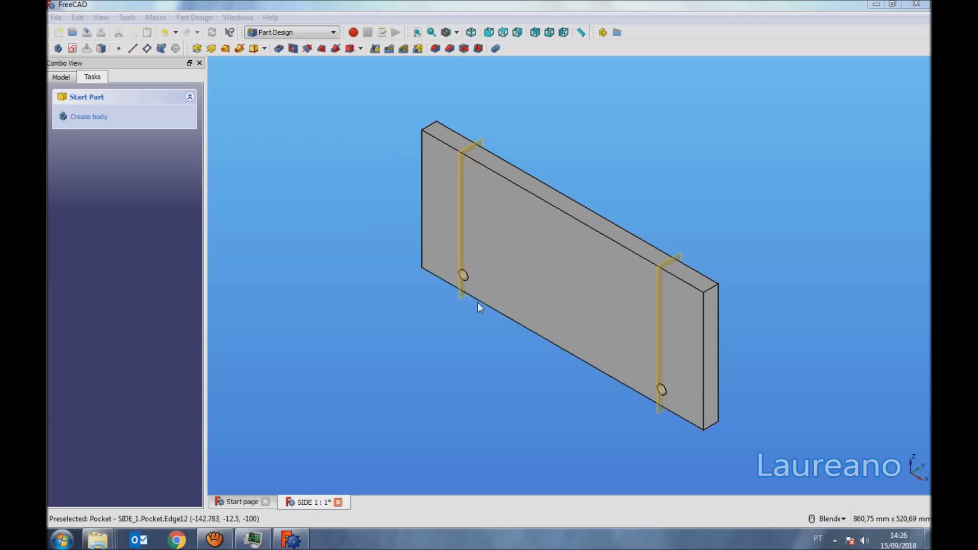
# - Start a new sketch on the board's long narrow side face
pyautogui.moveTo(476, 306); pyautogui.dragTo(542, 159, button='middle')
pyautogui.click(483, 322)
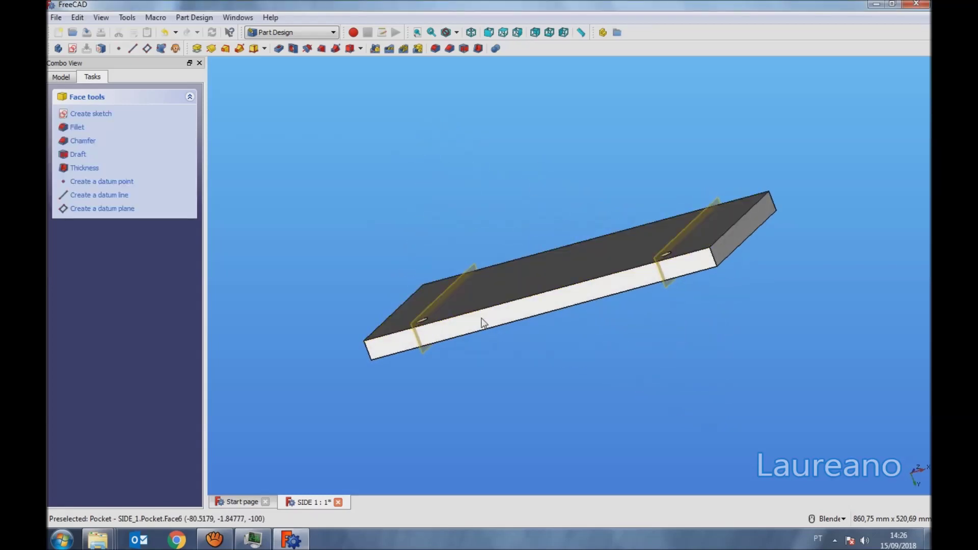
pyautogui.moveTo(482, 324); pyautogui.dragTo(463, 370, button='middle')
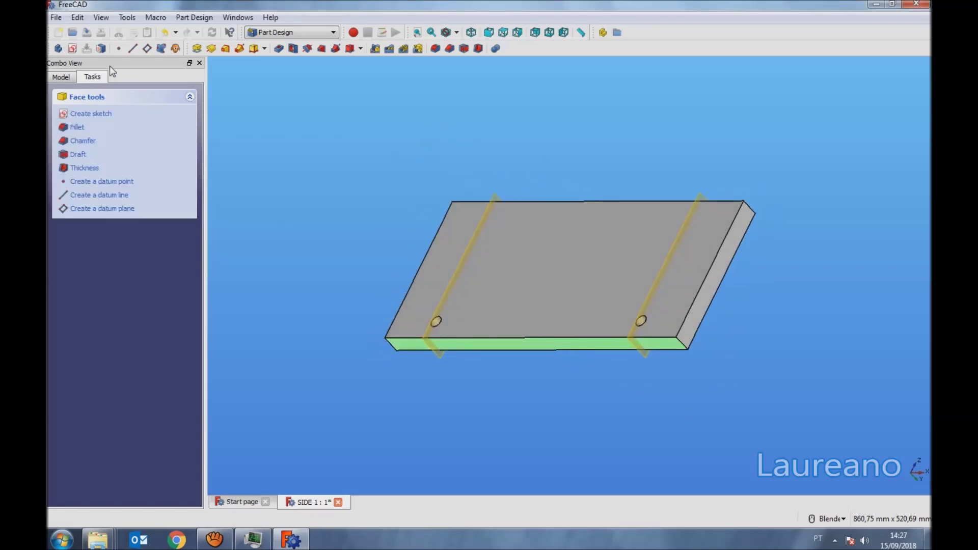
pyautogui.click(73, 49)
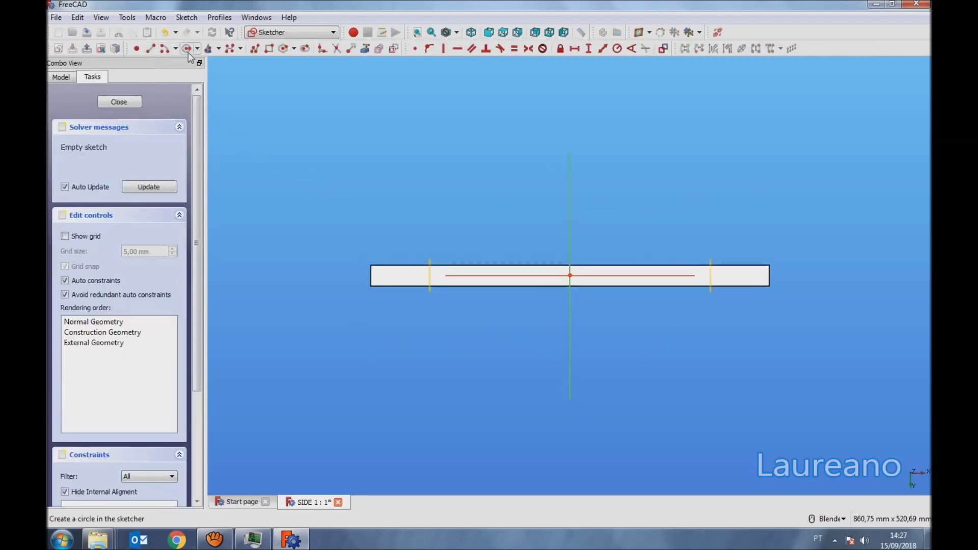
# - Draw two small circles below the left and right holes
pyautogui.click(188, 49)
pyautogui.moveTo(435, 164); pyautogui.dragTo(422, 214, button='middle')
pyautogui.scroll(2, 442, 359)
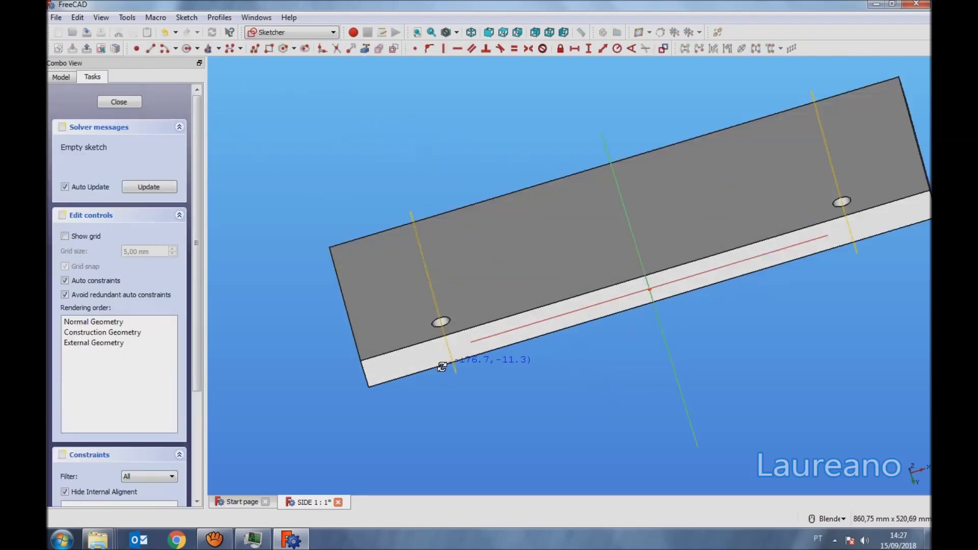
pyautogui.scroll(3, 439, 352)
pyautogui.click(434, 337)
pyautogui.scroll(-3, 446, 344)
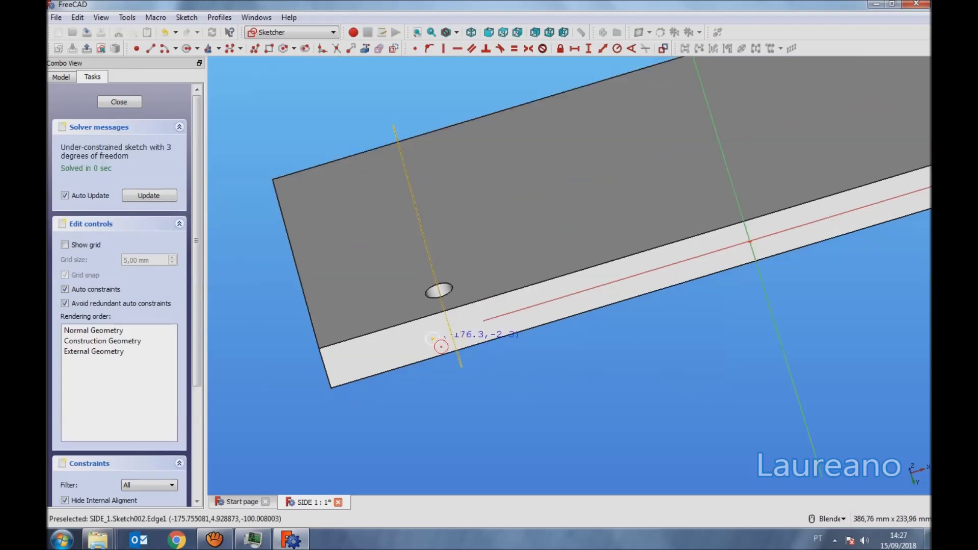
pyautogui.scroll(-2, 446, 342)
pyautogui.click(862, 208)
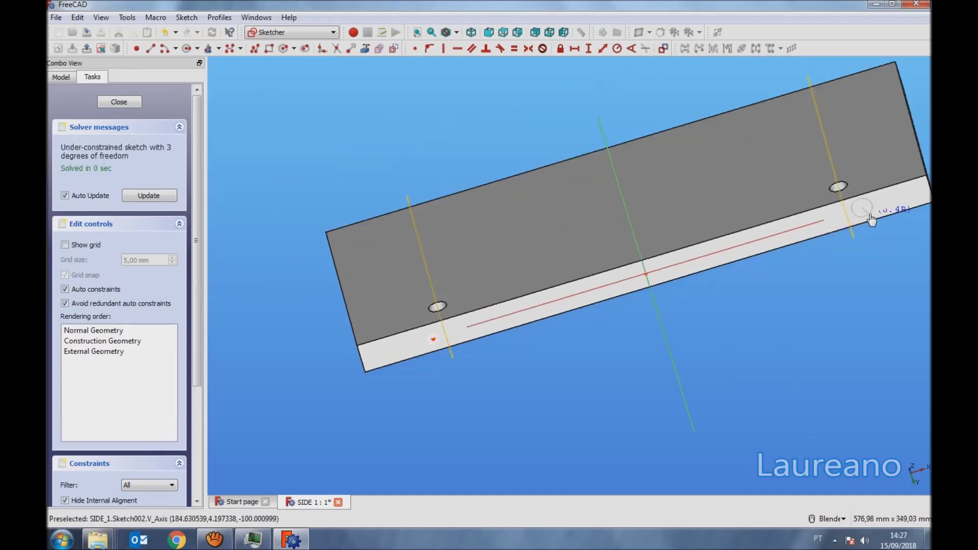
pyautogui.moveTo(623, 343); pyautogui.dragTo(655, 305, button='middle')
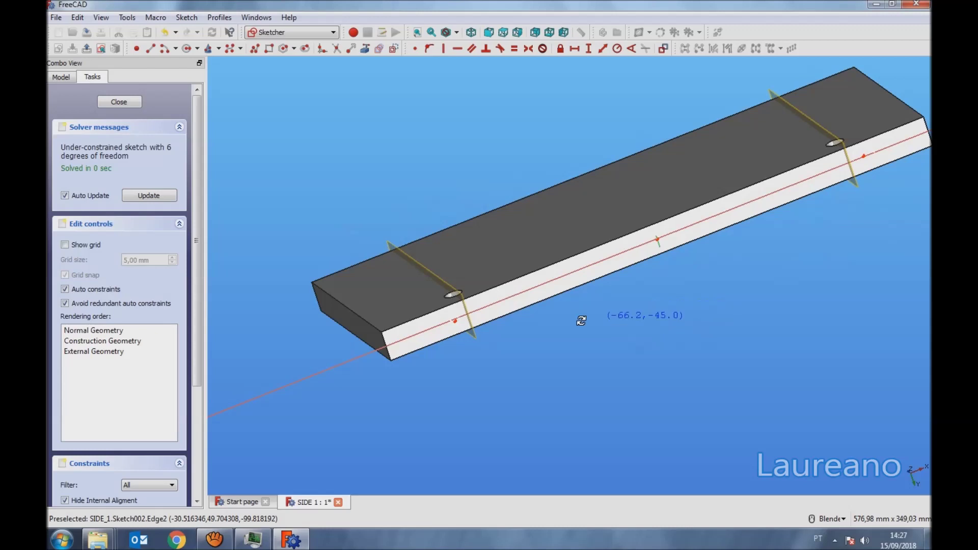
pyautogui.scroll(3, 493, 312)
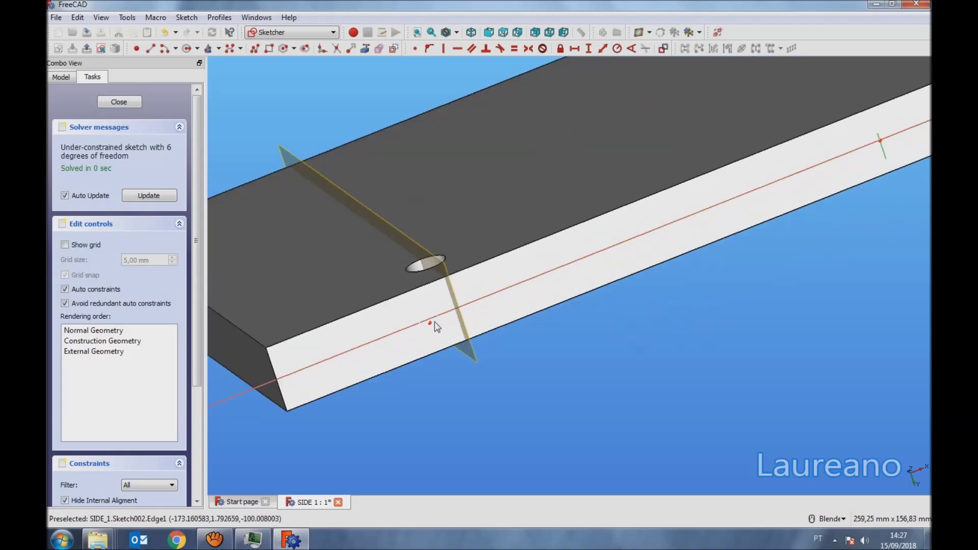
pyautogui.scroll(-2, 432, 329)
pyautogui.scroll(-3, 670, 240)
pyautogui.scroll(5, 670, 240)
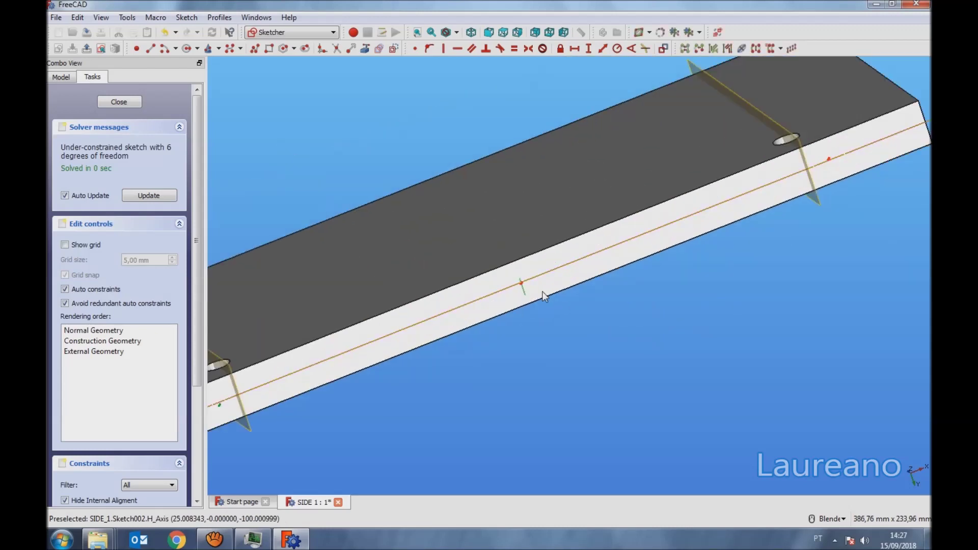
pyautogui.scroll(-2, 572, 326)
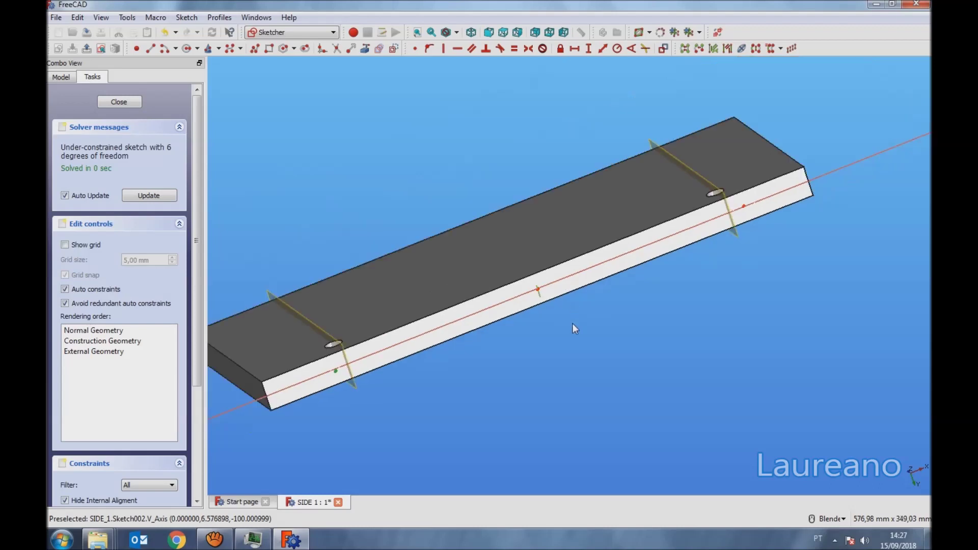
pyautogui.scroll(2, 340, 370)
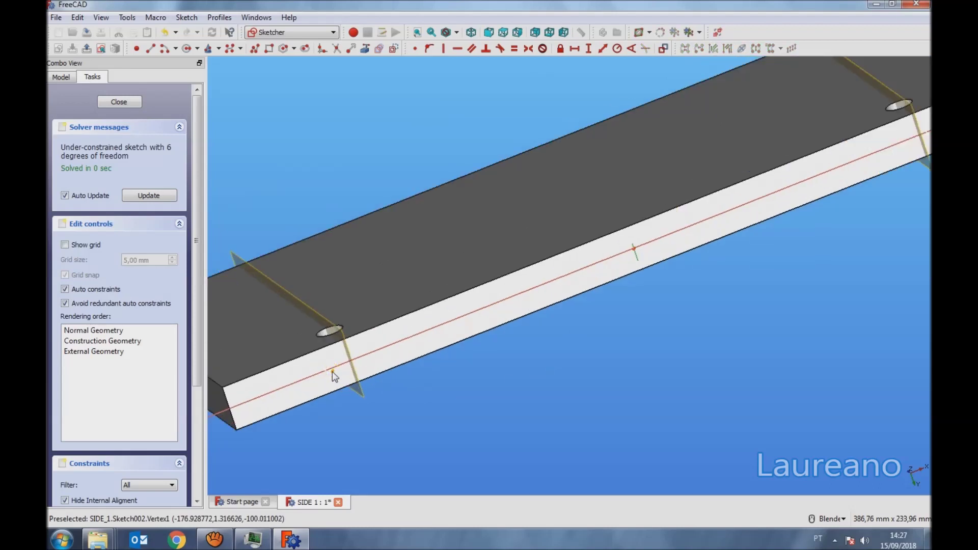
pyautogui.scroll(-2, 332, 372)
pyautogui.scroll(2, 279, 395)
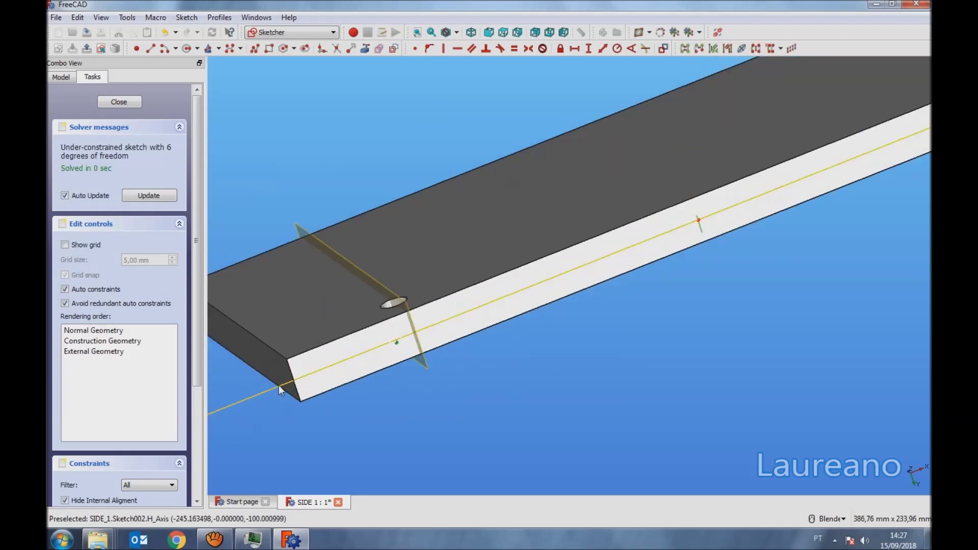
# - Constrain both circle centres onto the horizontal sketch axis
pyautogui.click(279, 385)
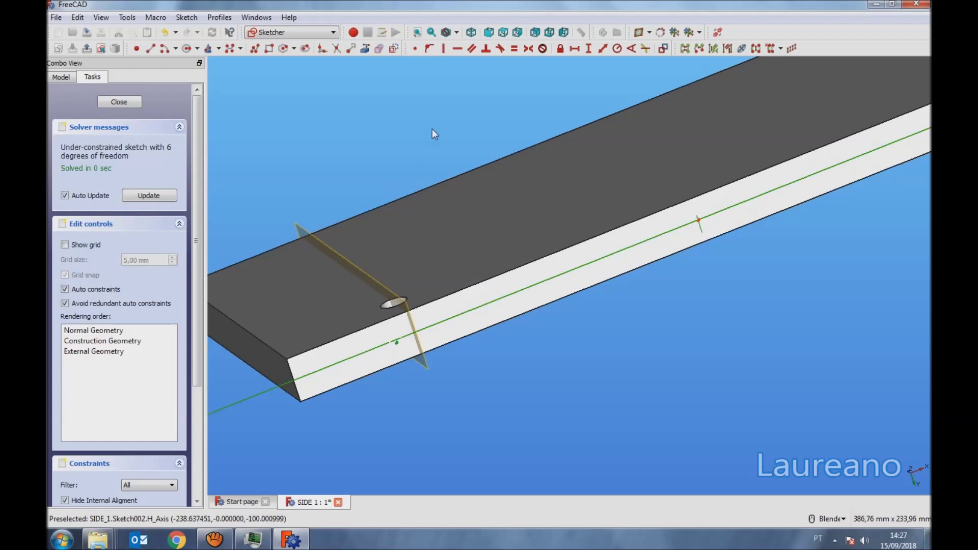
pyautogui.click(430, 49)
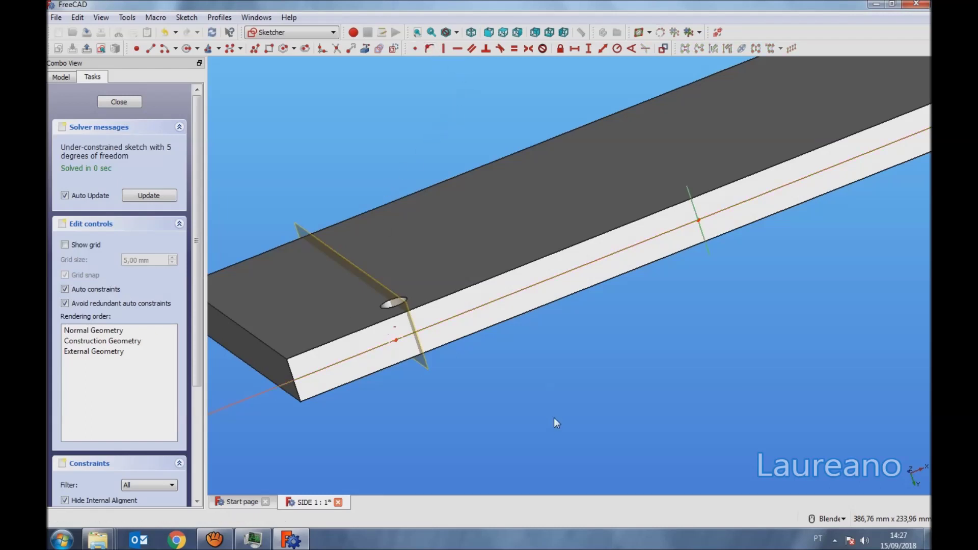
pyautogui.scroll(-3, 636, 352)
pyautogui.scroll(2, 720, 280)
pyautogui.scroll(2, 793, 213)
pyautogui.click(798, 211)
pyautogui.click(753, 231)
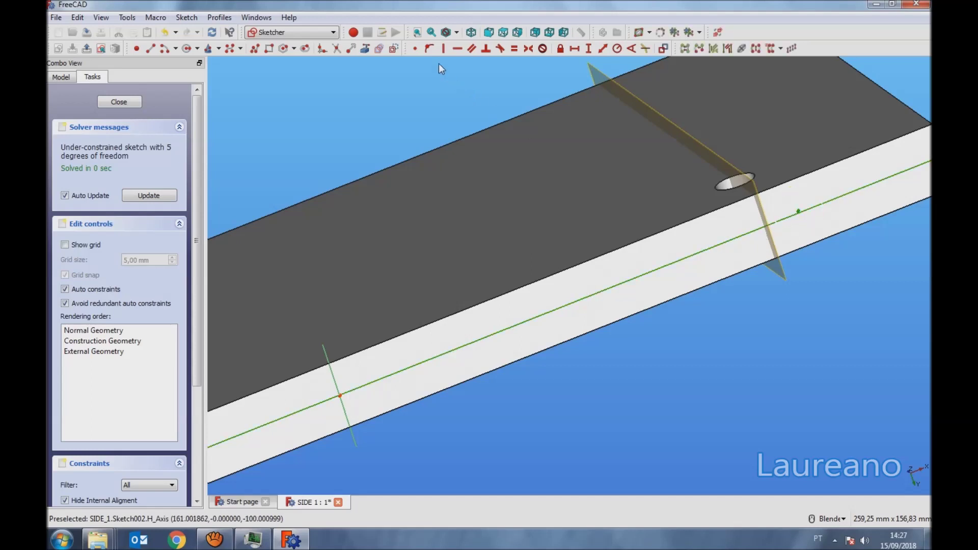
pyautogui.click(427, 49)
pyautogui.scroll(-2, 729, 378)
pyautogui.scroll(-1, 779, 285)
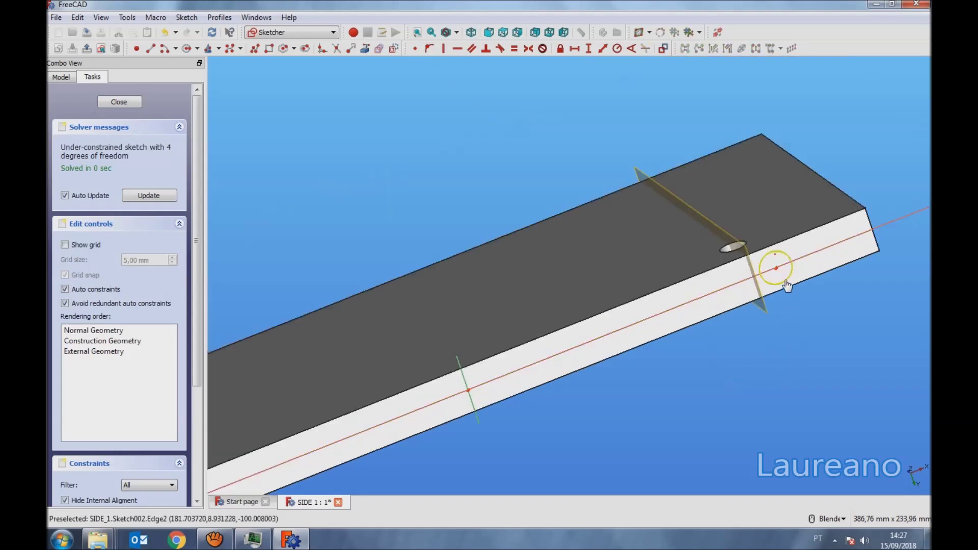
pyautogui.scroll(-2, 777, 301)
pyautogui.scroll(3, 597, 374)
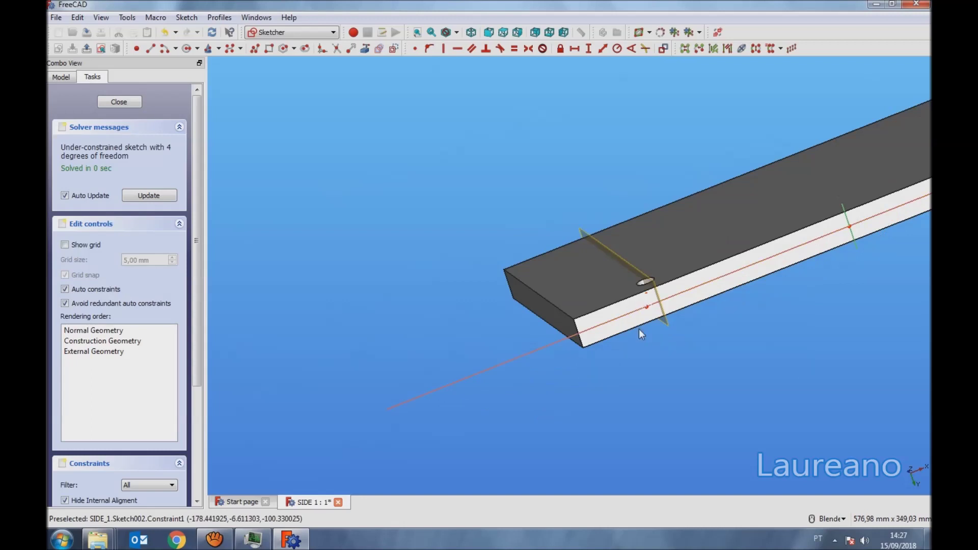
pyautogui.scroll(2, 639, 328)
pyautogui.scroll(2, 627, 345)
pyautogui.scroll(2, 622, 386)
# - Make the two circles equal with a 3.75 mm radius
pyautogui.click(624, 390)
pyautogui.click(512, 48)
pyautogui.scroll(-3, 477, 240)
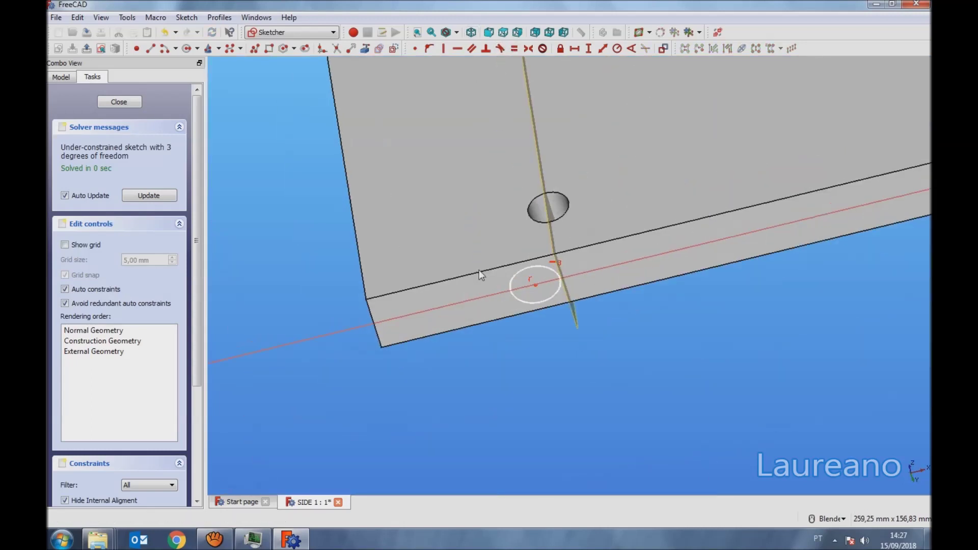
pyautogui.scroll(-2, 475, 304)
pyautogui.scroll(1, 617, 272)
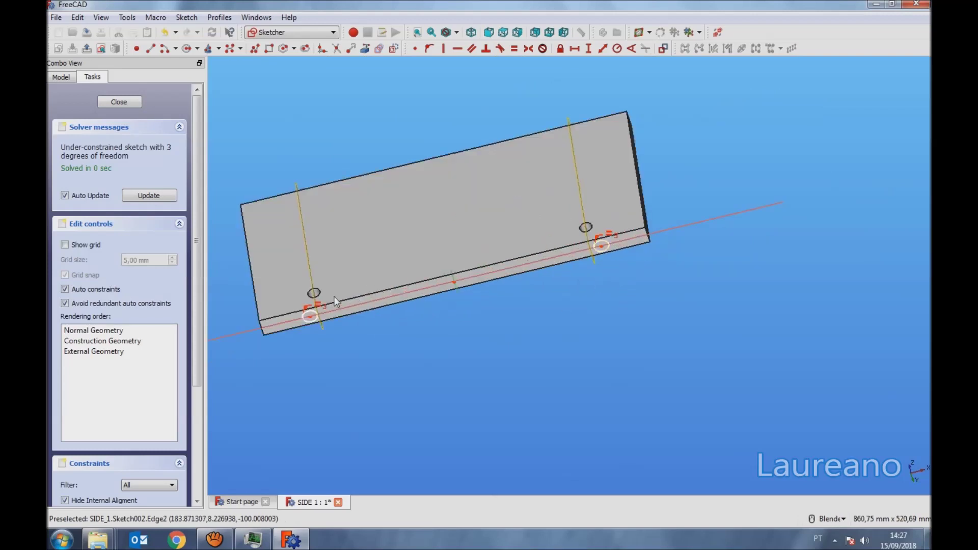
pyautogui.scroll(2, 336, 301)
pyautogui.scroll(2, 329, 326)
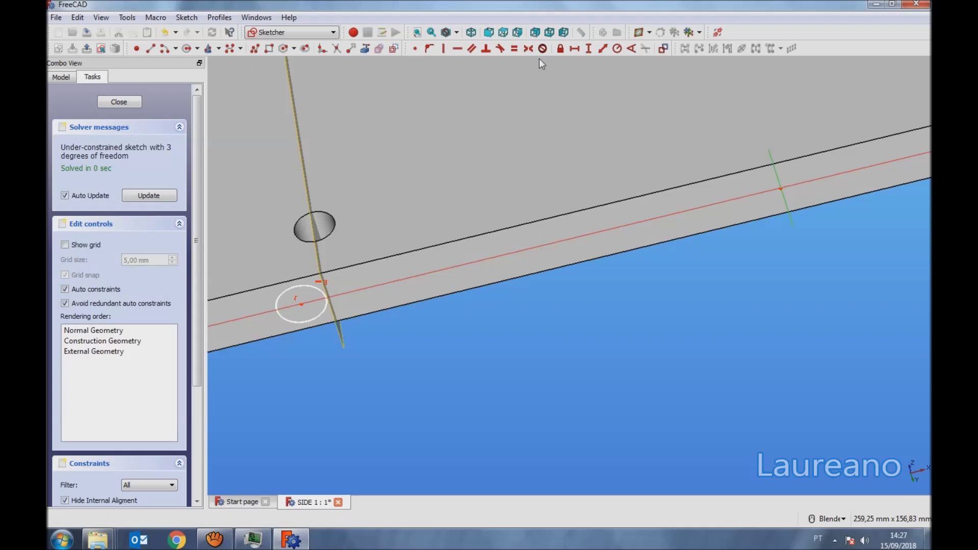
pyautogui.click(310, 285)
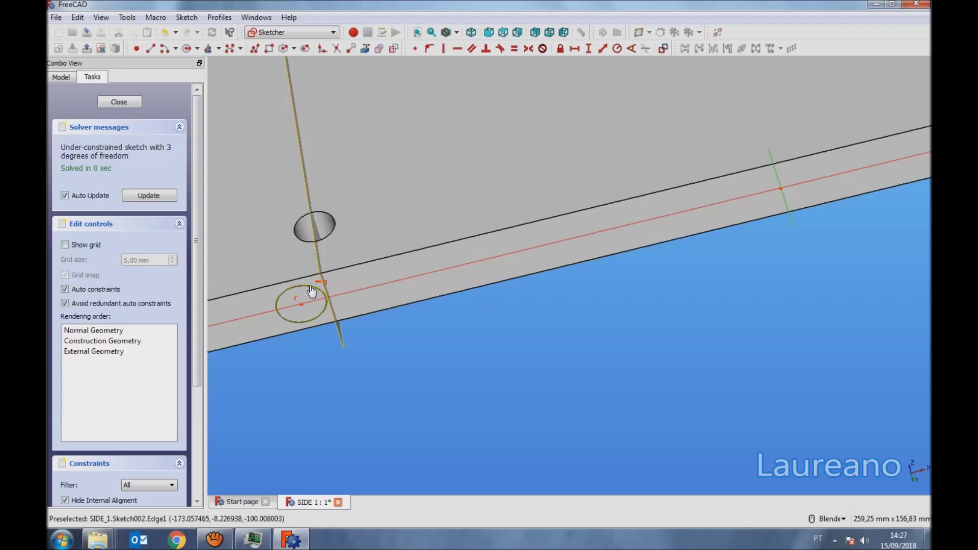
pyautogui.click(617, 48)
pyautogui.write('7,5/2mm')
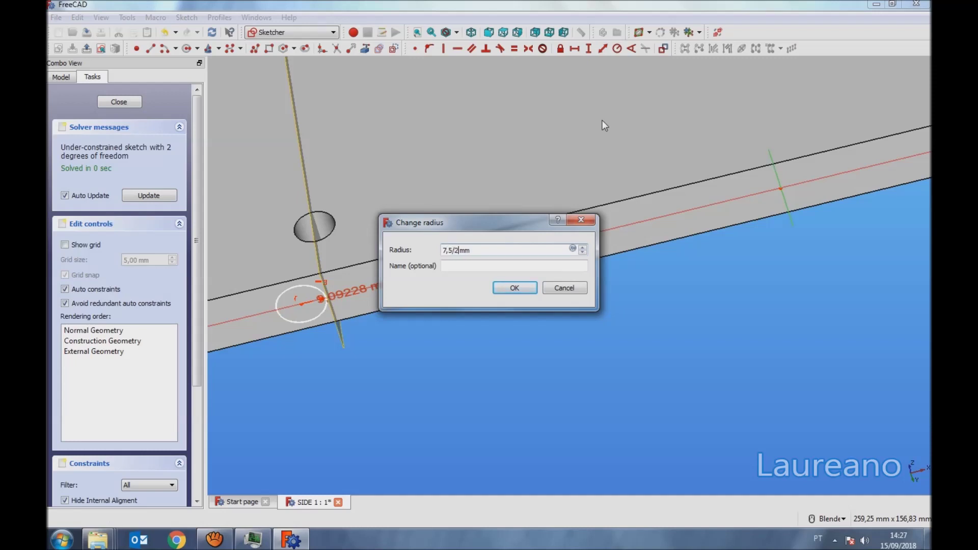
pyautogui.press('Return')
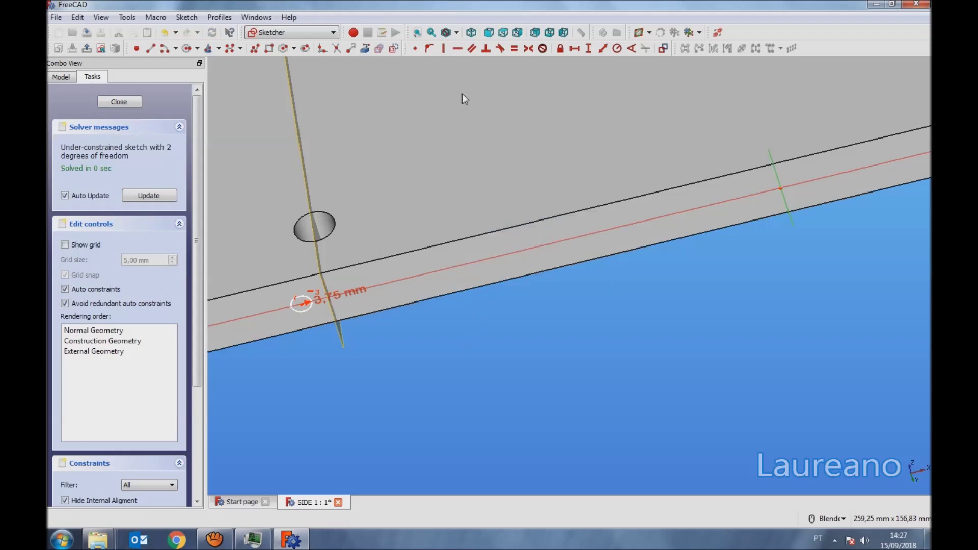
# - Import the datum plane edge and the pocket edge as external reference geometry
pyautogui.click(365, 49)
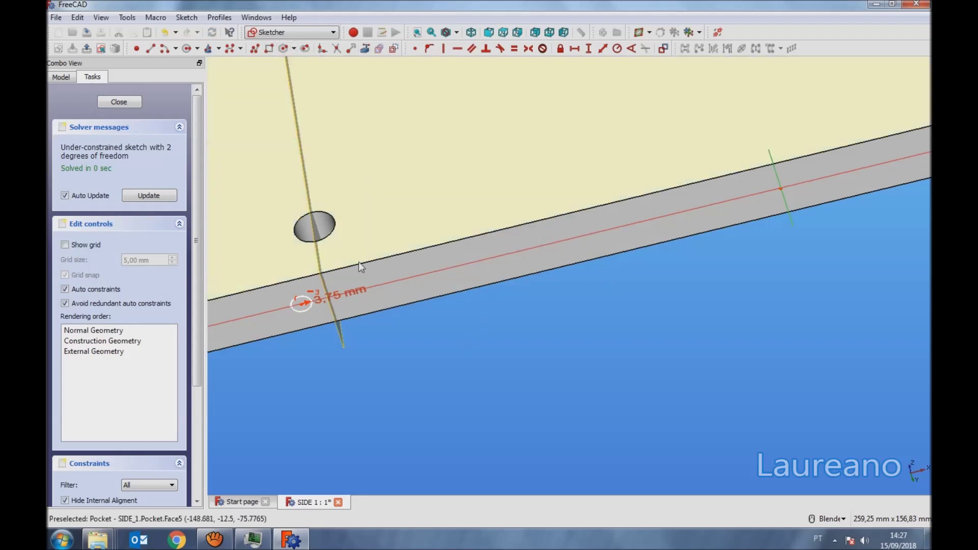
pyautogui.click(340, 326)
pyautogui.scroll(-5, 340, 326)
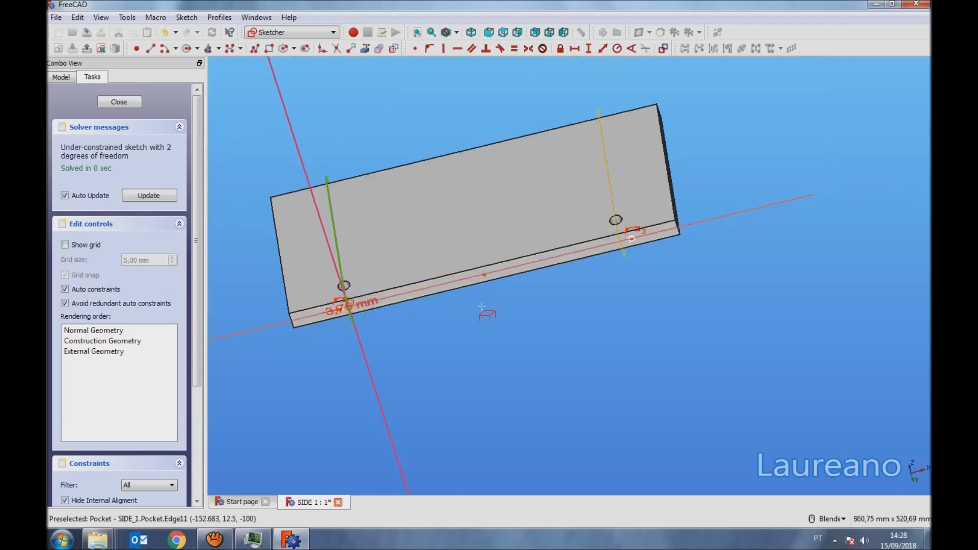
pyautogui.scroll(3, 672, 247)
pyautogui.scroll(3, 616, 240)
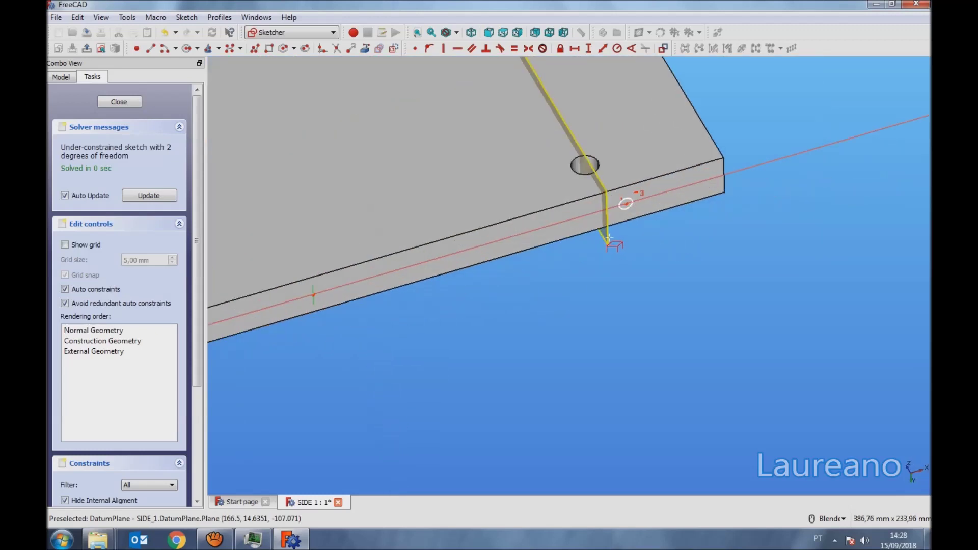
pyautogui.click(607, 237)
pyautogui.scroll(-4, 601, 254)
pyautogui.scroll(3, 550, 321)
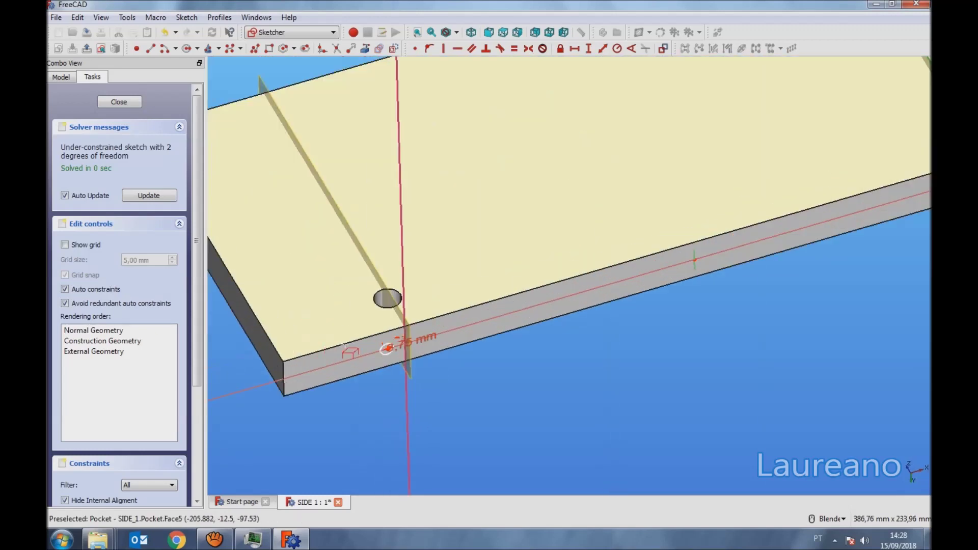
pyautogui.scroll(2, 400, 359)
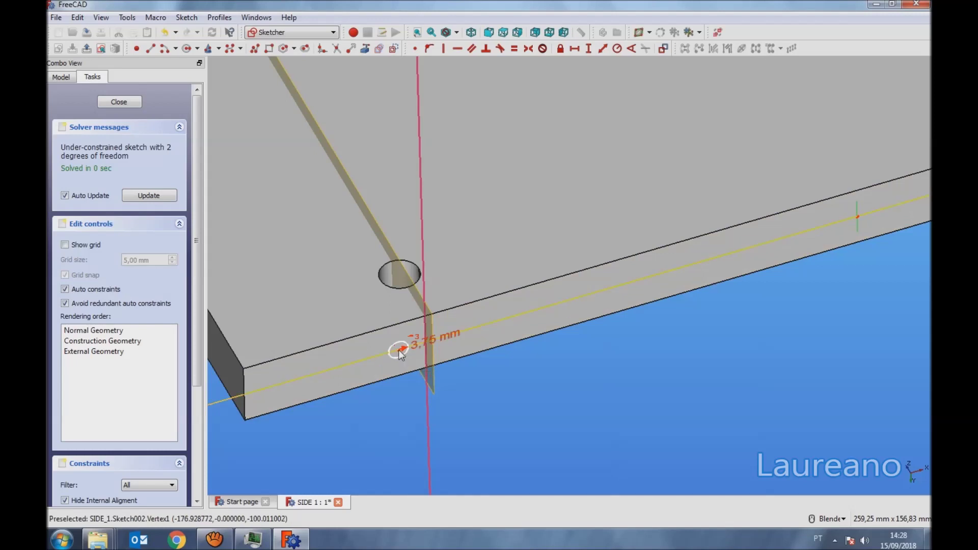
# - Pin the circle centre onto the vertical edge and end reference line, then close the sketch
pyautogui.click(428, 419)
pyautogui.click(427, 50)
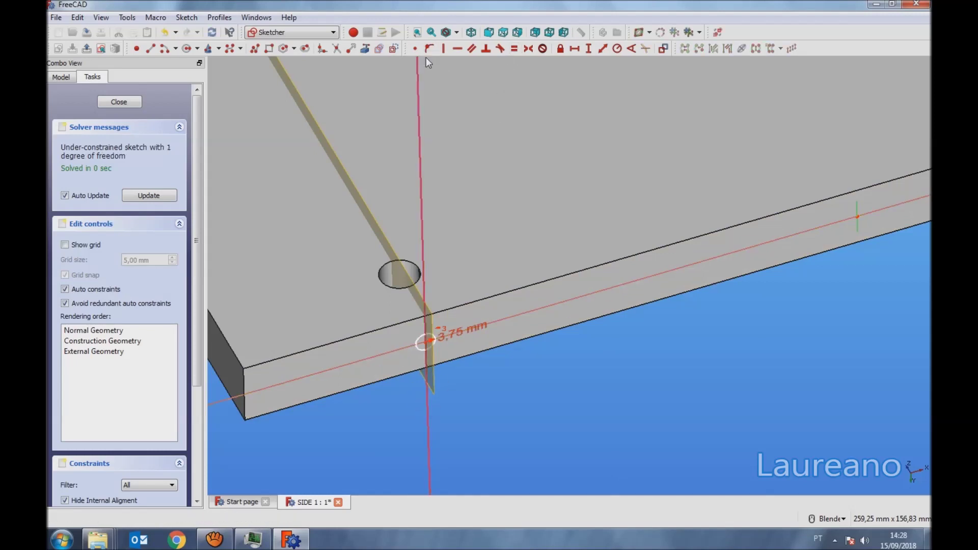
pyautogui.scroll(-5, 492, 249)
pyautogui.scroll(3, 739, 214)
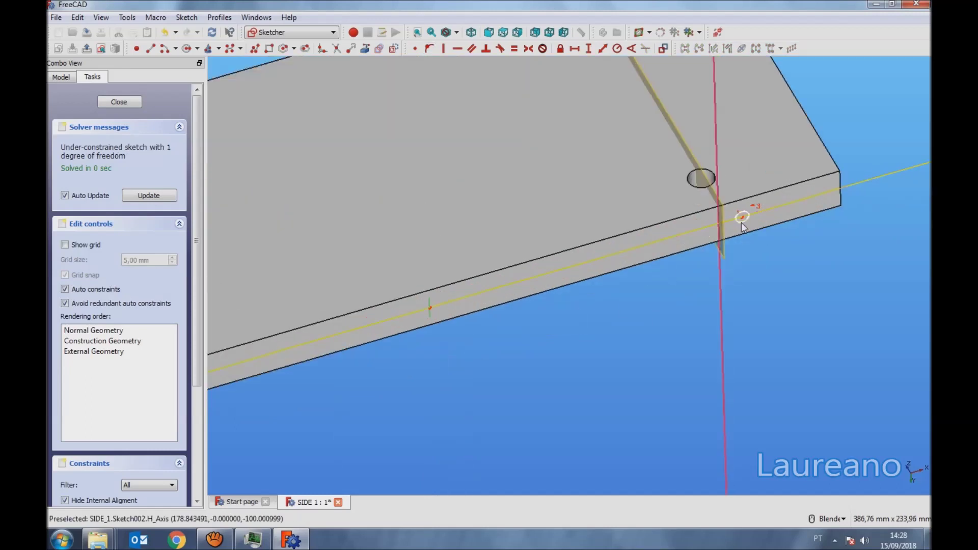
pyautogui.click(722, 283)
pyautogui.click(425, 50)
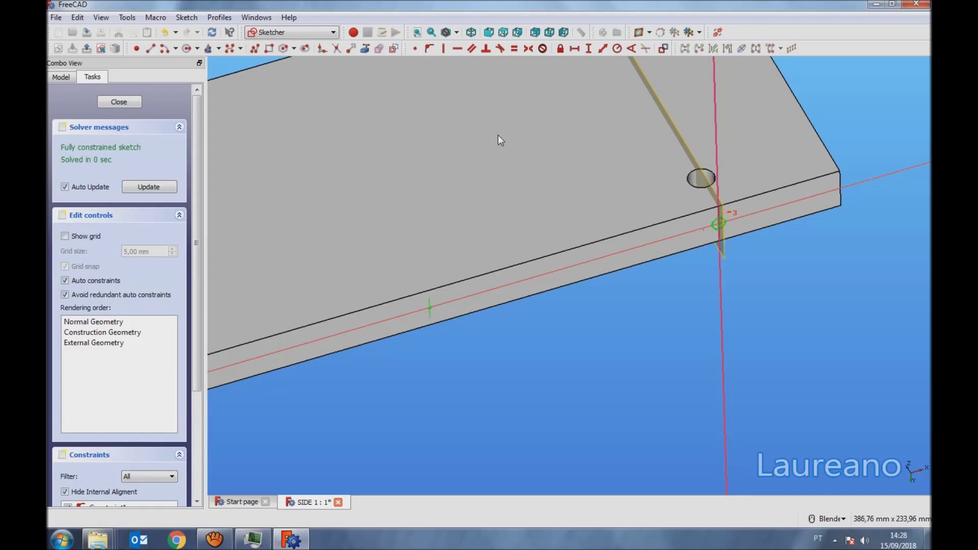
pyautogui.scroll(-5, 560, 285)
pyautogui.moveTo(560, 285); pyautogui.dragTo(499, 336, button='middle')
pyautogui.scroll(4, 494, 353)
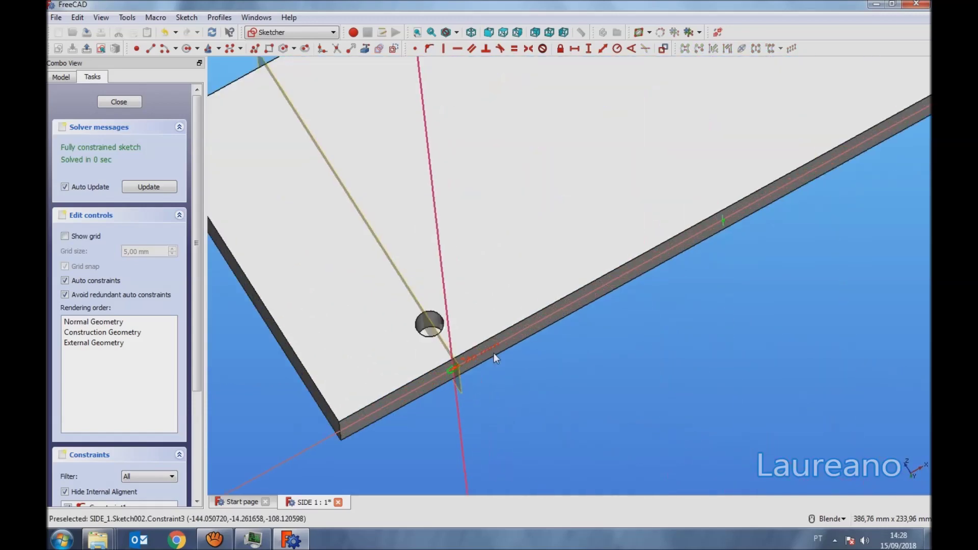
pyautogui.scroll(2, 476, 352)
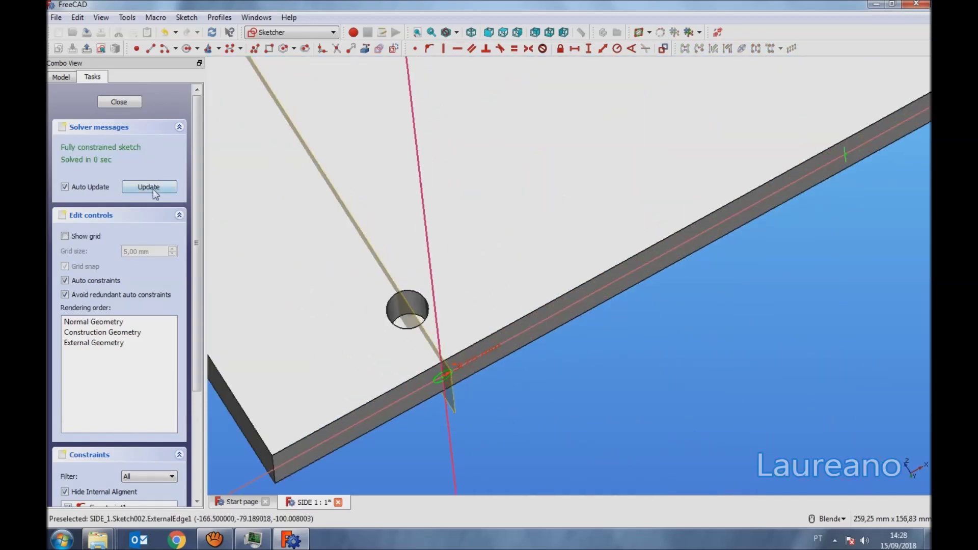
pyautogui.click(126, 106)
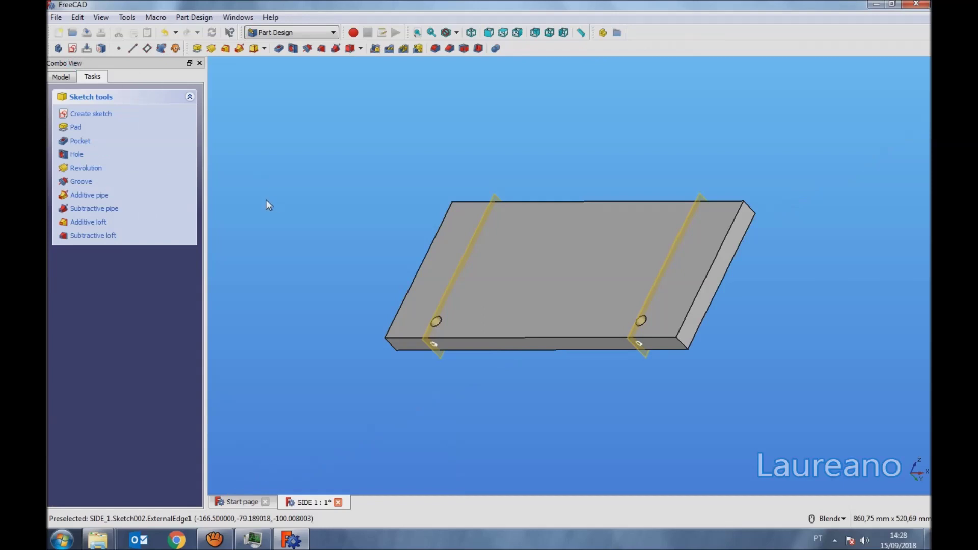
# - Pocket the circle sketch 21 mm deep and orbit to inspect the holes
pyautogui.click(80, 142)
pyautogui.write('21')
pyautogui.click(100, 102)
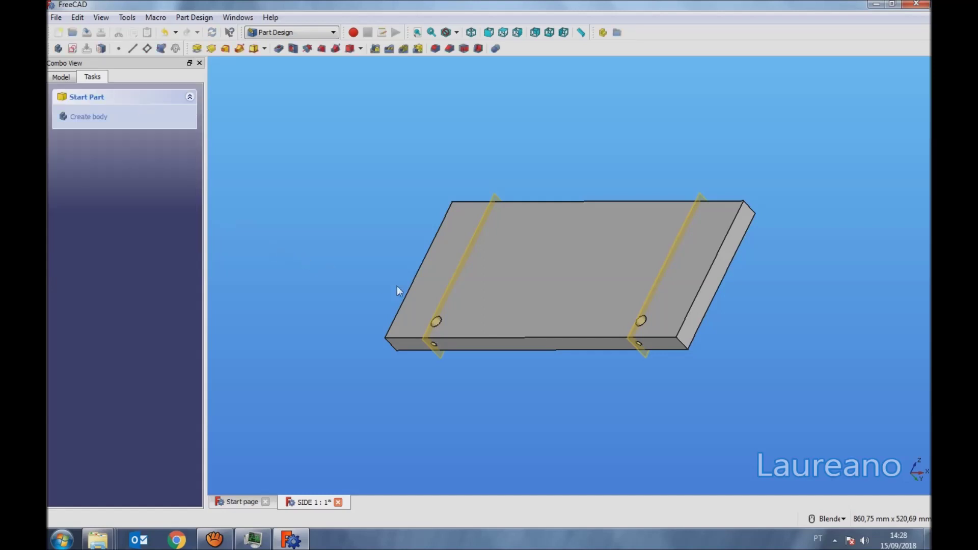
pyautogui.moveTo(382, 280); pyautogui.dragTo(434, 375, button='middle')
pyautogui.scroll(5, 478, 291)
pyautogui.scroll(2, 514, 284)
pyautogui.scroll(-2, 563, 280)
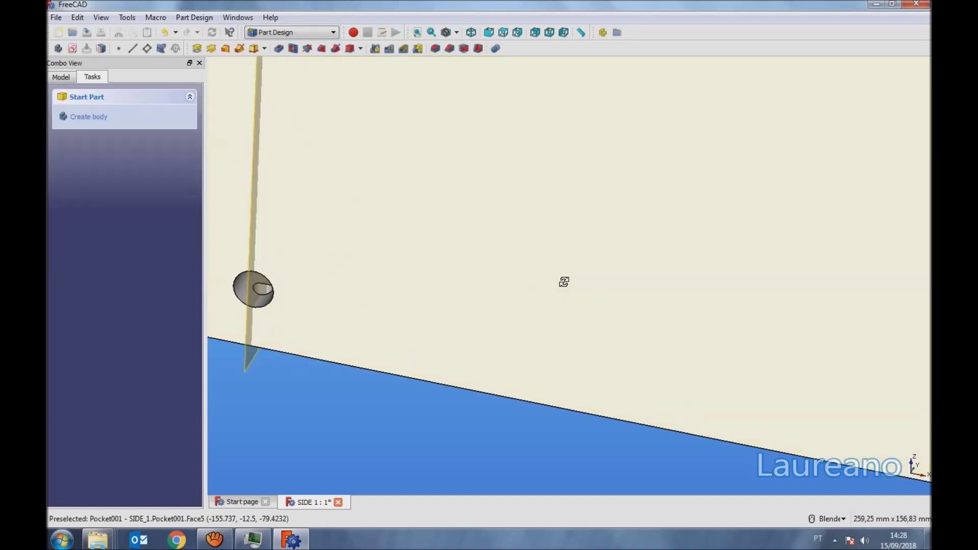
pyautogui.scroll(-2, 563, 297)
pyautogui.scroll(-3, 565, 298)
pyautogui.moveTo(716, 360)
pyautogui.mouseDown(button='middle')
pyautogui.moveTo(769, 340)
pyautogui.moveTo(759, 321)
pyautogui.mouseUp(button='middle')
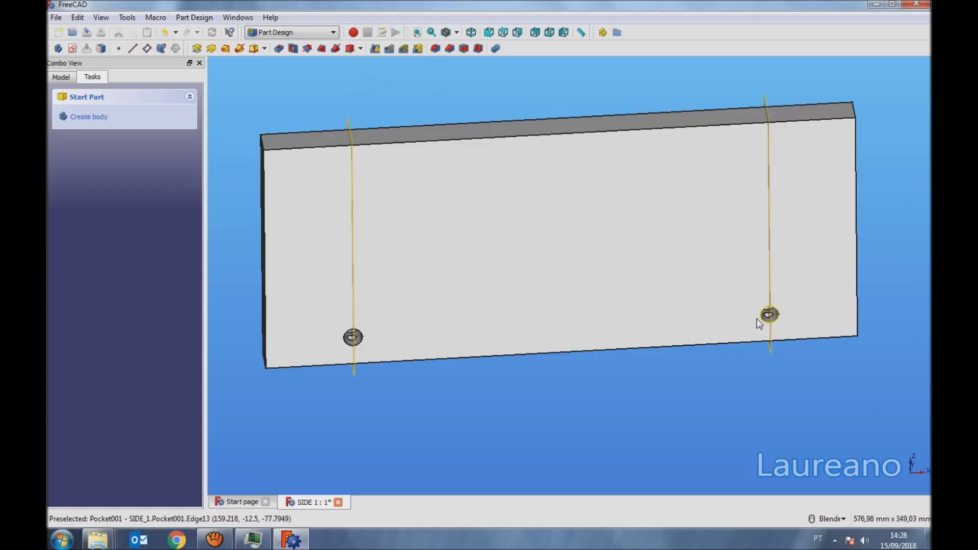
pyautogui.scroll(3, 648, 321)
pyautogui.moveTo(649, 321); pyautogui.dragTo(626, 260, button='middle')
pyautogui.scroll(2, 610, 226)
pyautogui.moveTo(610, 226); pyautogui.dragTo(622, 280, button='middle')
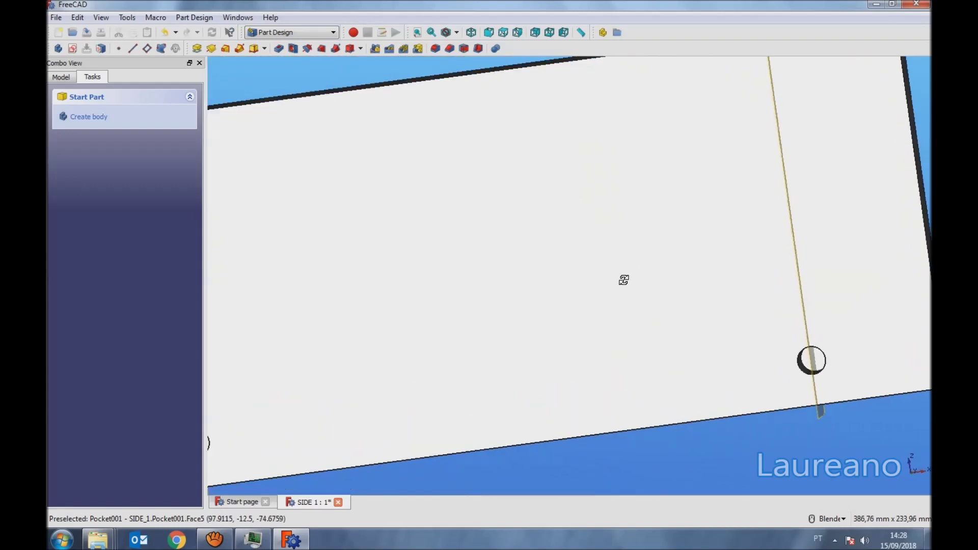
# - Save SIDE 1 in isometric view and start a new sketch on the board's front face
pyautogui.click(61, 78)
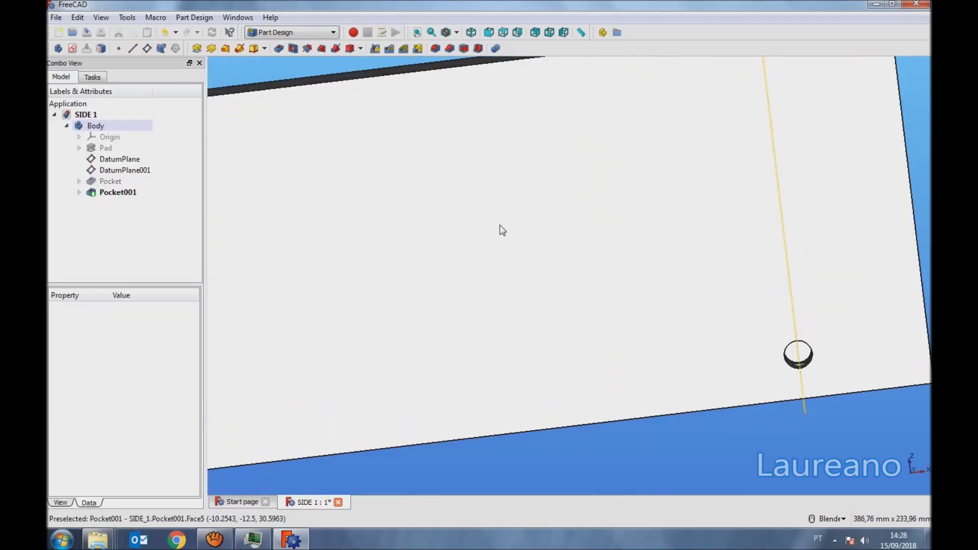
pyautogui.scroll(-5, 533, 273)
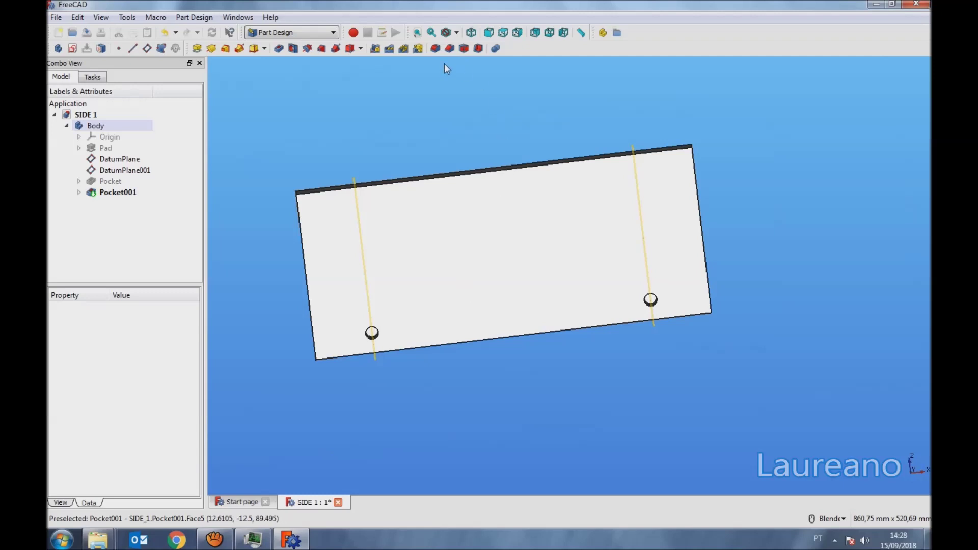
pyautogui.click(416, 32)
pyautogui.click(471, 33)
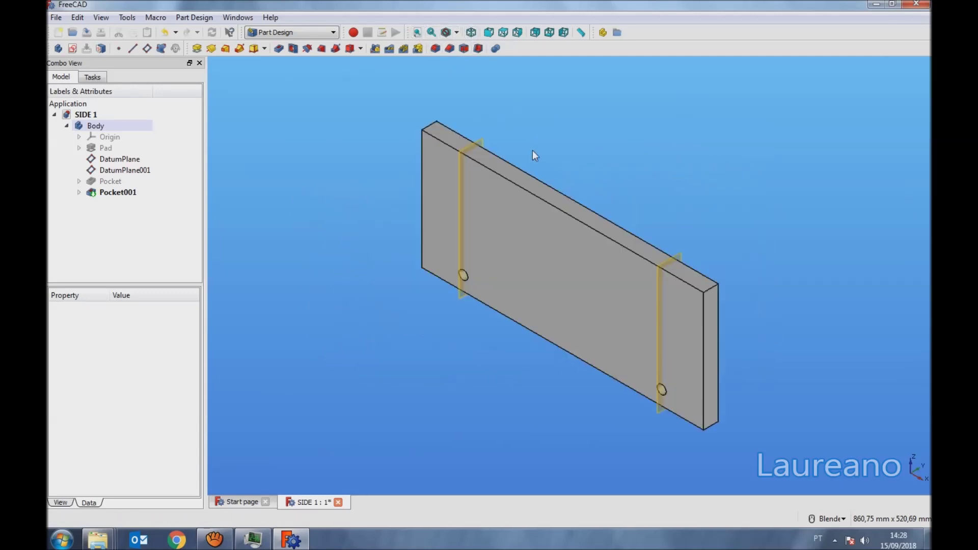
pyautogui.click(86, 33)
pyautogui.scroll(2, 735, 421)
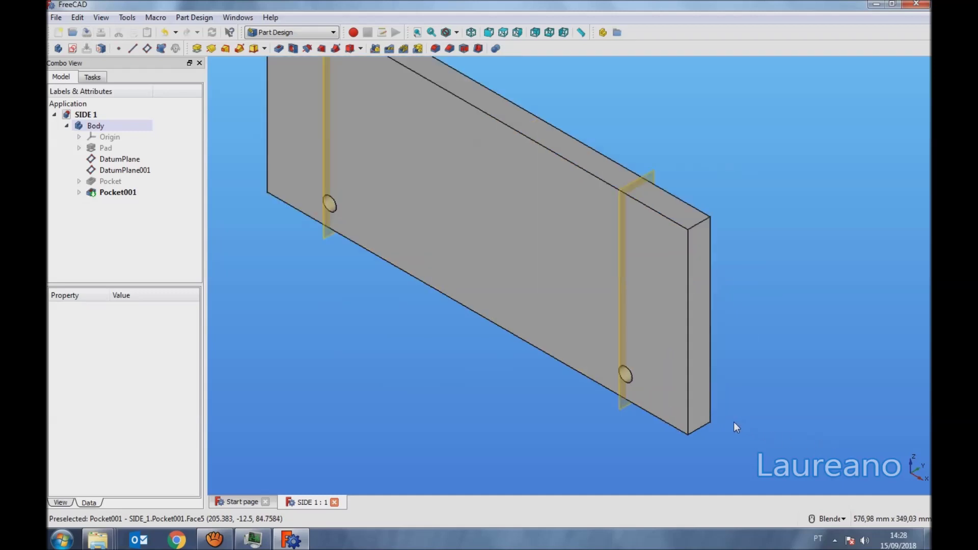
pyautogui.click(657, 275)
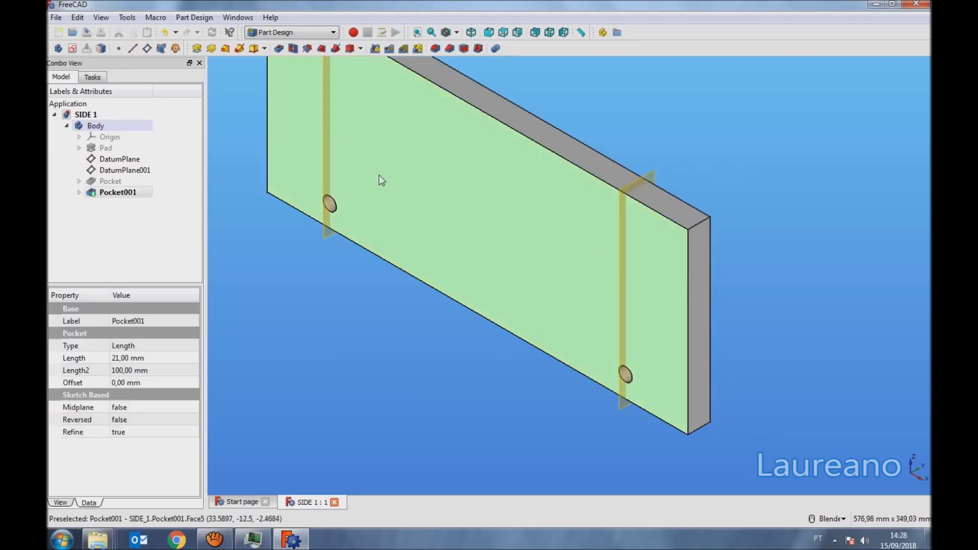
pyautogui.click(71, 49)
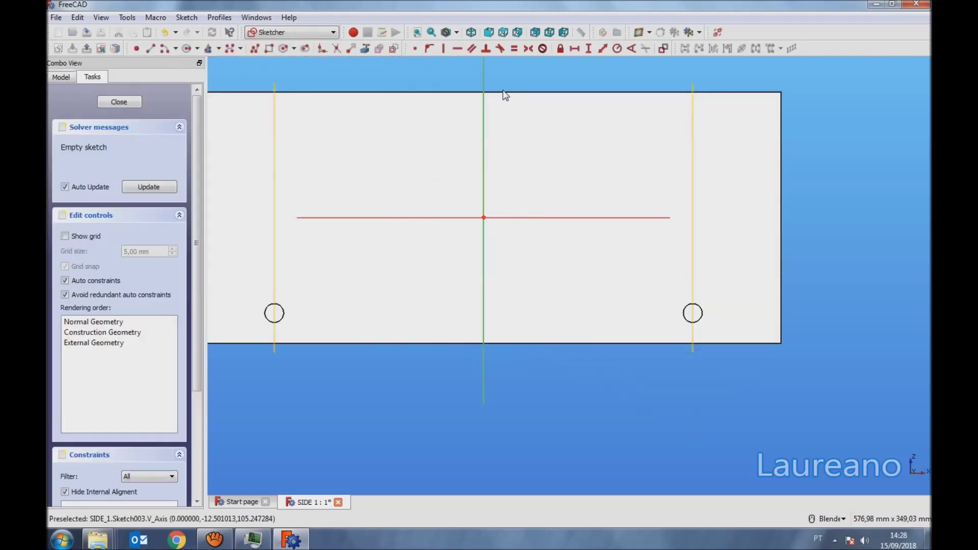
# - Project the board's top and bottom edges into the sketch as external geometry
pyautogui.click(361, 48)
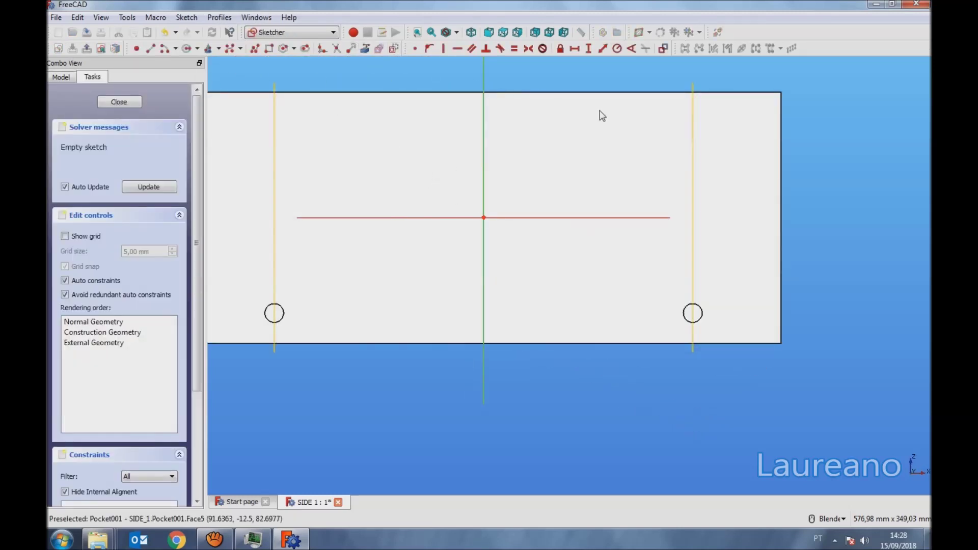
pyautogui.click(603, 92)
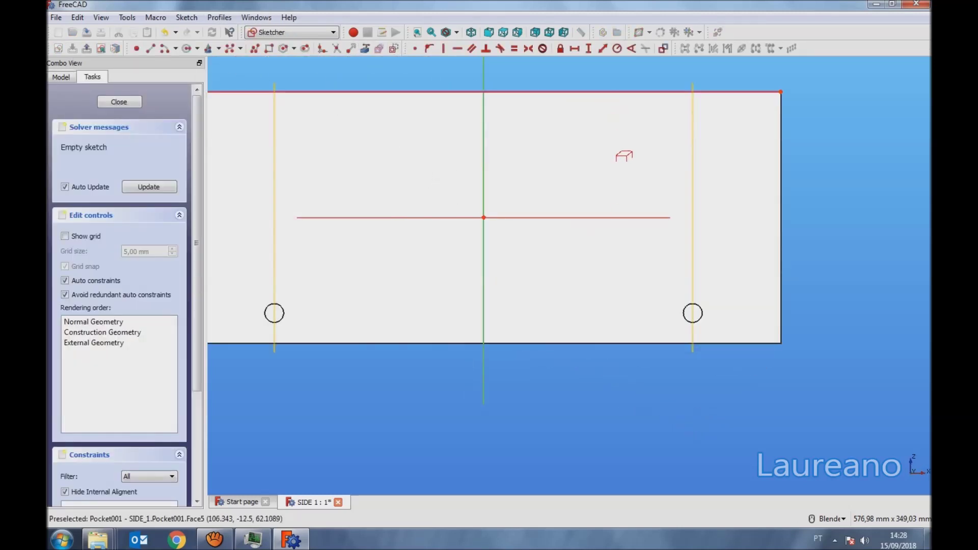
pyautogui.click(604, 344)
# - Draw a narrow rectangle near the right end spanning top to bottom edge
pyautogui.click(269, 48)
pyautogui.click(720, 92)
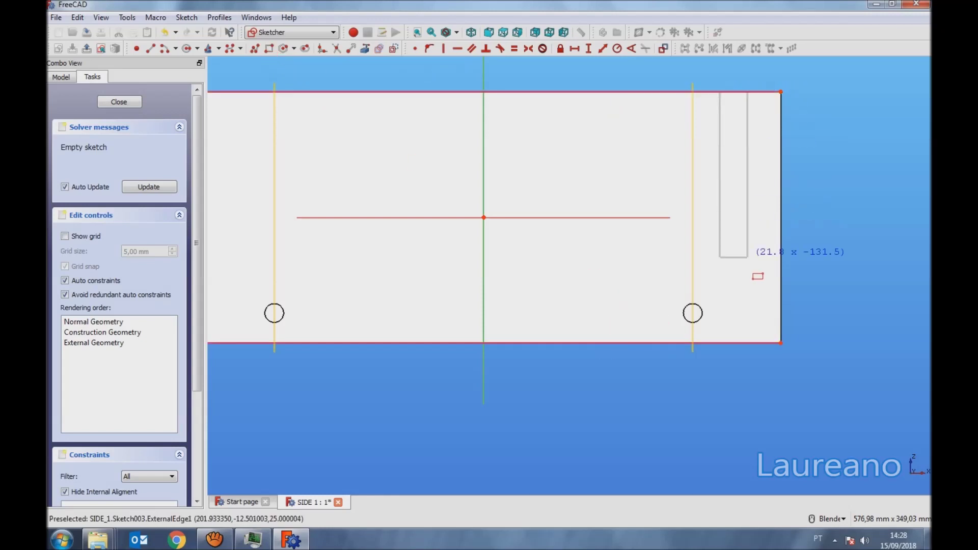
pyautogui.click(748, 342)
pyautogui.scroll(-2, 753, 339)
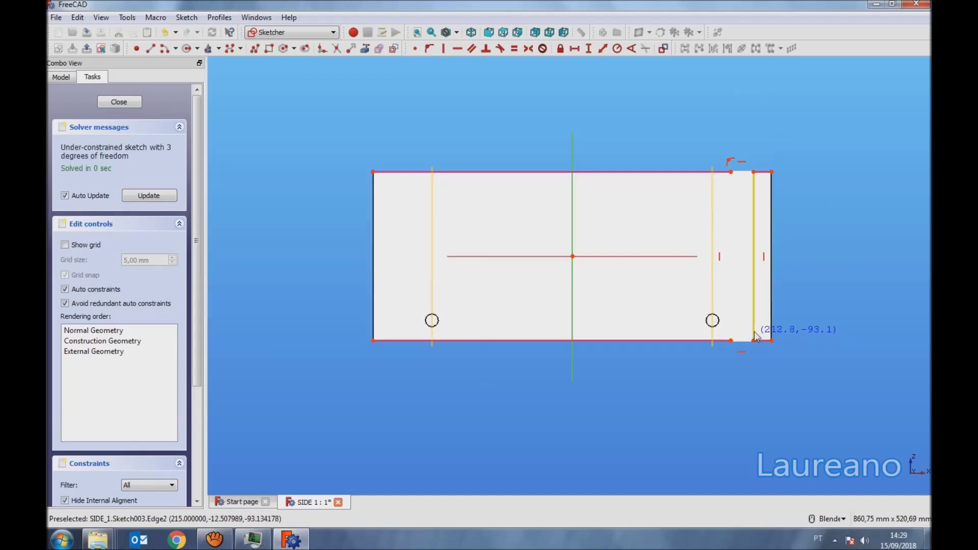
pyautogui.scroll(2, 755, 336)
pyautogui.moveTo(615, 179)
pyautogui.mouseDown(button='middle')
pyautogui.moveTo(661, 238)
pyautogui.moveTo(739, 263)
pyautogui.mouseUp(button='middle')
pyautogui.scroll(2, 739, 262)
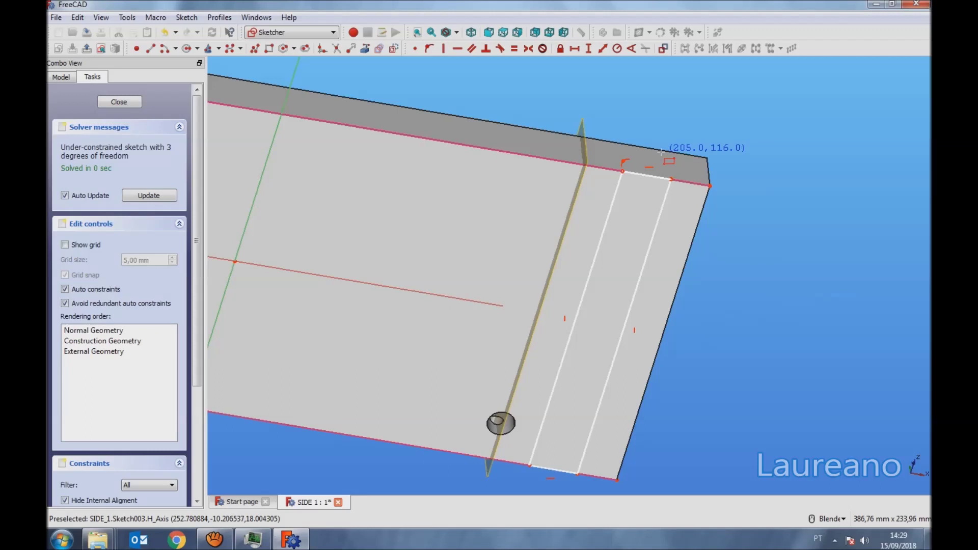
# - Dimension the slot width to 8 and its distance from the board corner
pyautogui.rightClick(687, 195)
pyautogui.click(669, 185)
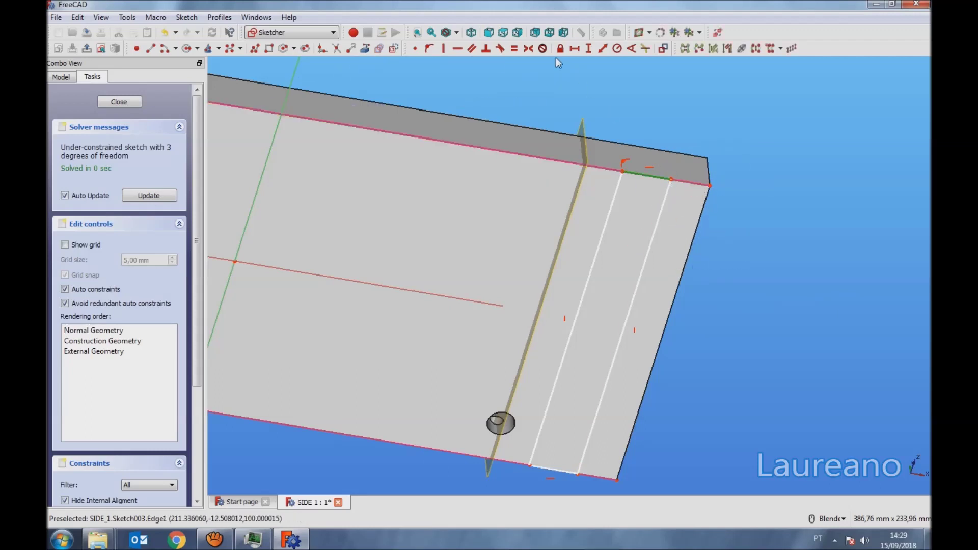
pyautogui.click(573, 48)
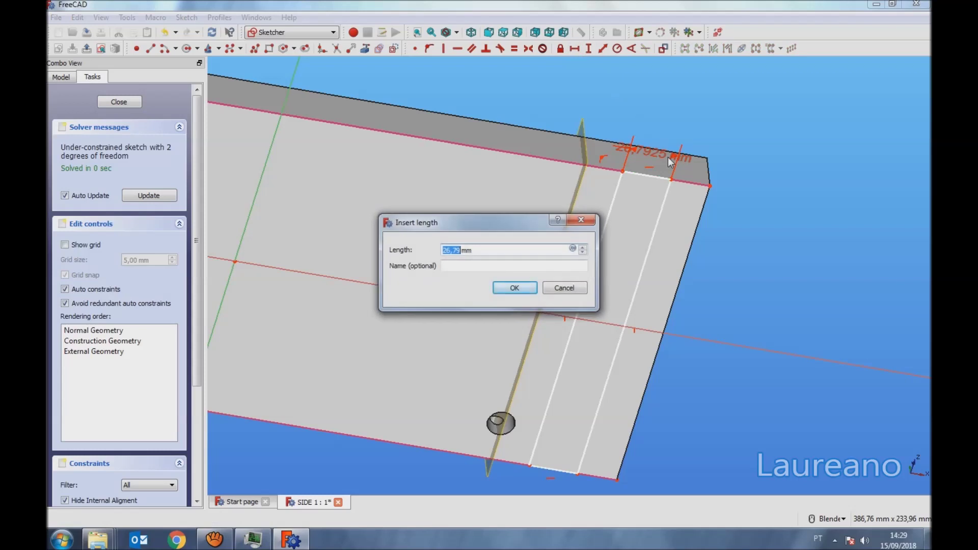
pyautogui.write('8')
pyautogui.press('Return')
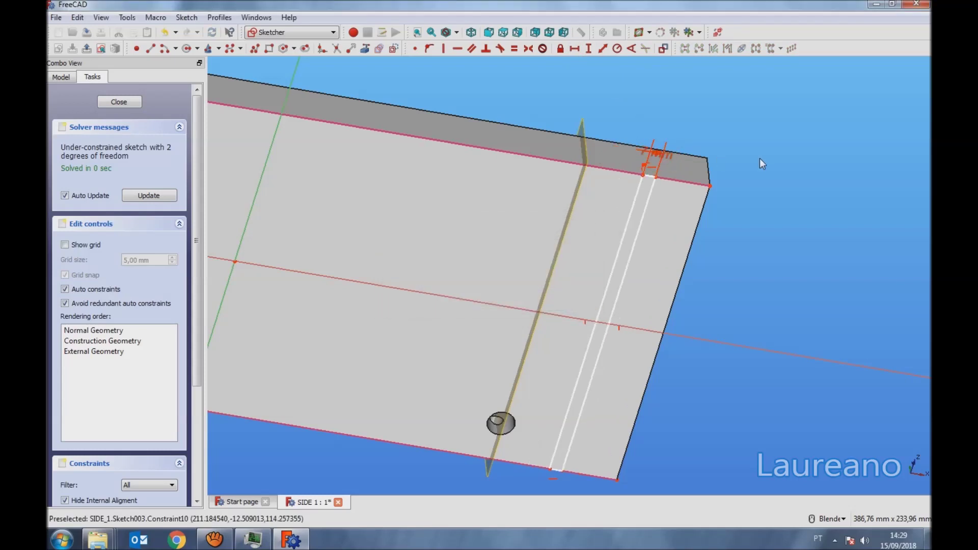
pyautogui.click(657, 176)
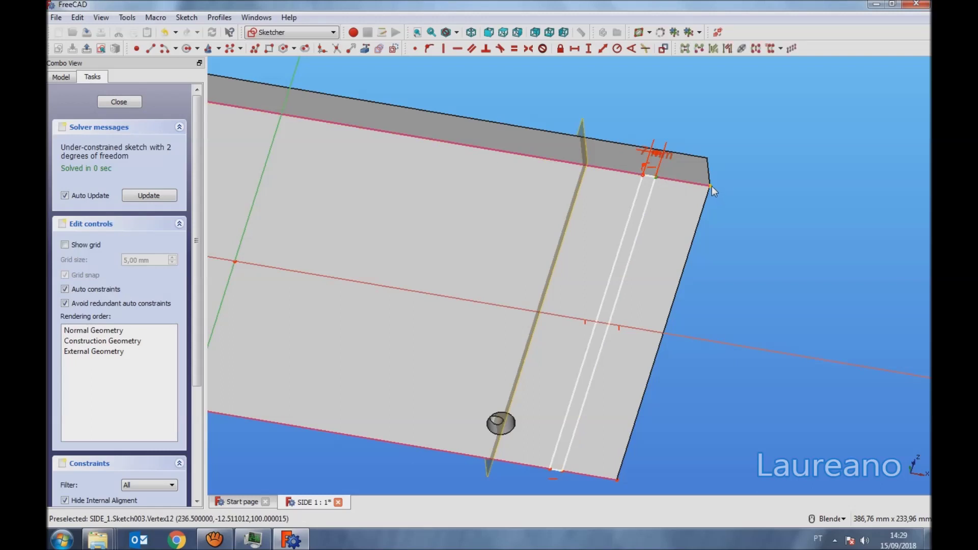
pyautogui.click(711, 185)
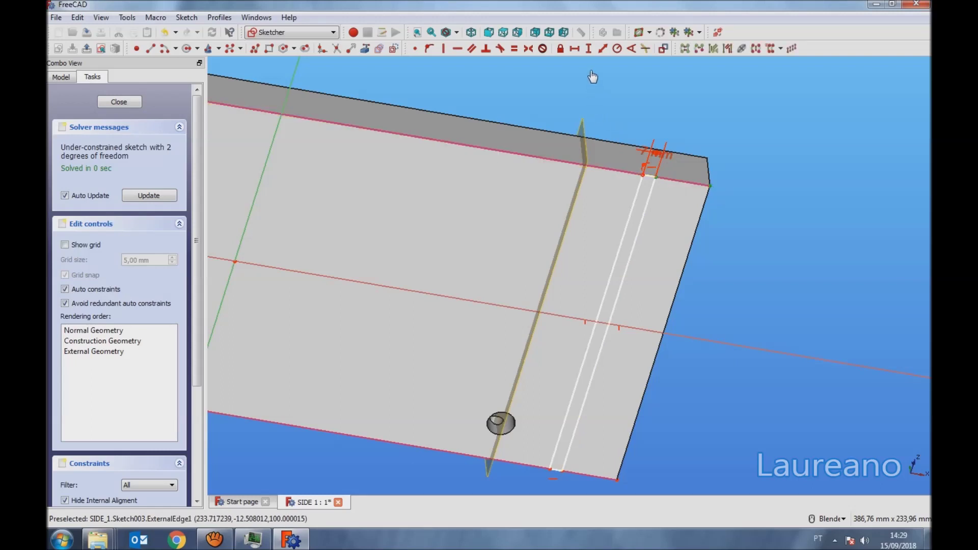
pyautogui.click(603, 49)
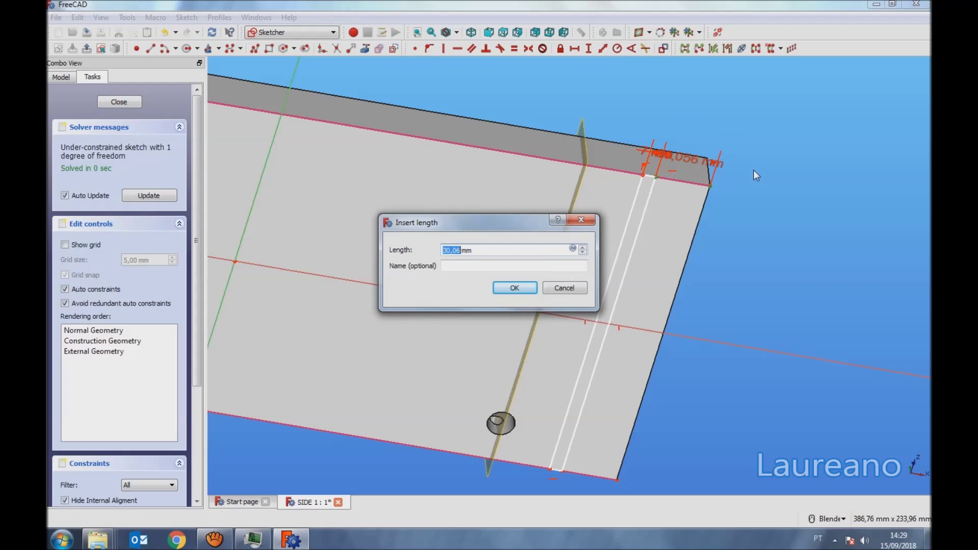
pyautogui.press('Return')
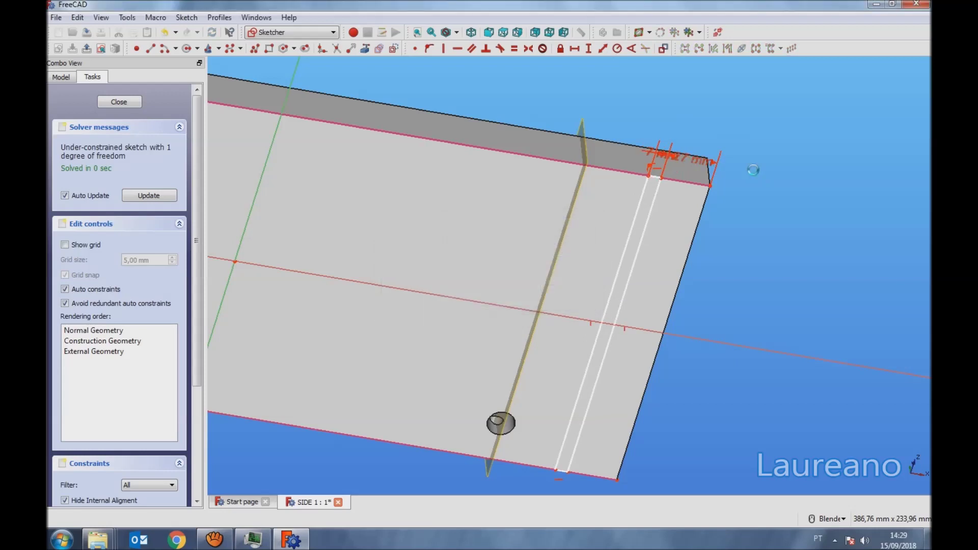
# - Fix the slot line's lower endpoint onto the board's bottom edge and close the sketch
pyautogui.scroll(-2, 649, 322)
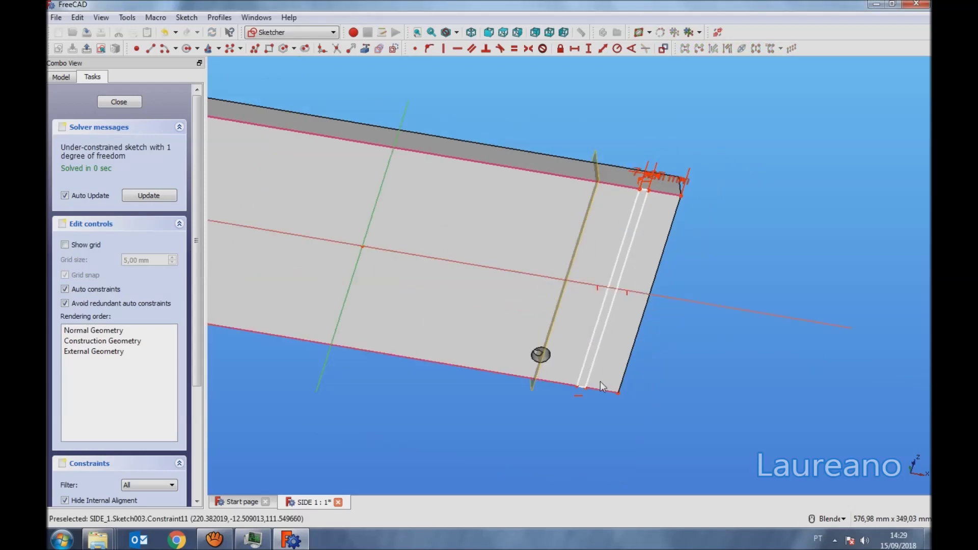
pyautogui.scroll(2, 600, 382)
pyautogui.scroll(2, 585, 395)
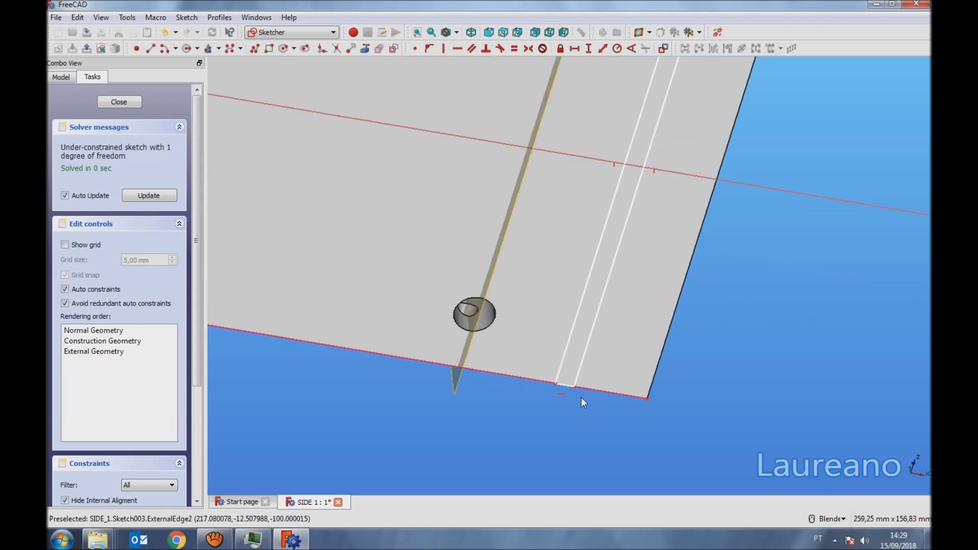
pyautogui.scroll(-2, 574, 377)
pyautogui.moveTo(641, 223)
pyautogui.mouseDown()
pyautogui.moveTo(571, 192)
pyautogui.moveTo(591, 184)
pyautogui.mouseUp()
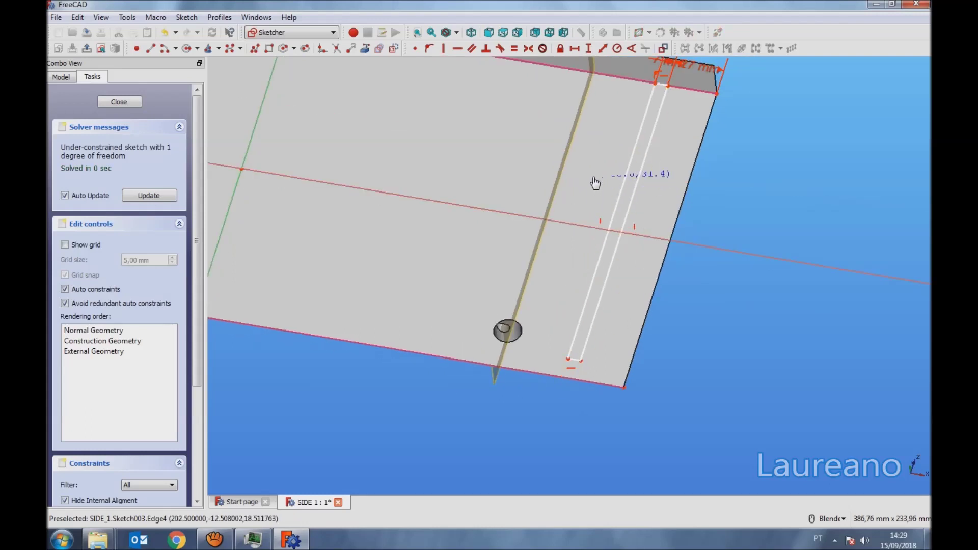
pyautogui.click(581, 360)
pyautogui.click(582, 383)
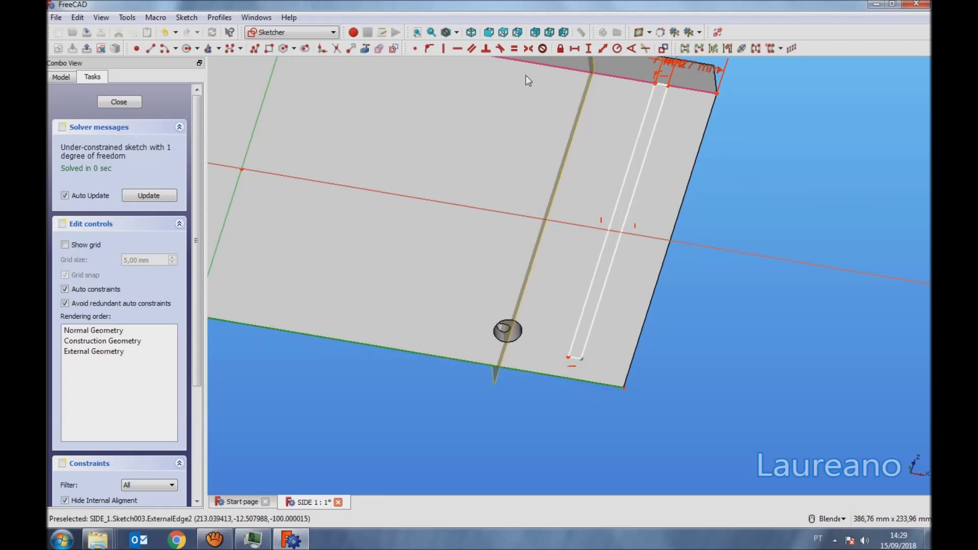
pyautogui.click(428, 49)
pyautogui.moveTo(606, 274); pyautogui.dragTo(598, 271, button='middle')
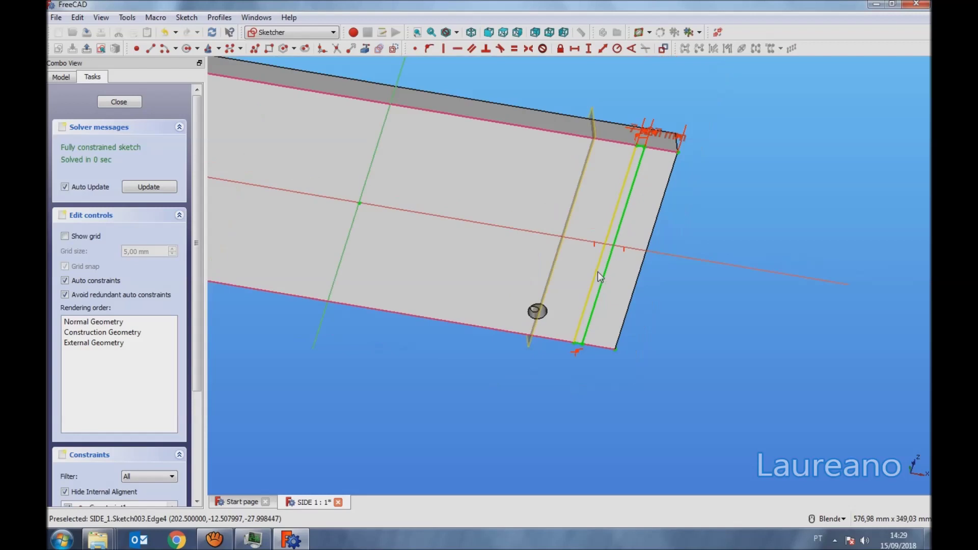
pyautogui.click(127, 104)
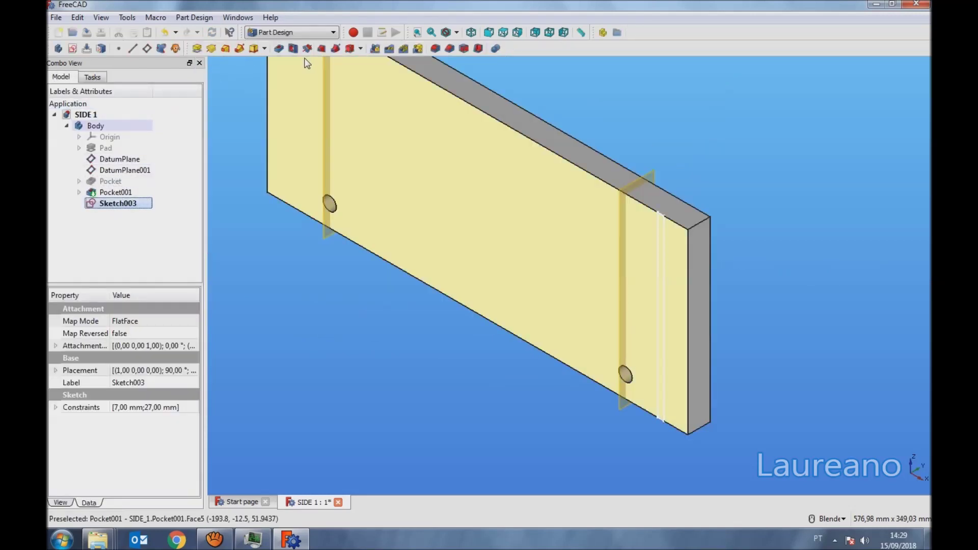
# - Pocket the slot sketch 14 mm deep and fit the part in view
pyautogui.click(279, 49)
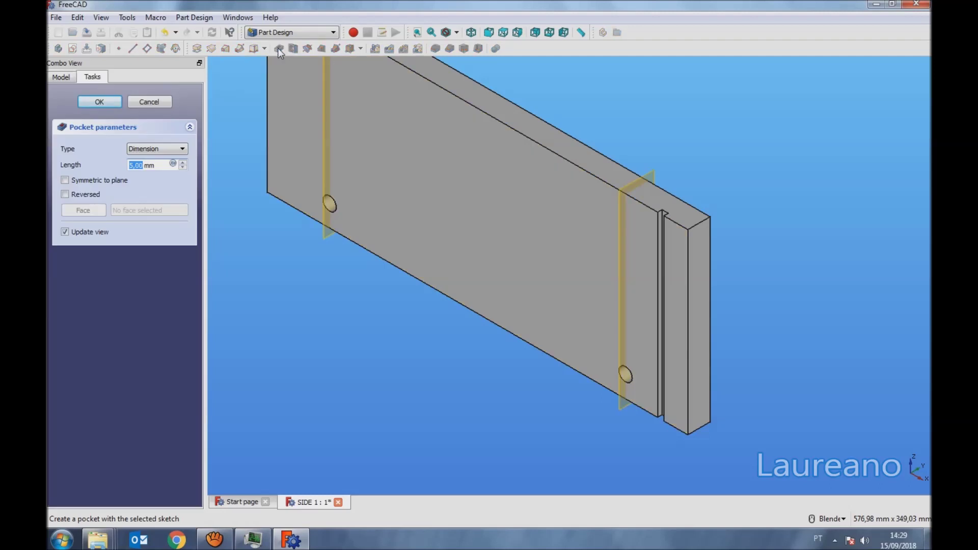
pyautogui.write('15')
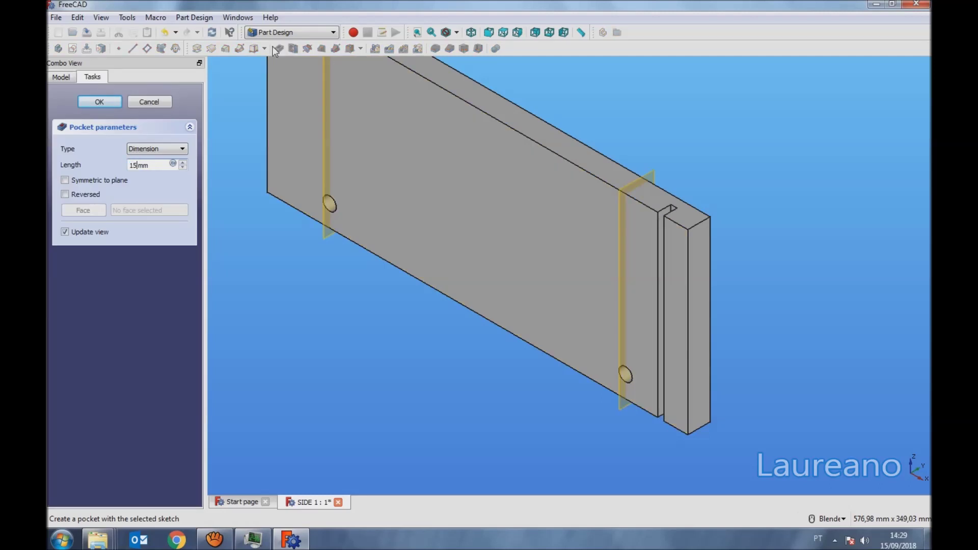
pyautogui.press('BackSpace')
pyautogui.write('4')
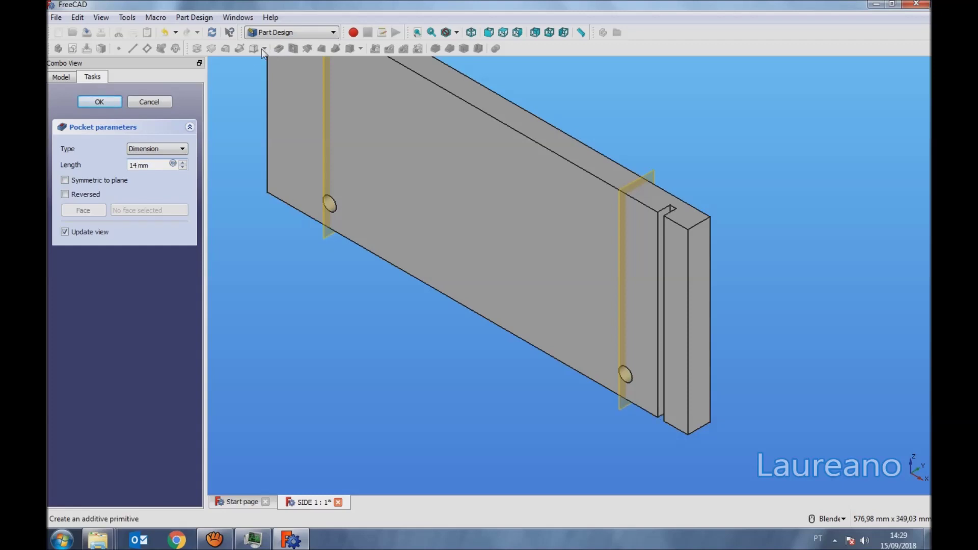
pyautogui.click(88, 105)
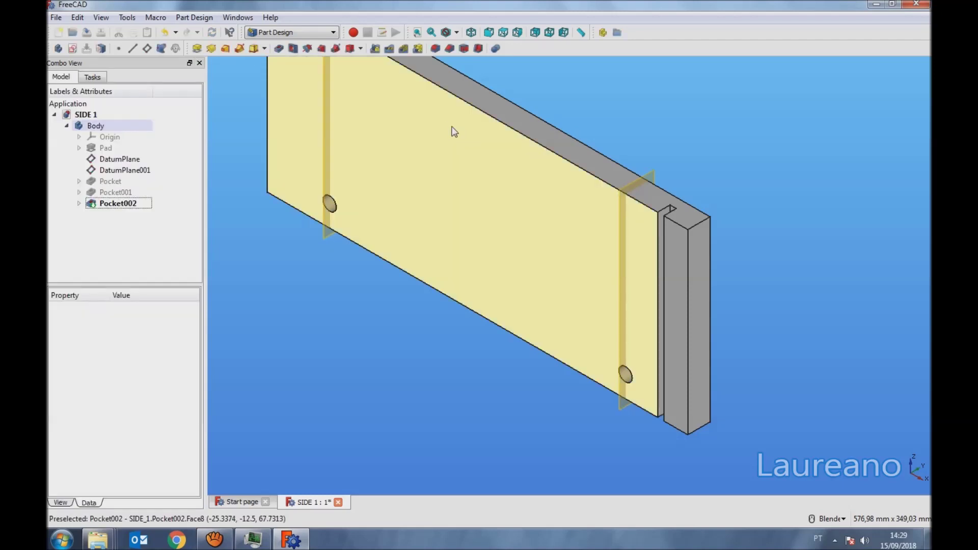
pyautogui.click(416, 32)
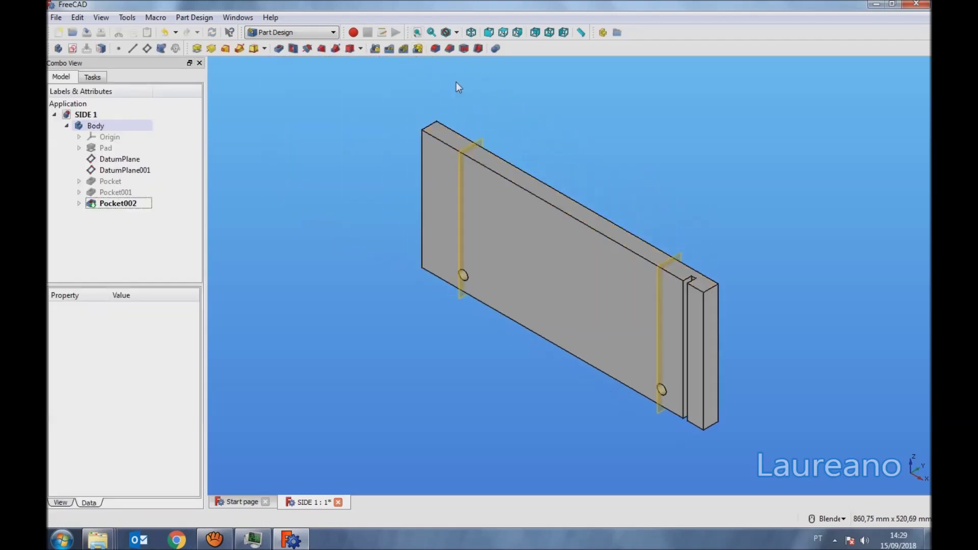
# - Save SIDE 1 and open a new sketch on the board's long top face
pyautogui.click(88, 36)
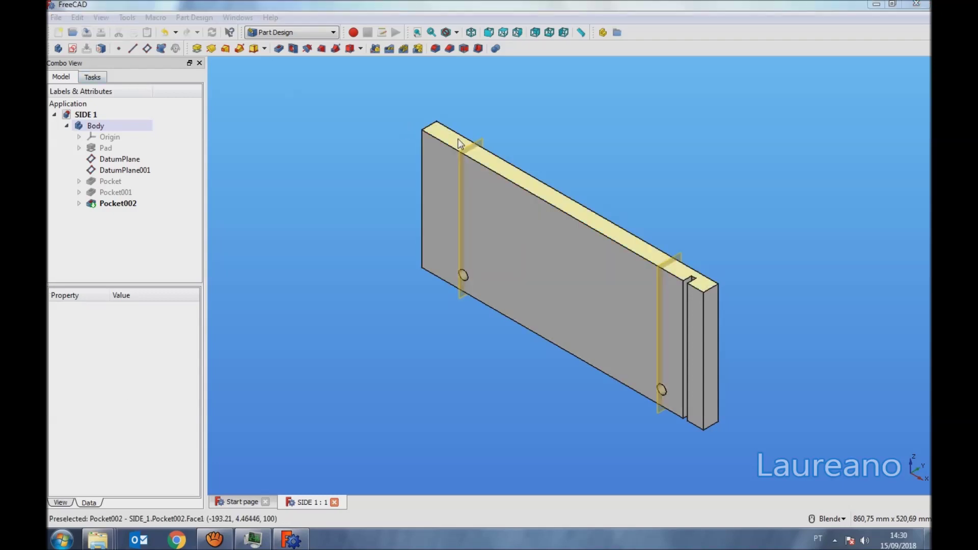
pyautogui.click(460, 140)
pyautogui.click(72, 48)
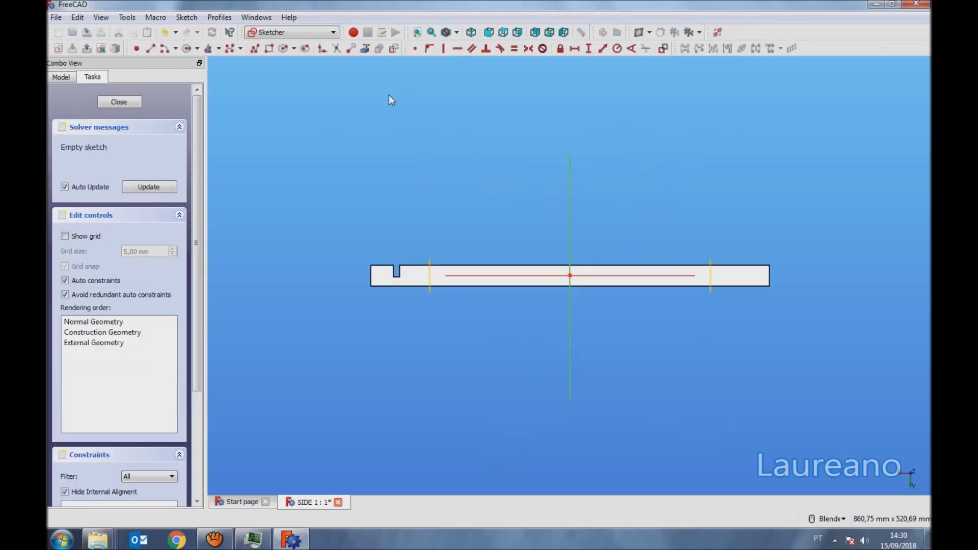
# - Draw small circles near the datum planes on the top-face sketch
pyautogui.click(192, 51)
pyautogui.scroll(4, 445, 271)
pyautogui.click(413, 282)
pyautogui.scroll(-2, 417, 281)
pyautogui.scroll(5, 815, 287)
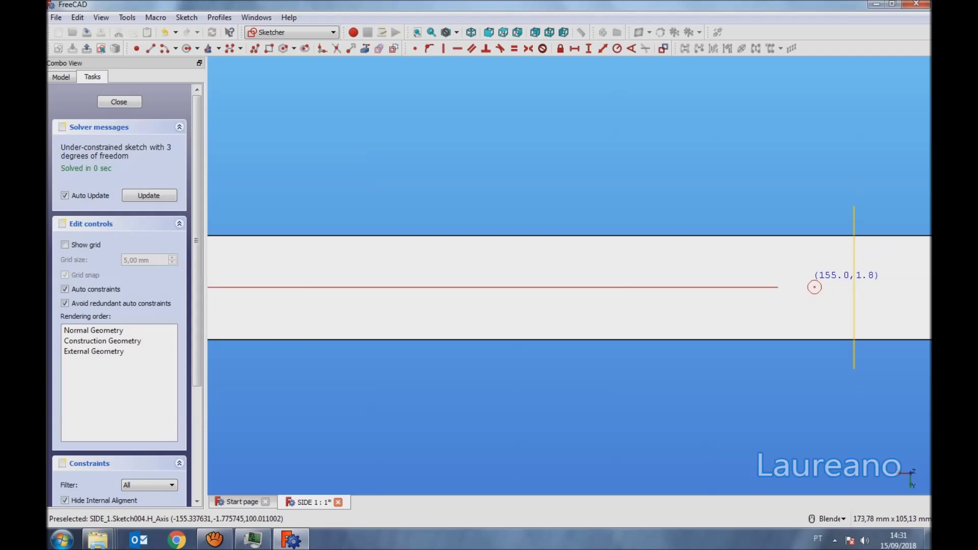
pyautogui.moveTo(808, 293); pyautogui.dragTo(774, 254, button='middle')
pyautogui.scroll(-2, 773, 254)
pyautogui.scroll(-3, 749, 224)
pyautogui.scroll(1, 667, 214)
pyautogui.scroll(1, 458, 231)
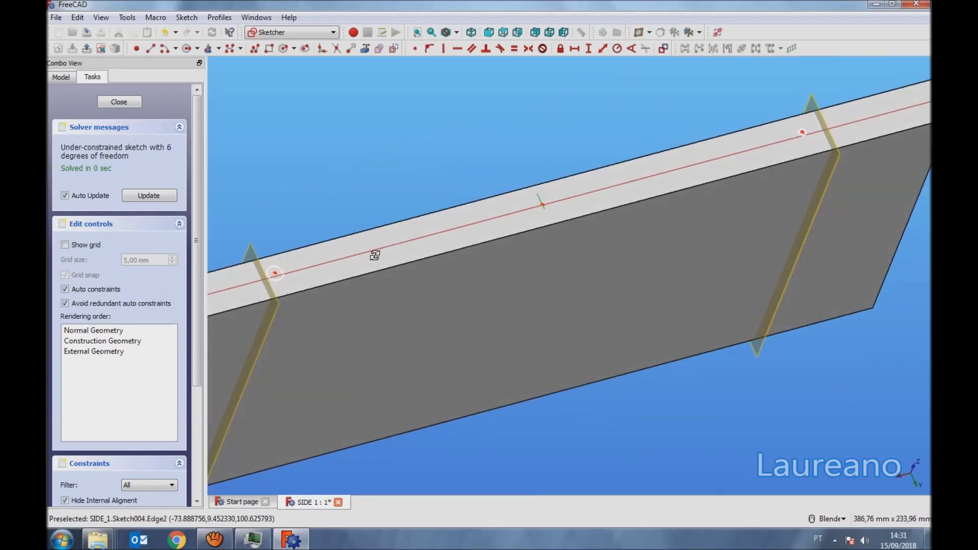
pyautogui.scroll(4, 414, 168)
# - Constrain both circle centres onto the sketch's horizontal axis with Point on object
pyautogui.click(414, 169)
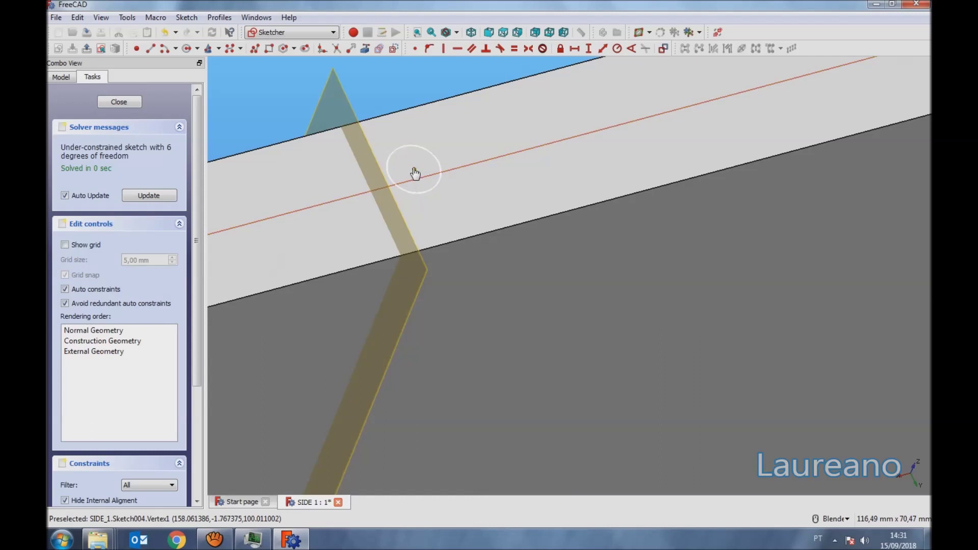
pyautogui.click(408, 181)
pyautogui.click(429, 48)
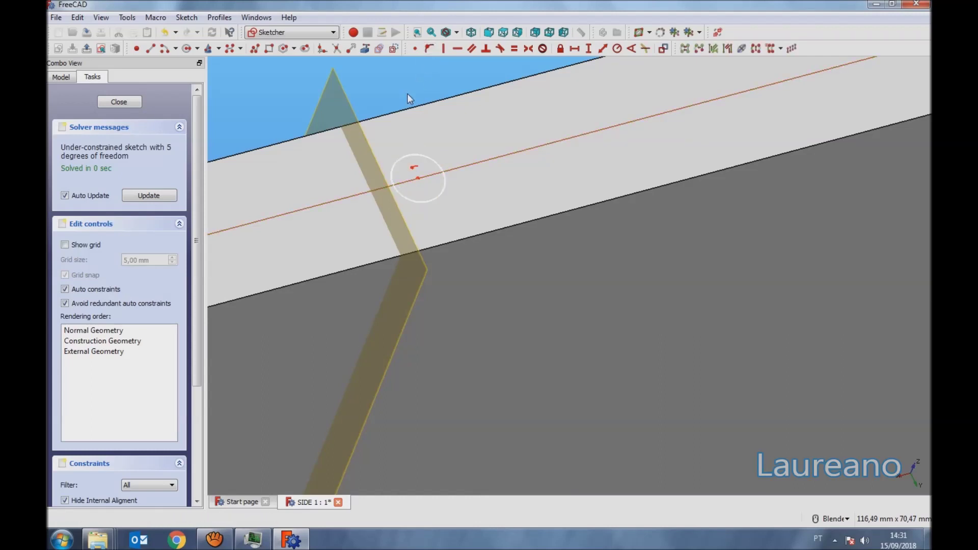
pyautogui.scroll(-3, 661, 176)
pyautogui.scroll(1, 726, 167)
pyautogui.scroll(3, 875, 78)
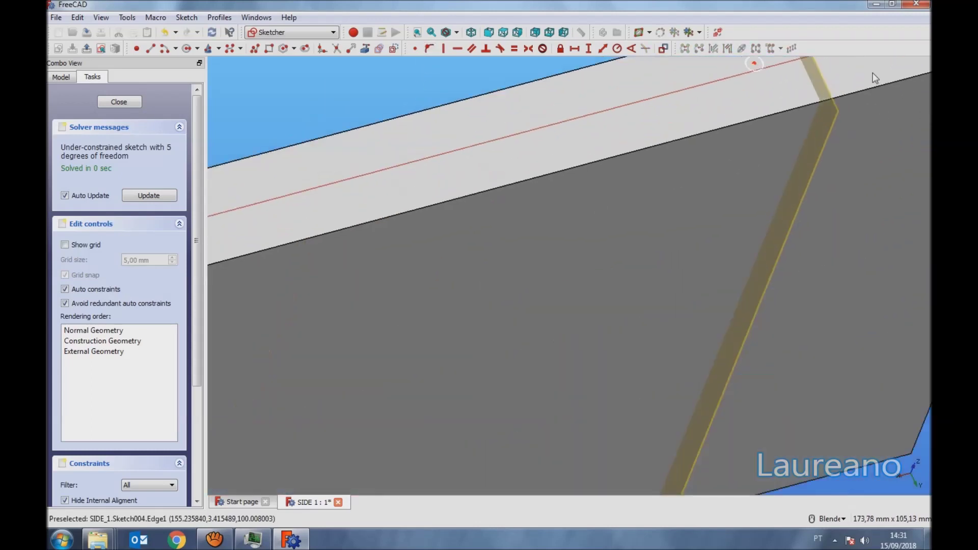
pyautogui.click(755, 63)
pyautogui.click(738, 75)
pyautogui.click(429, 48)
pyautogui.scroll(-5, 512, 200)
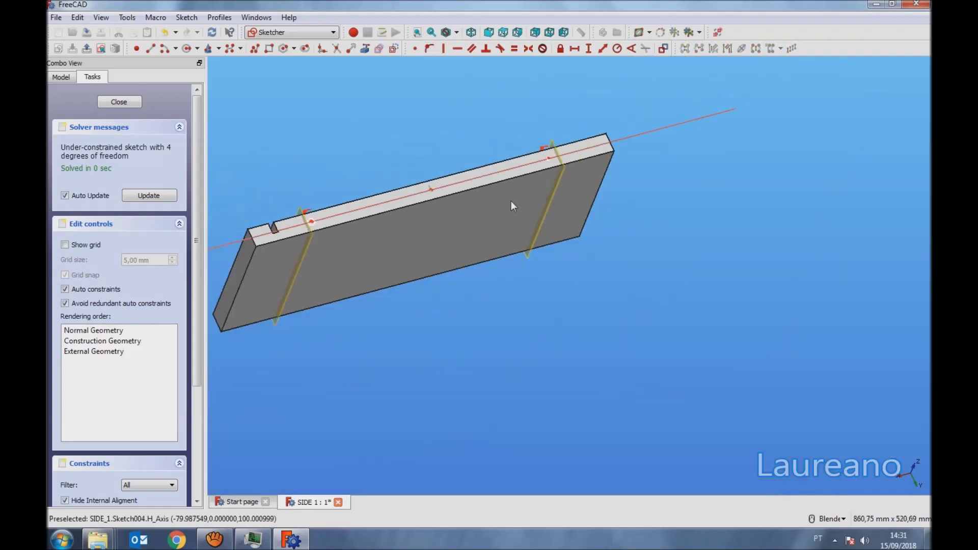
pyautogui.scroll(3, 306, 224)
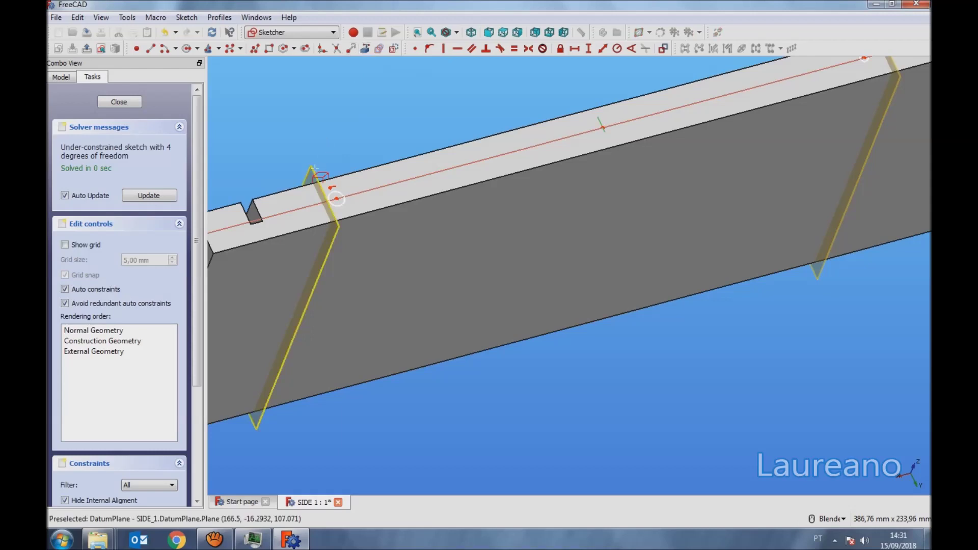
pyautogui.scroll(-5, 326, 194)
pyautogui.scroll(3, 657, 133)
pyautogui.scroll(2, 660, 128)
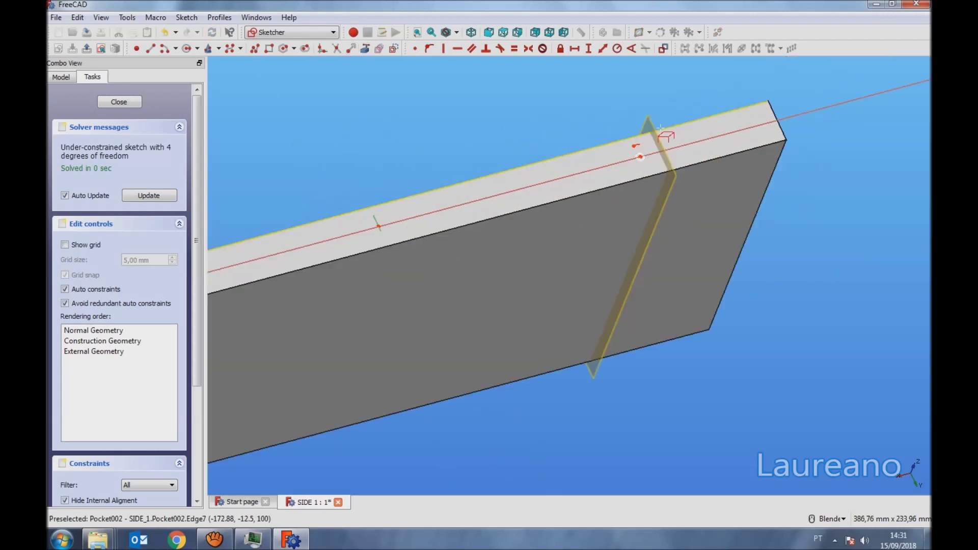
pyautogui.scroll(-2, 660, 127)
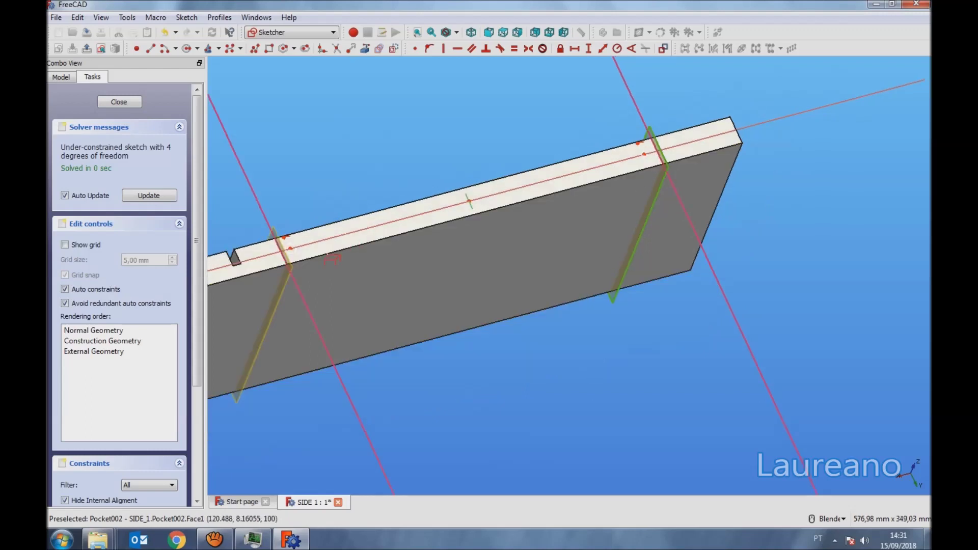
pyautogui.scroll(3, 316, 259)
pyautogui.scroll(2, 306, 255)
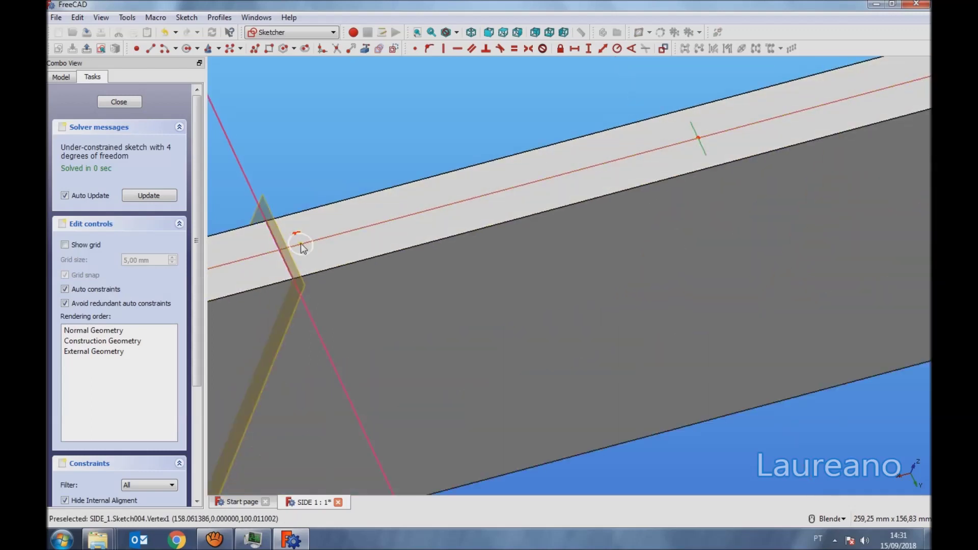
# - Fix the left and right circle centres onto their respective datum planes
pyautogui.click(301, 244)
pyautogui.click(252, 194)
pyautogui.click(428, 50)
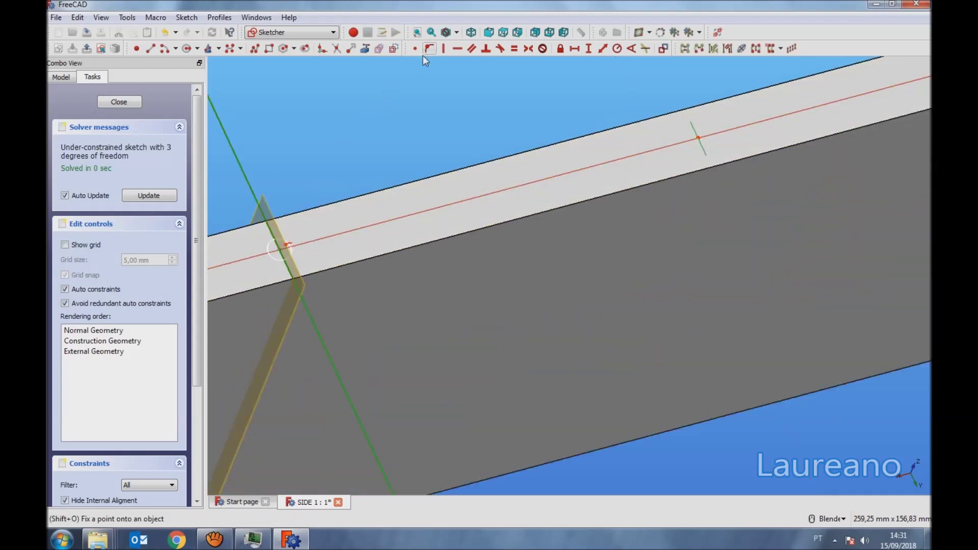
pyautogui.scroll(-4, 550, 182)
pyautogui.scroll(4, 692, 115)
pyautogui.click(648, 120)
pyautogui.click(723, 211)
pyautogui.click(430, 49)
pyautogui.scroll(-3, 615, 140)
pyautogui.scroll(5, 265, 251)
# - Make the two hole circles equal in size
pyautogui.click(282, 221)
pyautogui.scroll(-5, 282, 222)
pyautogui.scroll(3, 649, 139)
pyautogui.scroll(2, 649, 139)
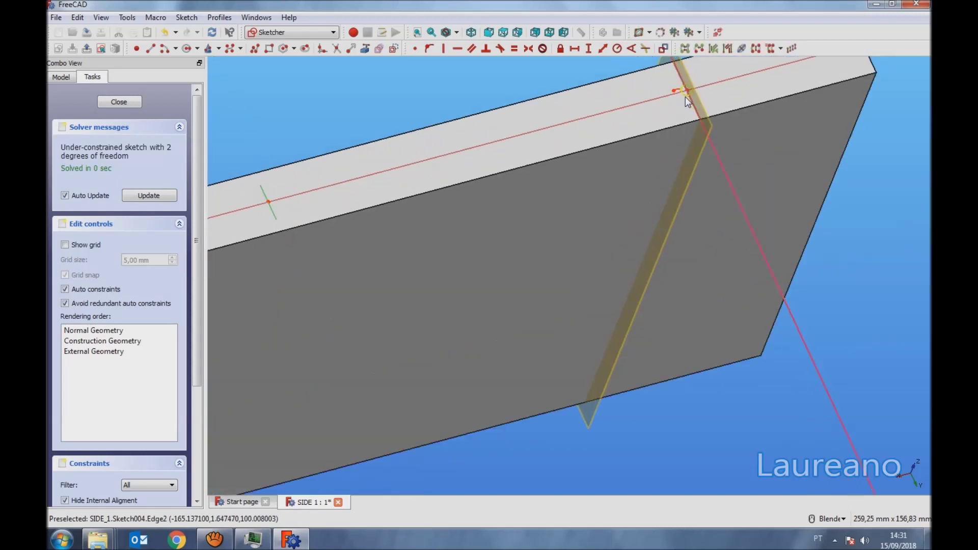
pyautogui.scroll(-2, 685, 97)
pyautogui.click(514, 48)
pyautogui.scroll(-2, 618, 175)
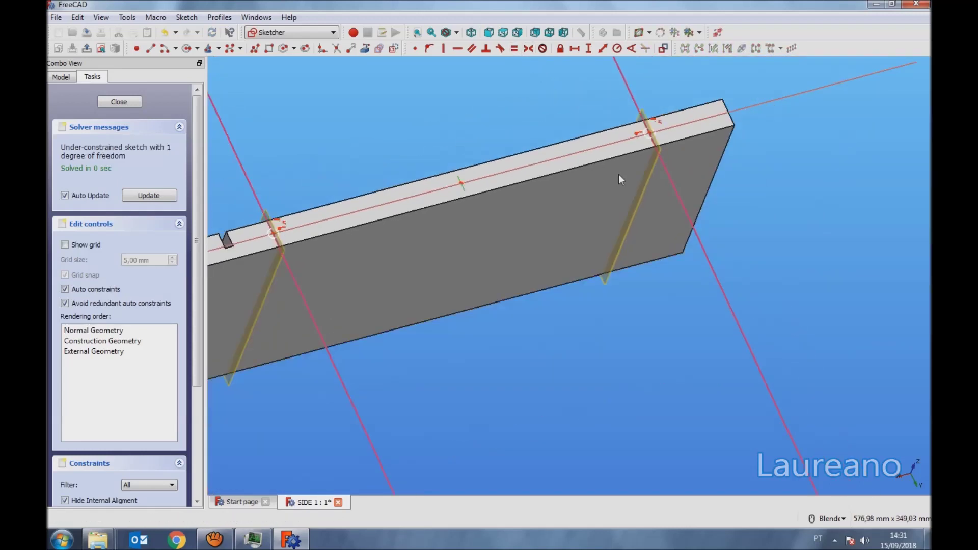
pyautogui.scroll(3, 249, 249)
# - Give the circle a 4 mm radius and close the fully constrained sketch
pyautogui.click(613, 48)
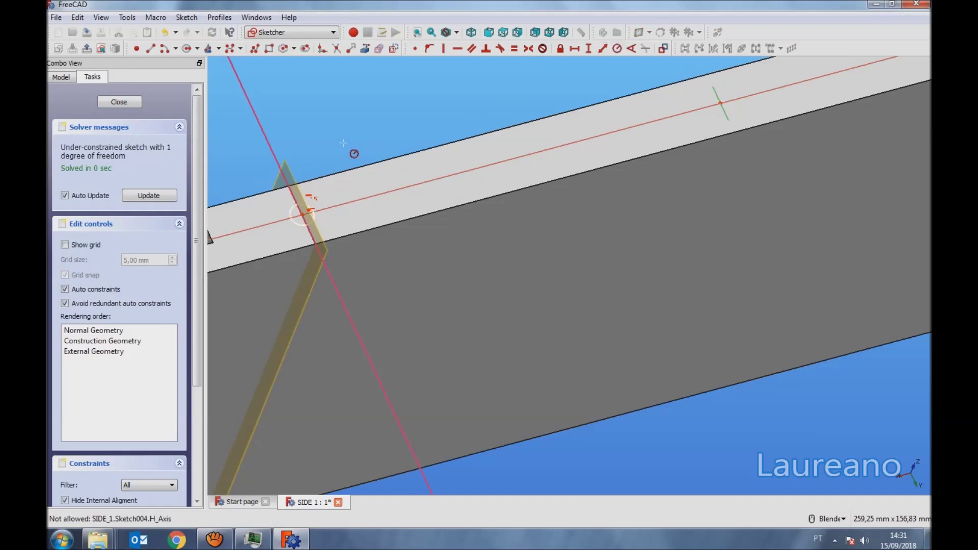
pyautogui.scroll(3, 304, 216)
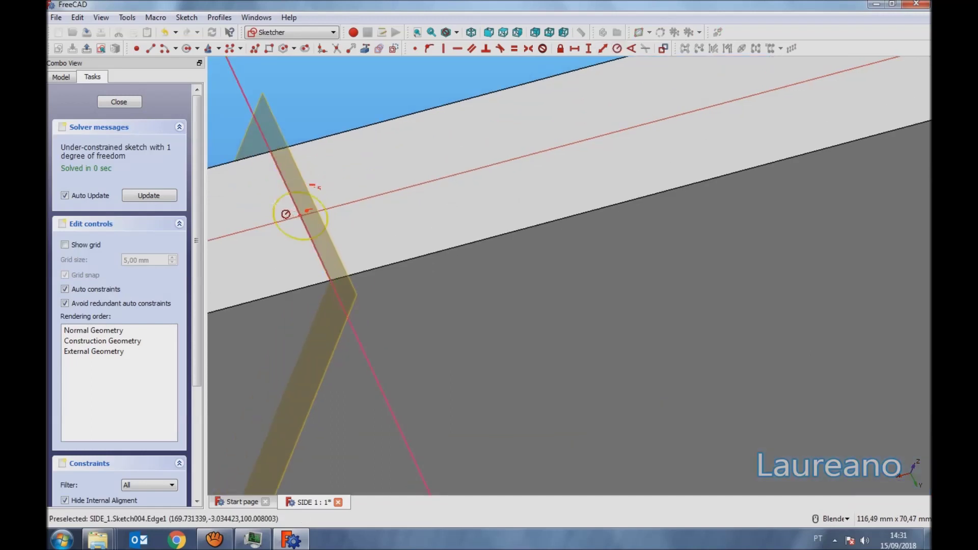
pyautogui.click(279, 200)
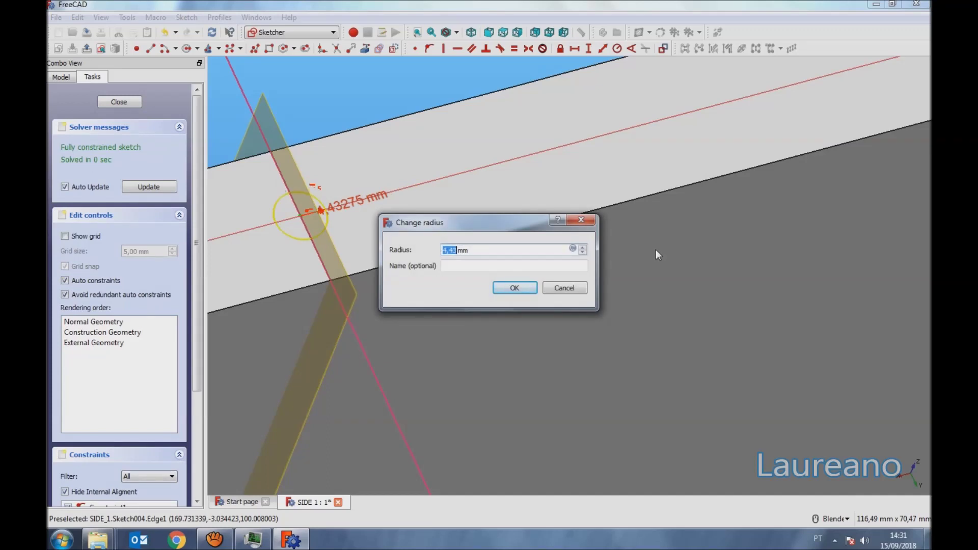
pyautogui.write('4')
pyautogui.press('Return')
pyautogui.scroll(-3, 480, 239)
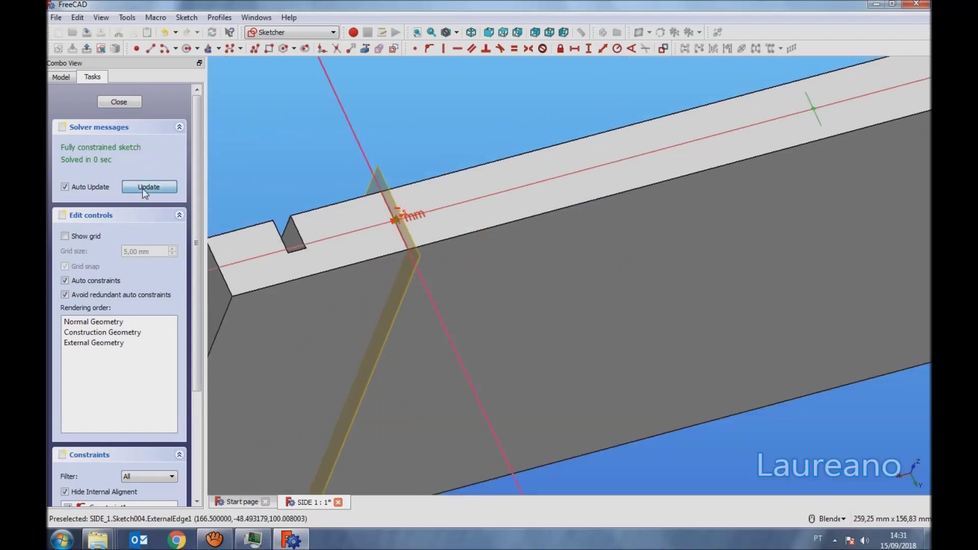
pyautogui.click(113, 103)
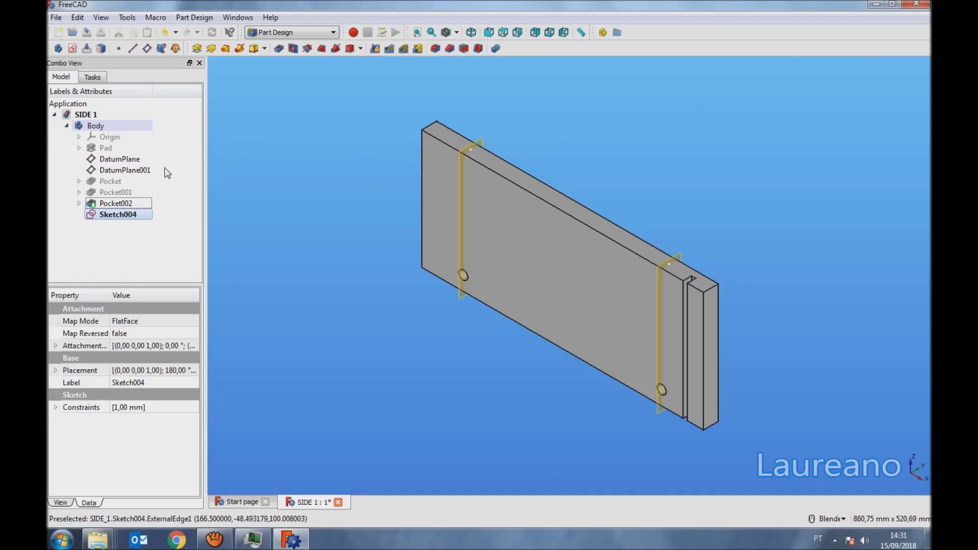
# - Pocket Sketch004's two circles into the board as Pocket003 and save SIDE 1
pyautogui.click(278, 49)
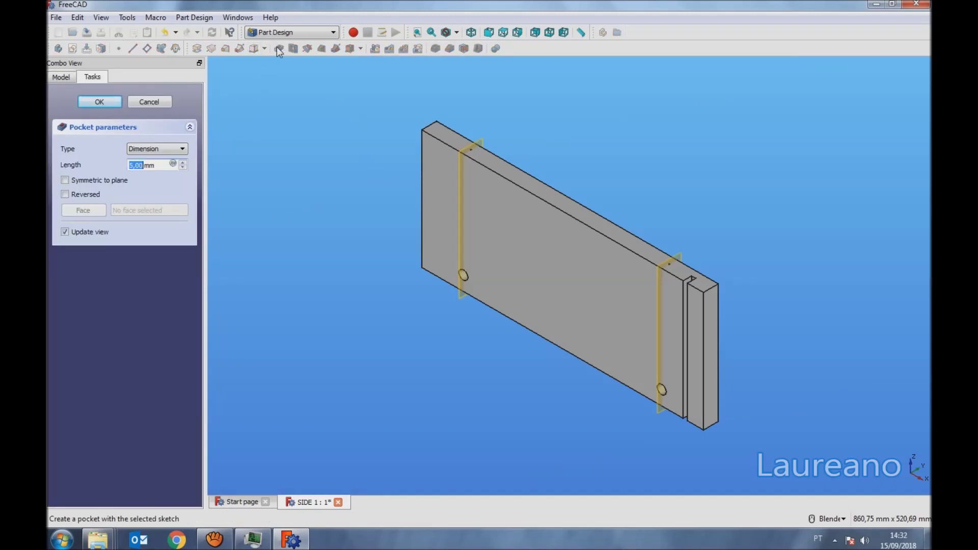
pyautogui.click(97, 102)
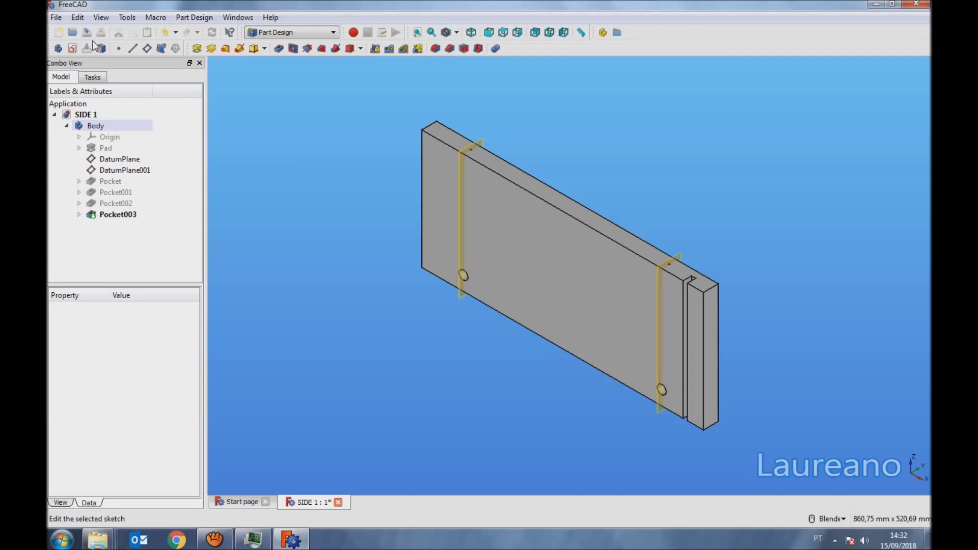
pyautogui.click(87, 32)
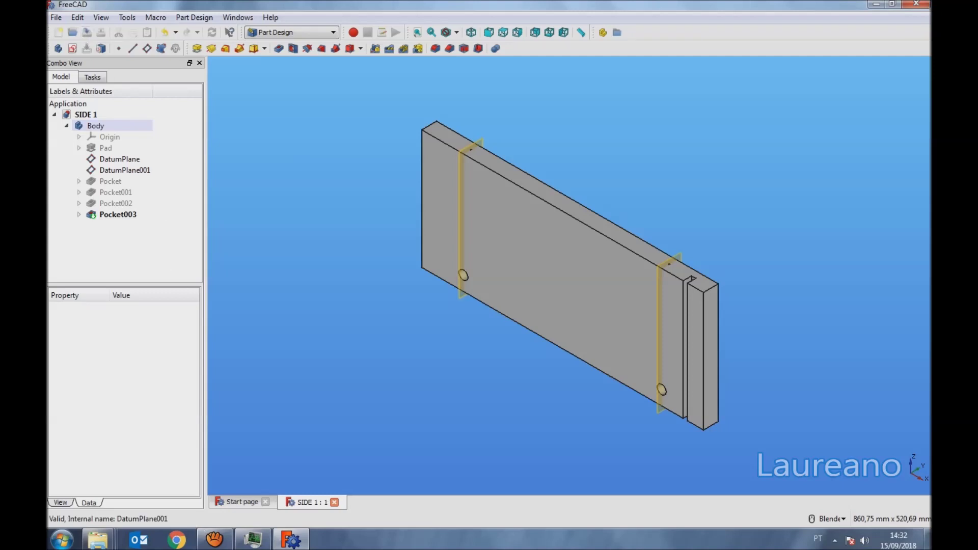
# - Use File > Save a Copy to save the board as 'SIDE 2' on the Desktop
pyautogui.click(55, 18)
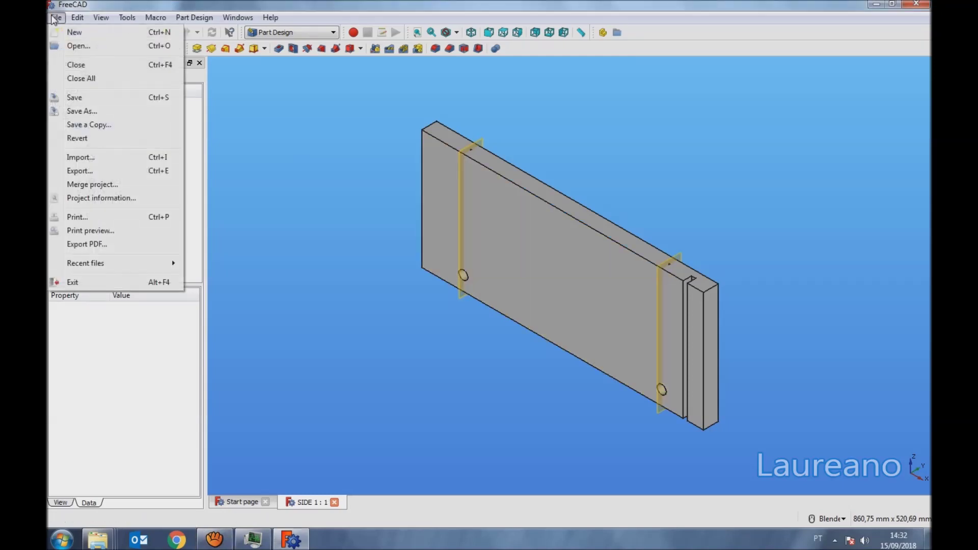
pyautogui.click(96, 124)
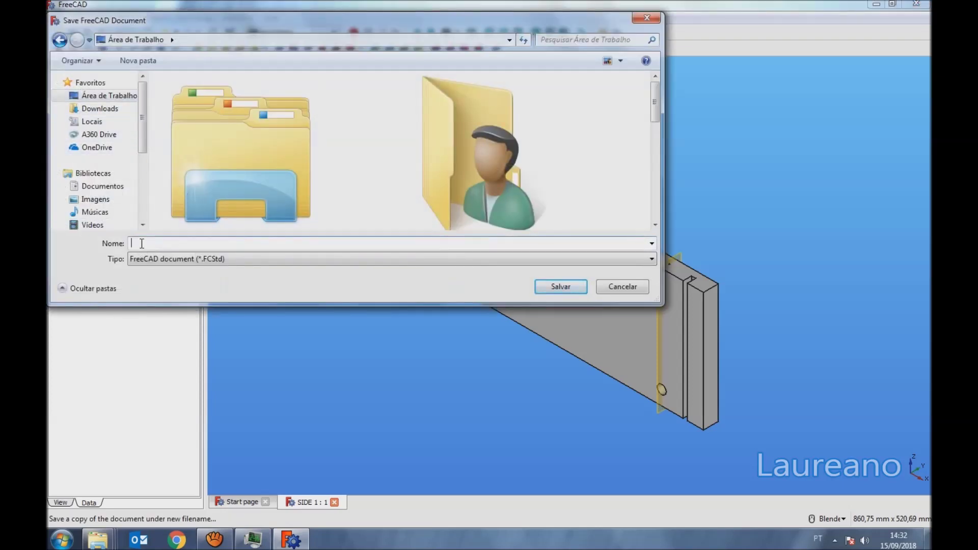
pyautogui.write('s')
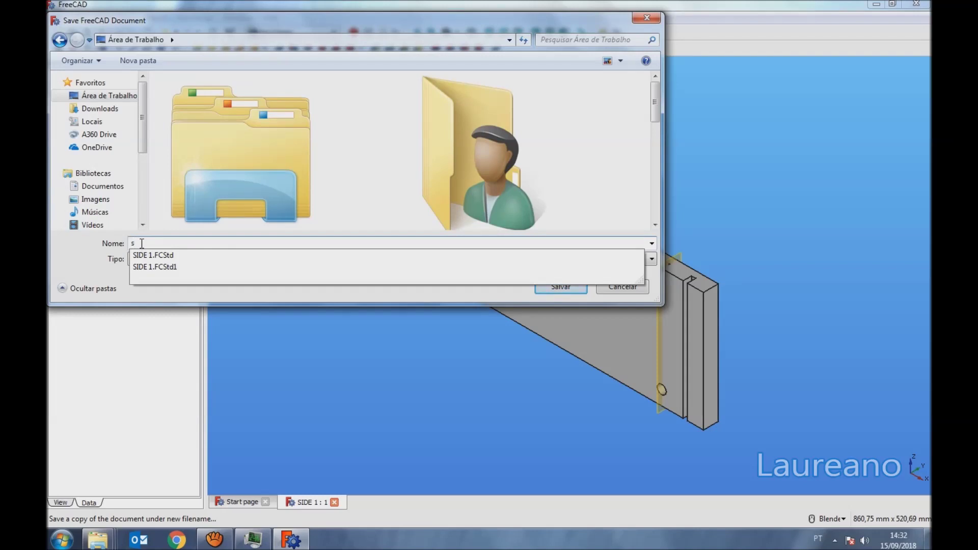
pyautogui.press('BackSpace')
pyautogui.write('SIDE')
pyautogui.write(' 2')
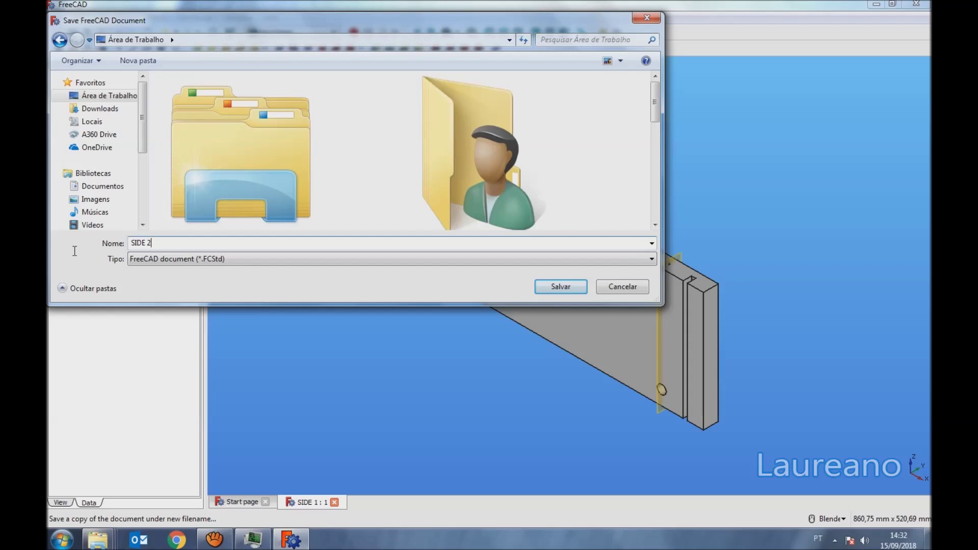
pyautogui.click(560, 286)
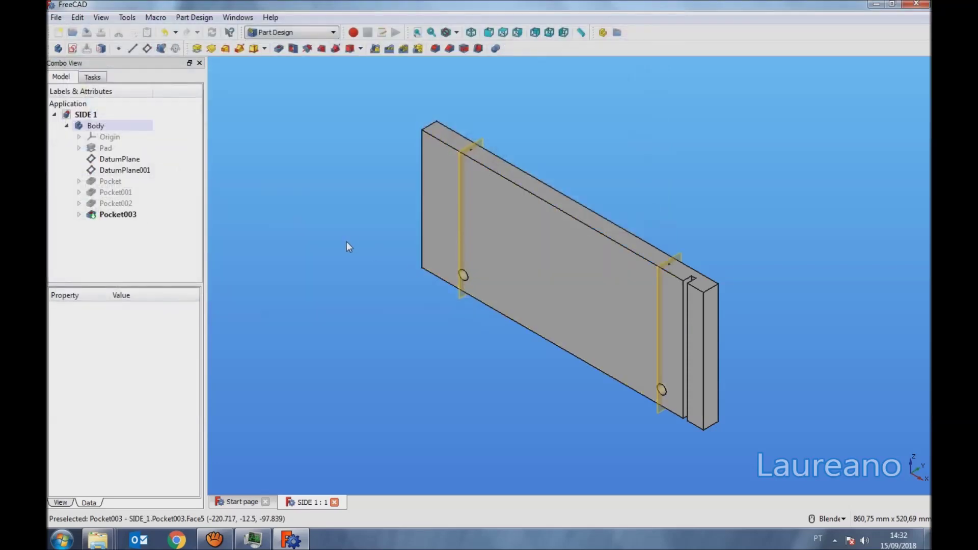
# - Close the SIDE 1 document and open SIDE 2.FCStd
pyautogui.click(334, 503)
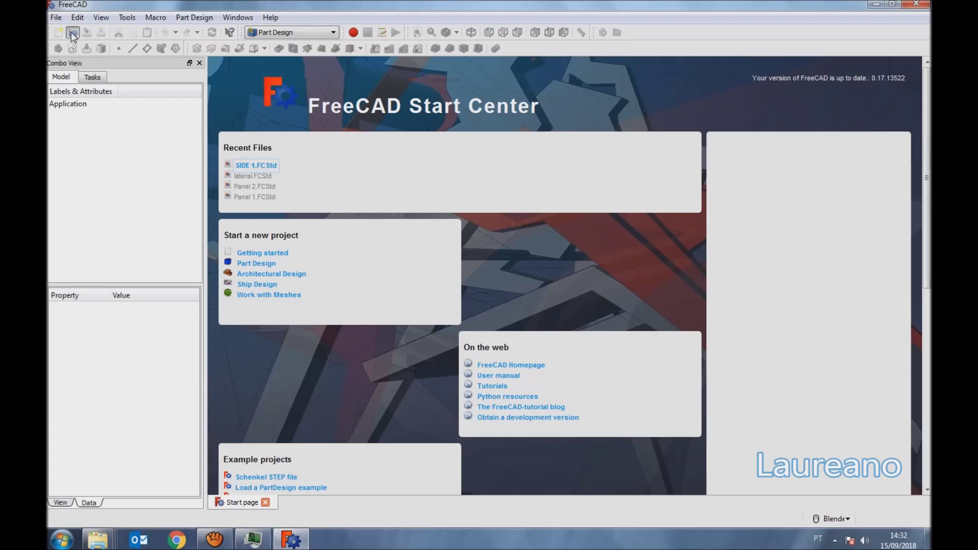
pyautogui.click(72, 32)
pyautogui.click(104, 96)
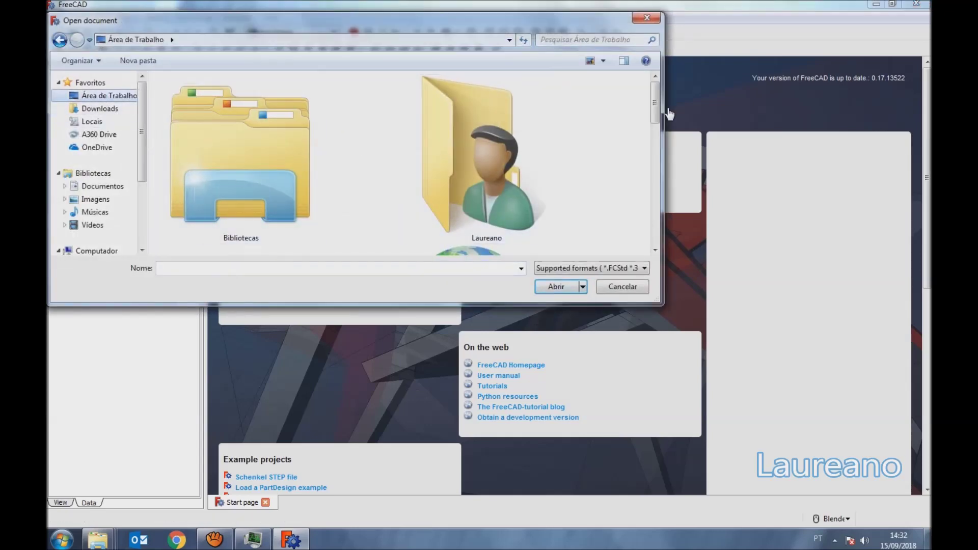
pyautogui.moveTo(656, 107); pyautogui.dragTo(657, 224)
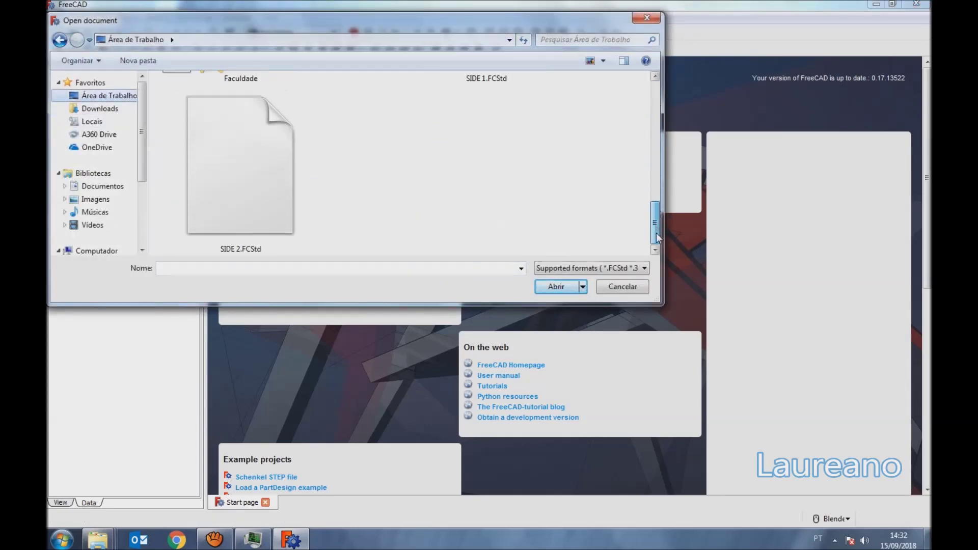
pyautogui.click(255, 210)
pyautogui.click(565, 288)
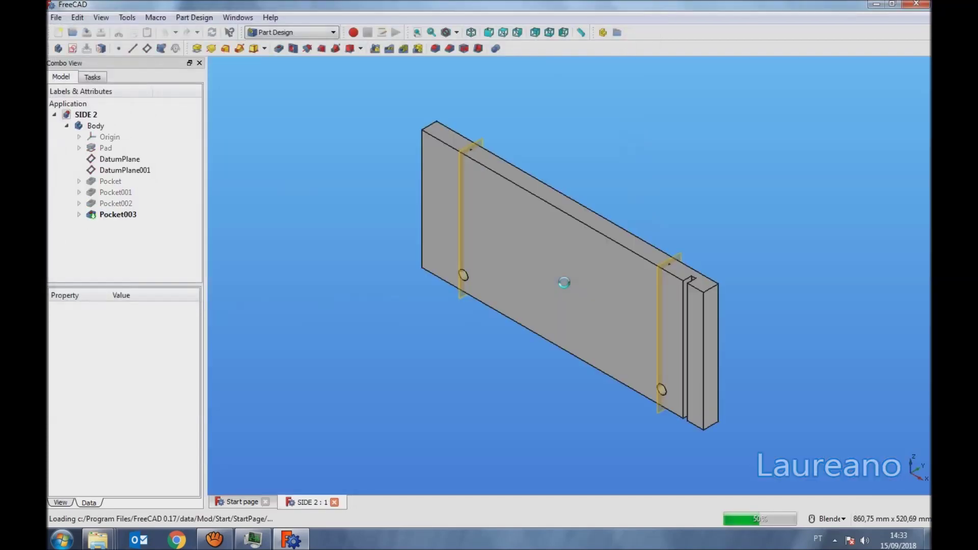
# - Expand Pocket002 and open the slot's Sketch003 for editing
pyautogui.click(112, 214)
pyautogui.click(78, 203)
pyautogui.click(119, 216)
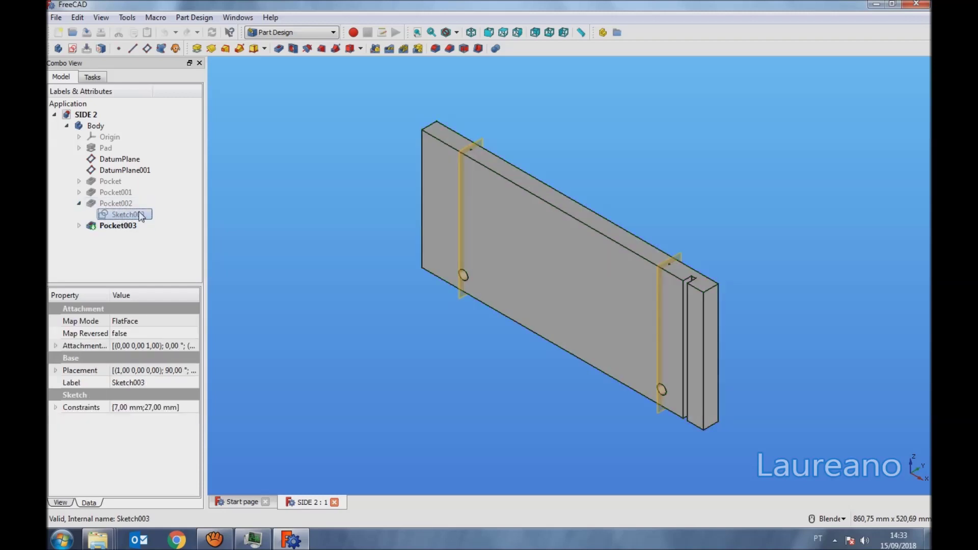
pyautogui.doubleClick(122, 216)
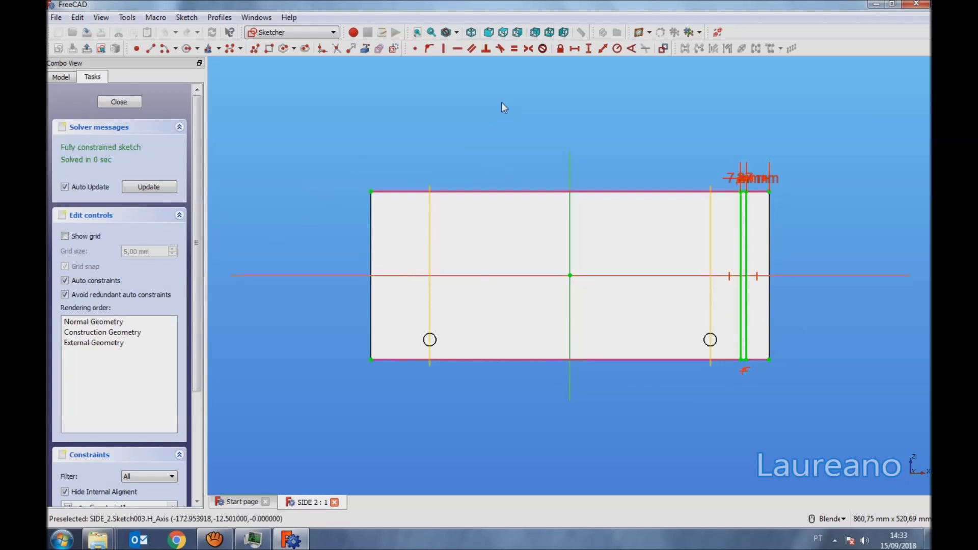
# - Delete the distance constraint tying the slot to the board's right end
pyautogui.click(365, 49)
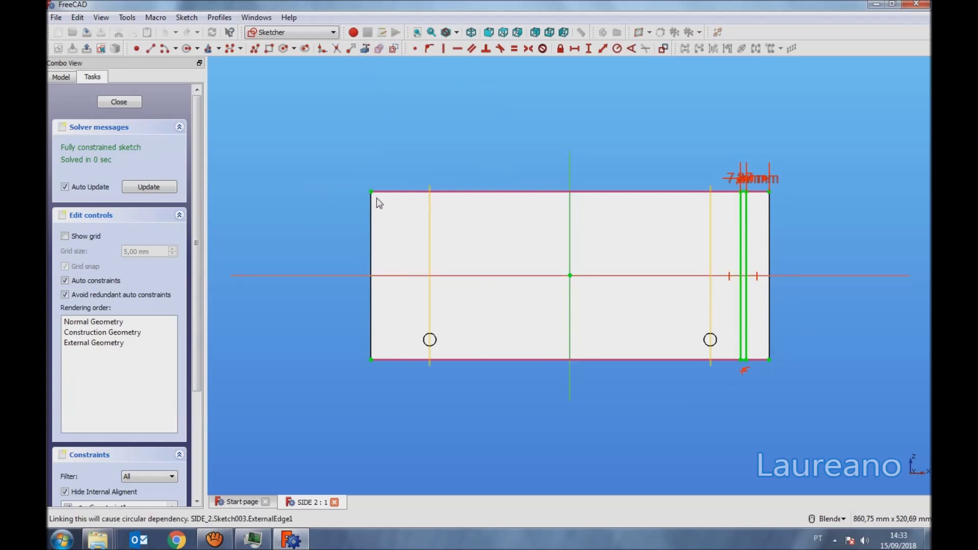
pyautogui.scroll(5, 704, 199)
pyautogui.scroll(-3, 718, 163)
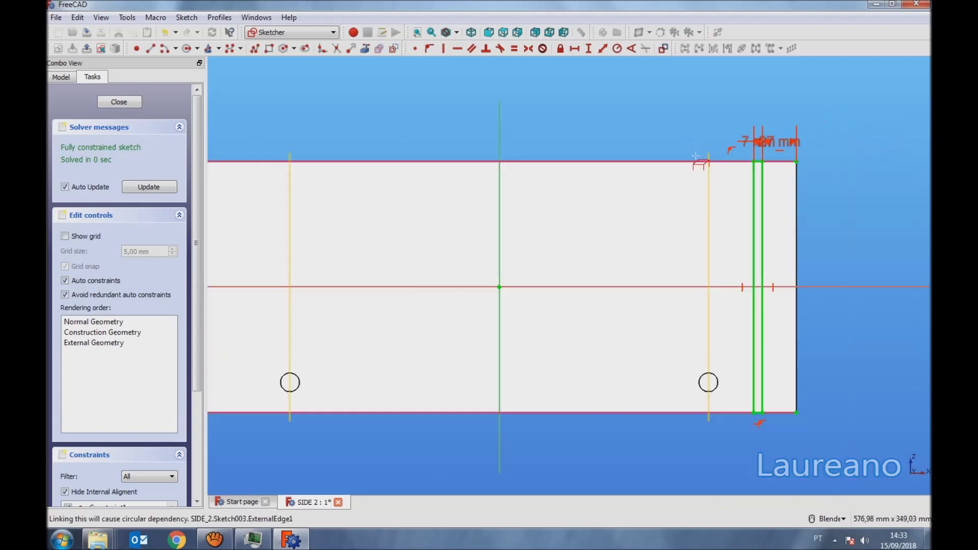
pyautogui.click(788, 144)
pyautogui.press('Delete')
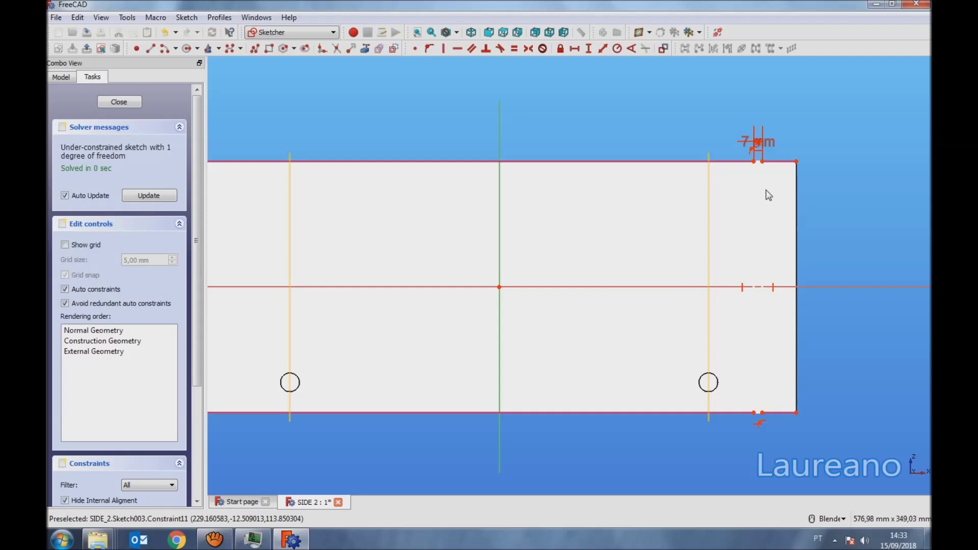
pyautogui.scroll(-2, 754, 163)
pyautogui.scroll(2, 467, 168)
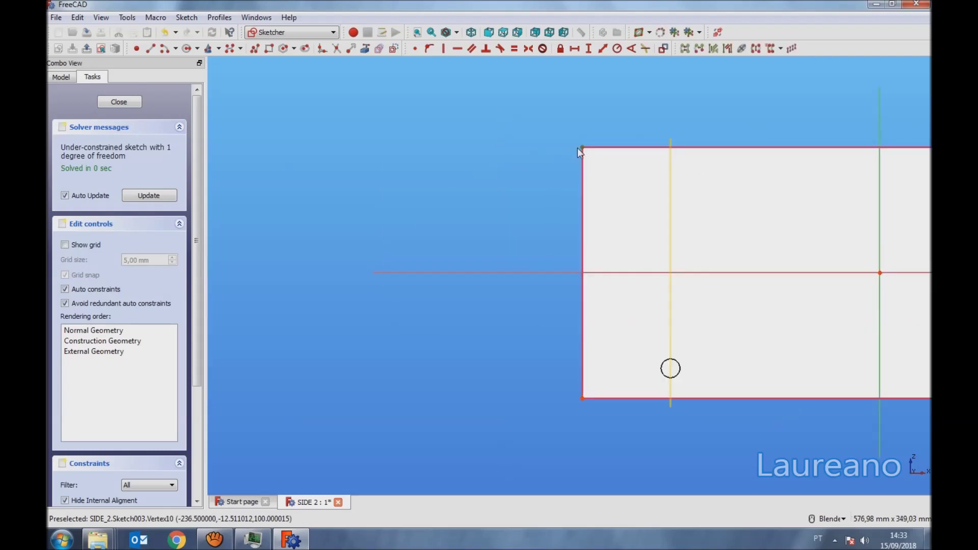
# - Add a 27 mm horizontal distance from the left corner and close Sketch003
pyautogui.click(574, 49)
pyautogui.write('27')
pyautogui.press('Return')
pyautogui.scroll(-4, 466, 243)
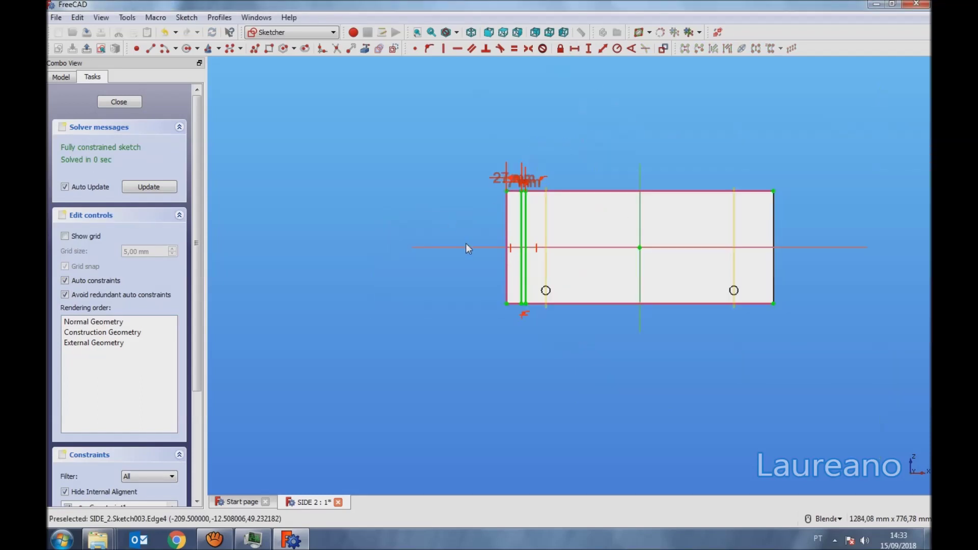
pyautogui.scroll(2, 557, 237)
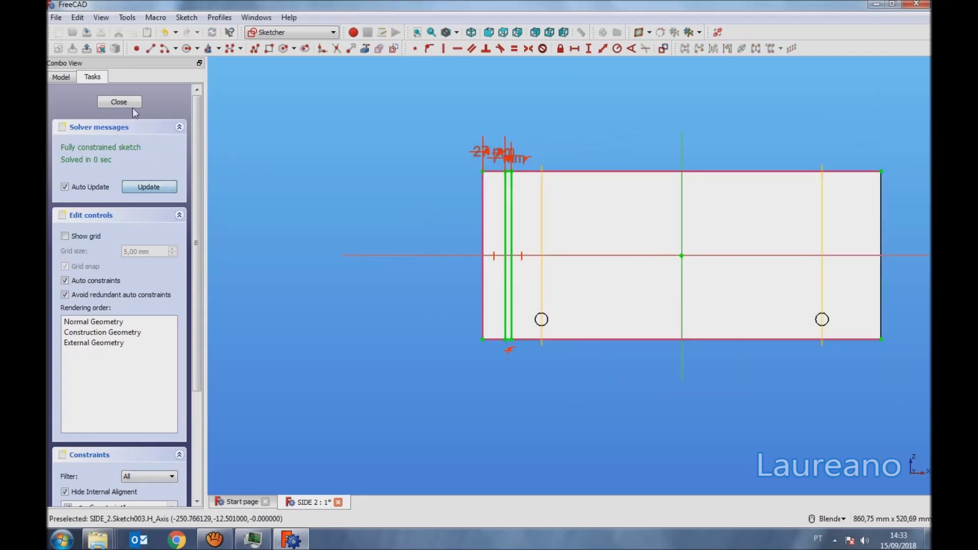
pyautogui.click(119, 101)
pyautogui.click(655, 175)
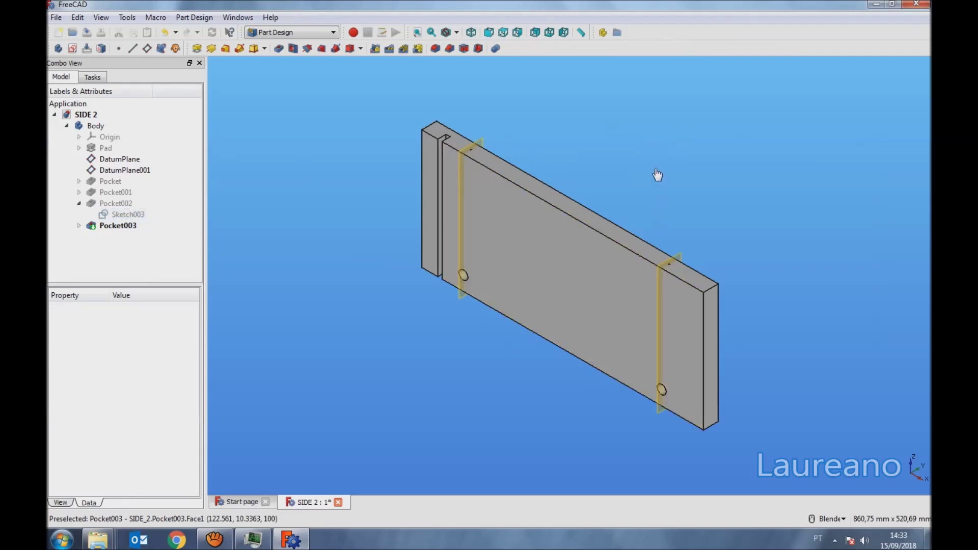
# - Save SIDE 2 and open SIDE 1.FCStd as a second document
pyautogui.click(86, 32)
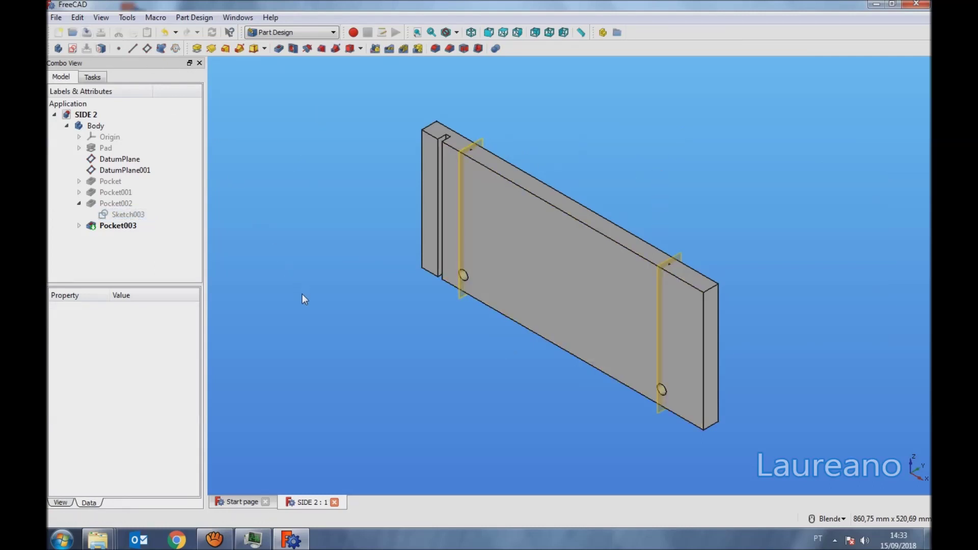
pyautogui.click(72, 32)
pyautogui.moveTo(656, 96); pyautogui.dragTo(656, 209)
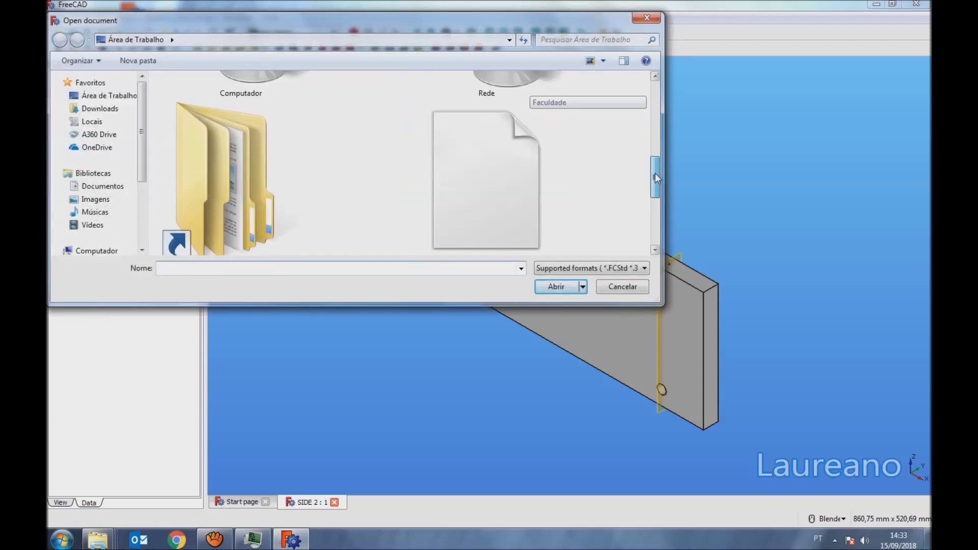
pyautogui.click(486, 102)
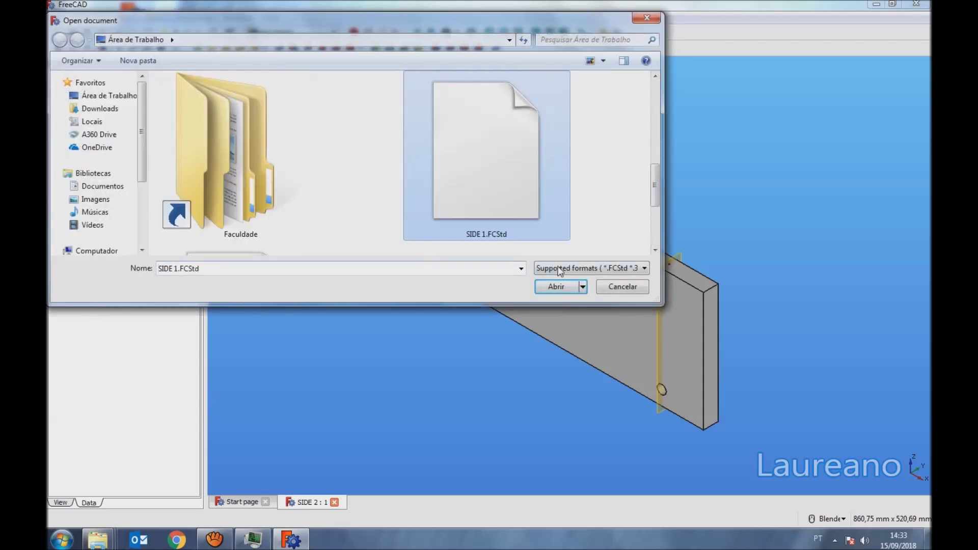
pyautogui.click(558, 286)
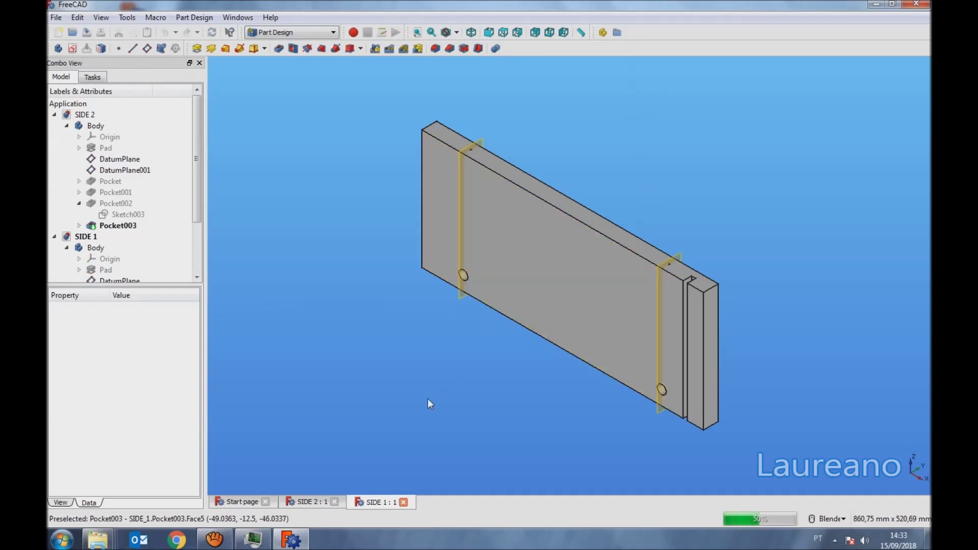
# - Switch between the SIDE 2 and SIDE 1 documents, ending on SIDE 1
pyautogui.click(308, 502)
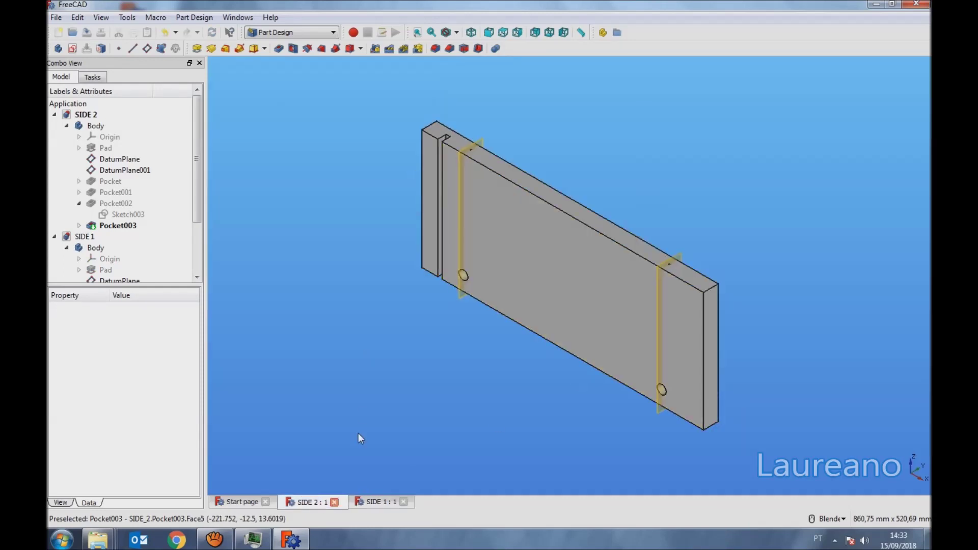
pyautogui.hotkey('ctrl', 'Tab')
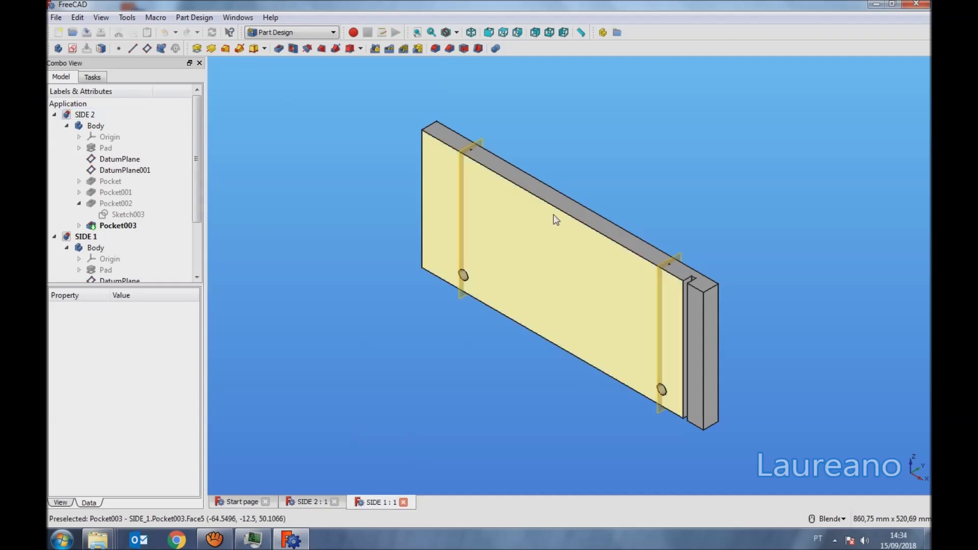
pyautogui.click(56, 18)
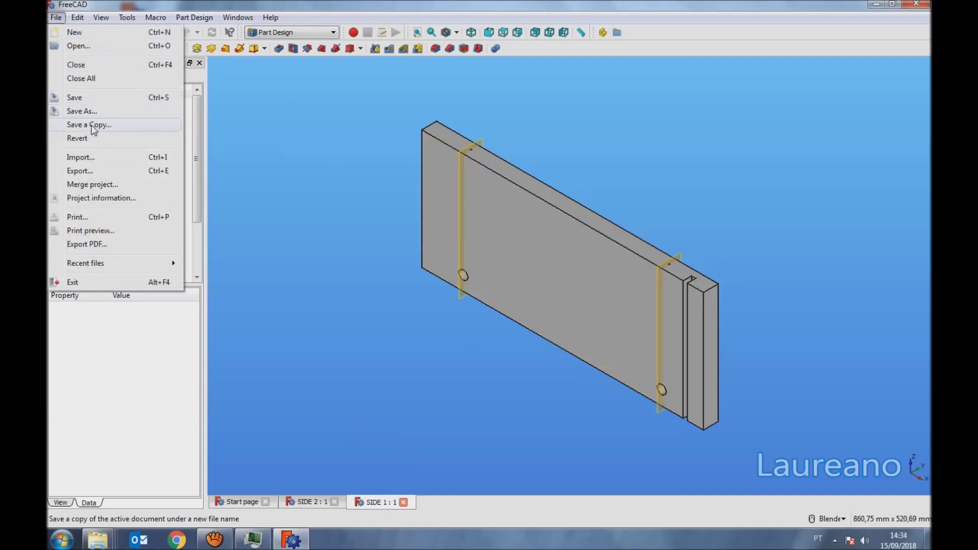
# - Save a copy of SIDE 1 under the name CENTER
pyautogui.click(92, 126)
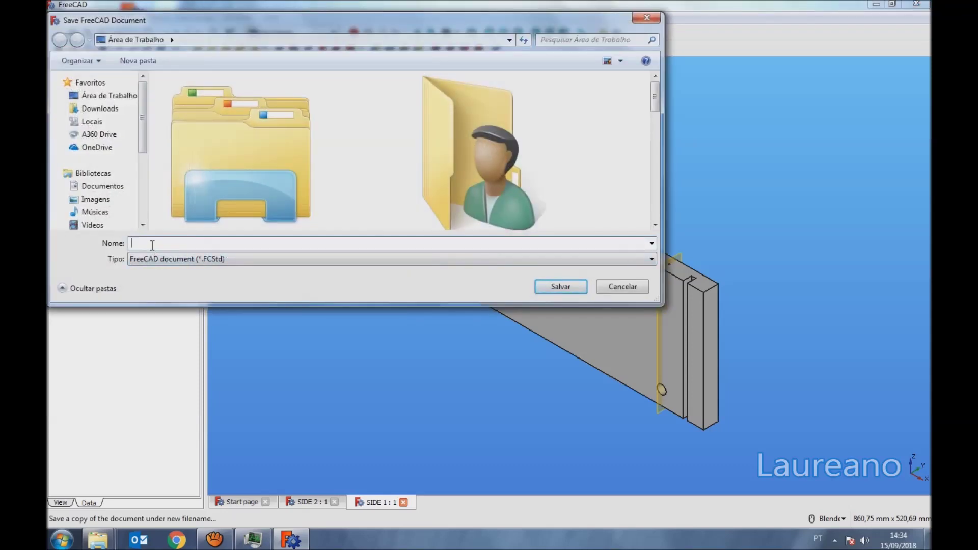
pyautogui.write('CENTER')
pyautogui.click(560, 286)
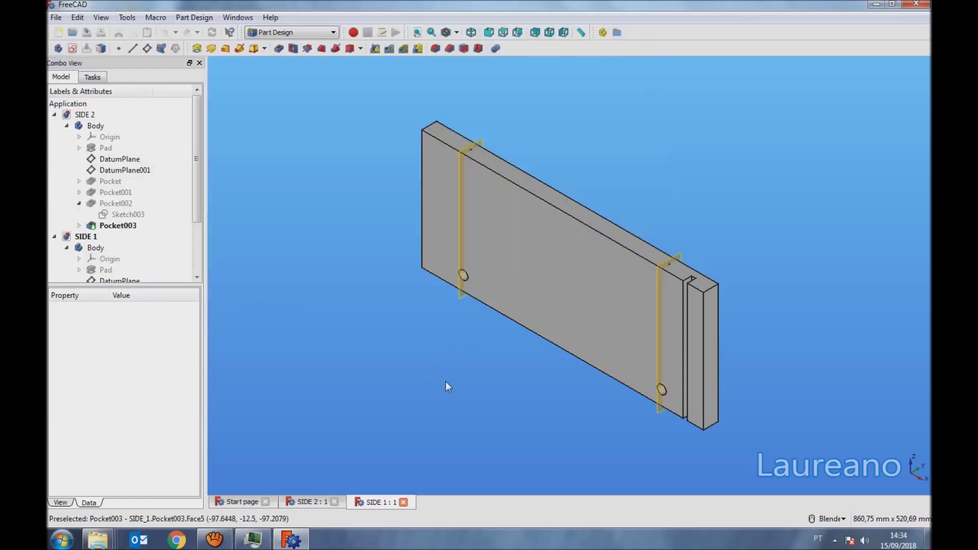
# - Open CENTER.FCStd as a third document
pyautogui.click(73, 32)
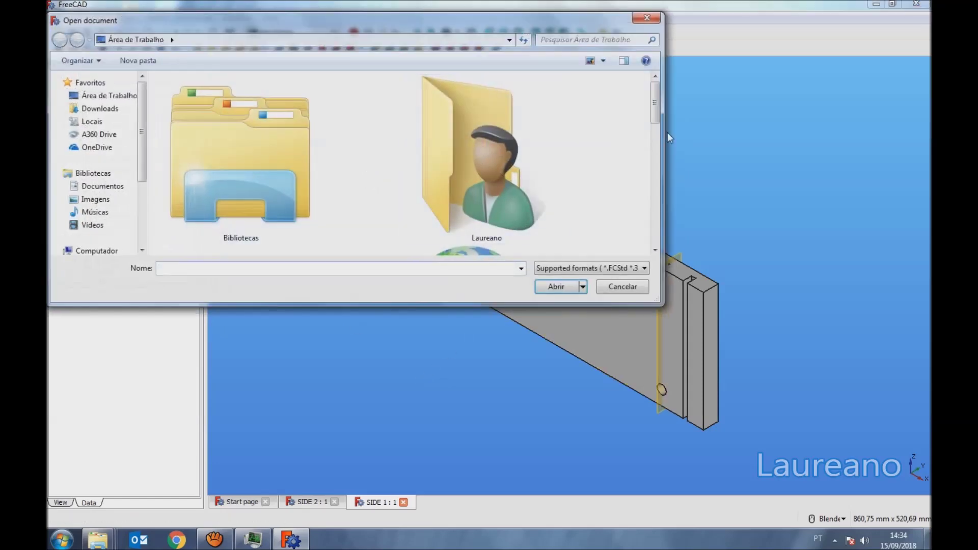
pyautogui.moveTo(655, 107)
pyautogui.mouseDown()
pyautogui.moveTo(656, 220)
pyautogui.moveTo(655, 205)
pyautogui.mouseUp()
pyautogui.click(251, 94)
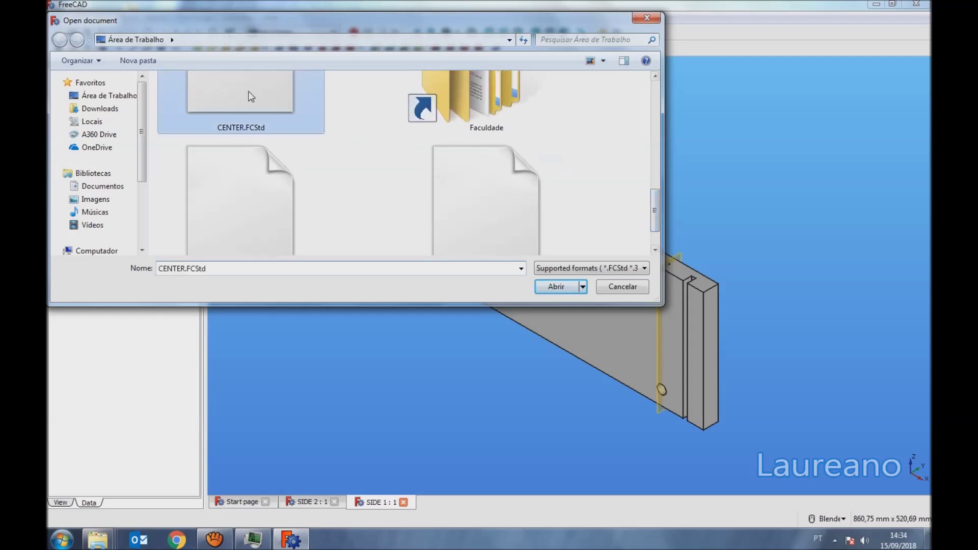
pyautogui.click(545, 288)
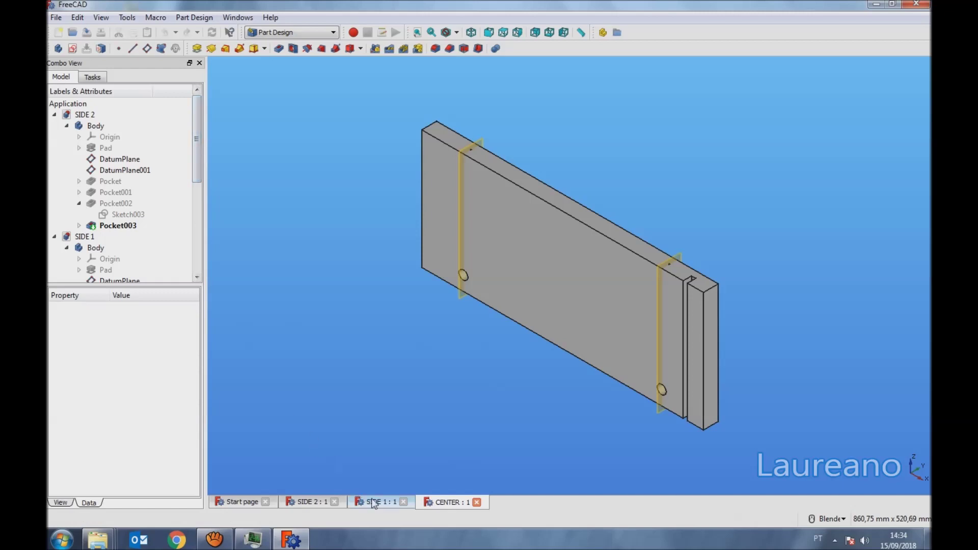
# - Close the SIDE 1 and SIDE 2 documents and check CENTER's Pocket002 slot sketch
pyautogui.click(403, 501)
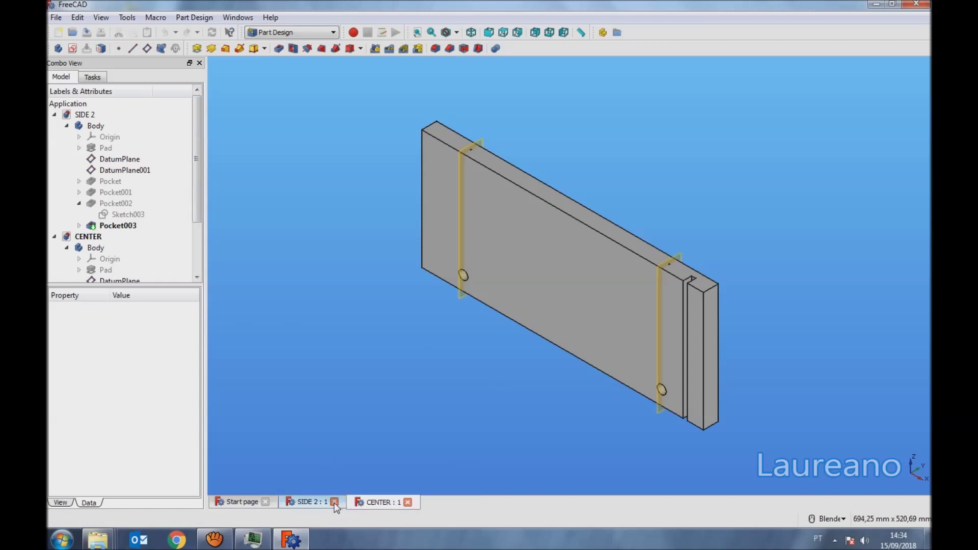
pyautogui.click(334, 501)
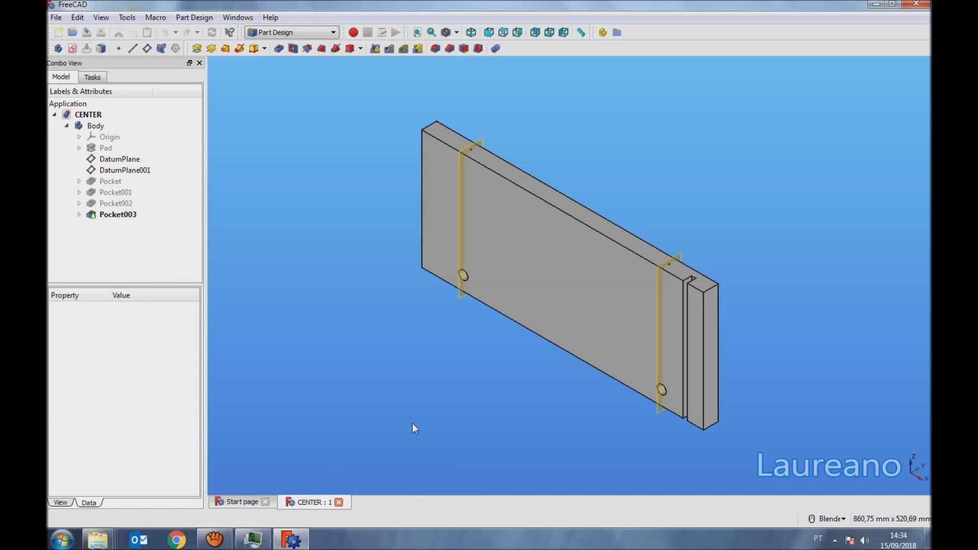
pyautogui.click(115, 203)
pyautogui.click(79, 203)
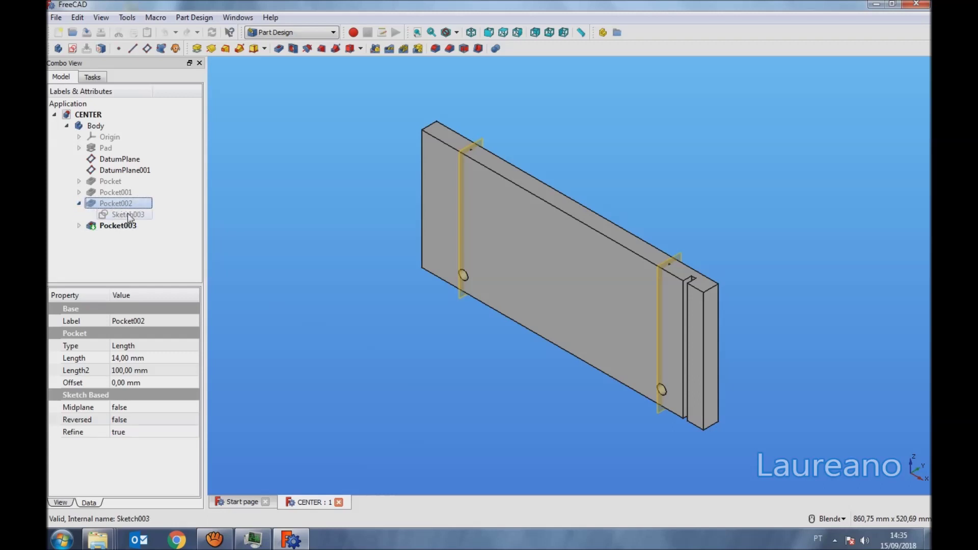
pyautogui.doubleClick(119, 215)
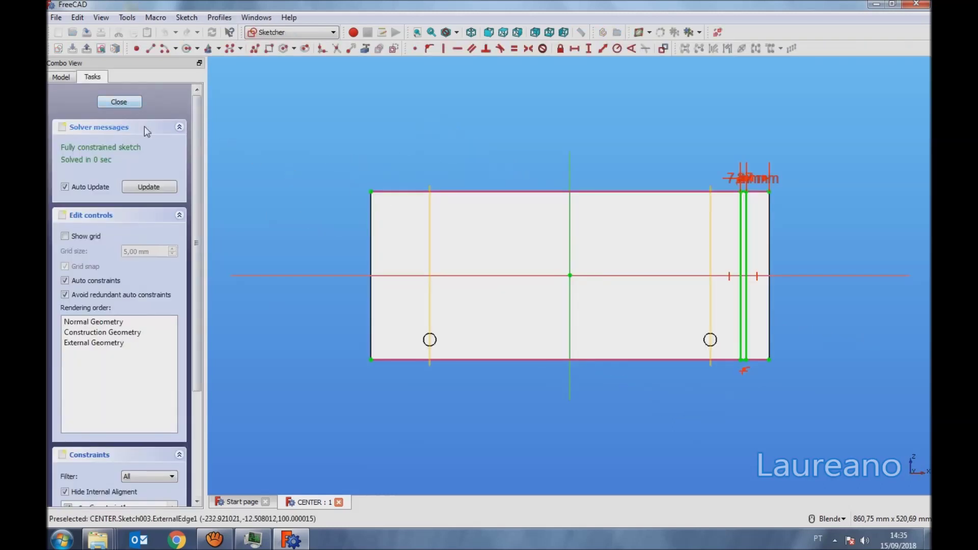
pyautogui.click(124, 102)
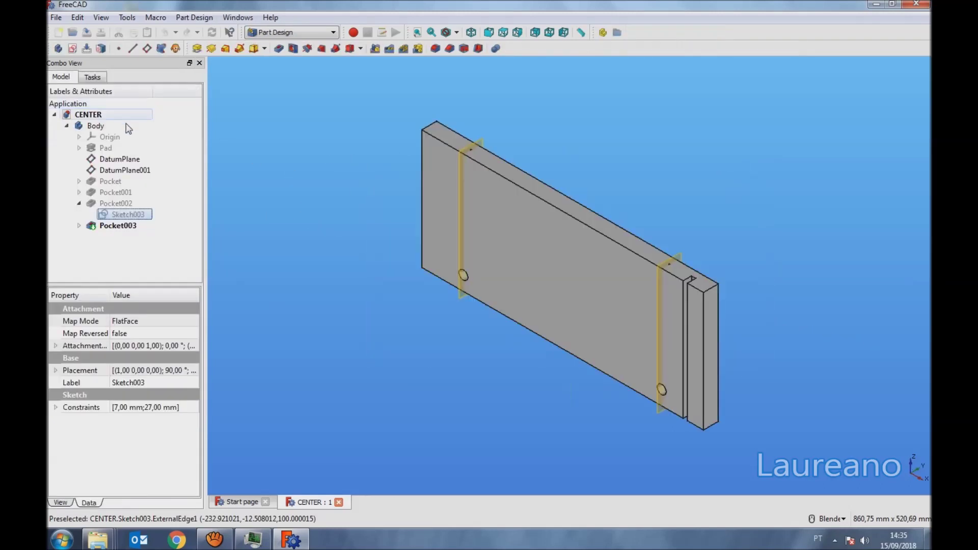
pyautogui.click(283, 233)
# - Delete Pocket002 and the leftover Sketch003, then save CENTER
pyautogui.click(120, 204)
pyautogui.press('Delete')
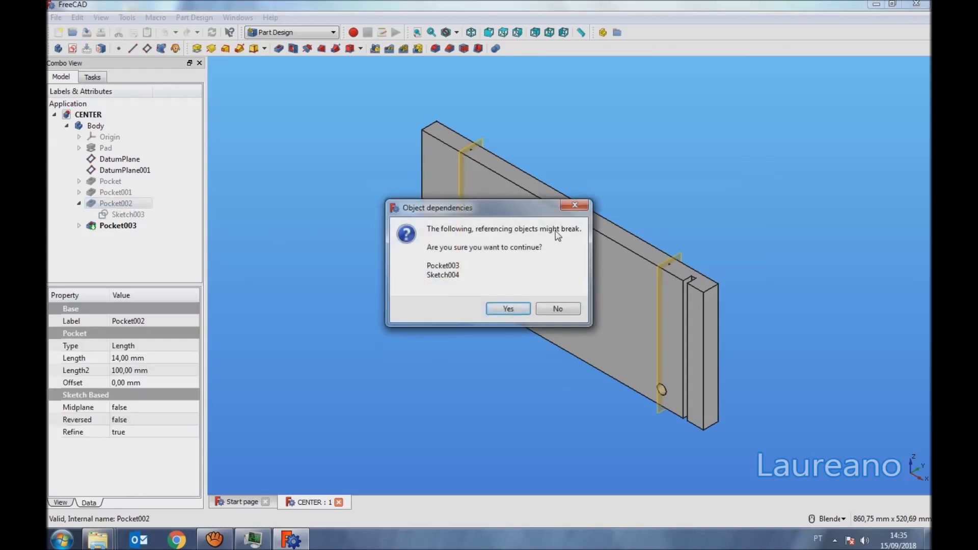
pyautogui.click(507, 308)
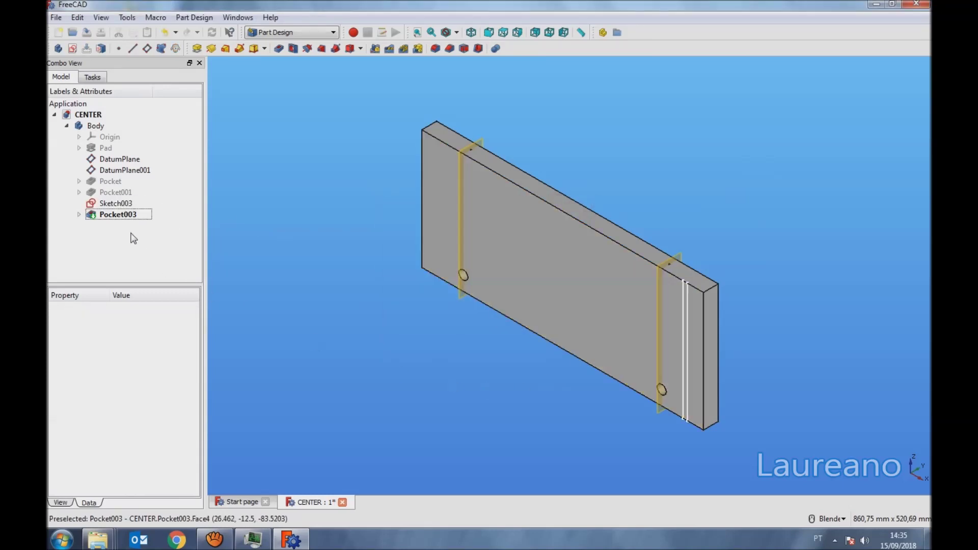
pyautogui.click(111, 206)
pyautogui.press('Delete')
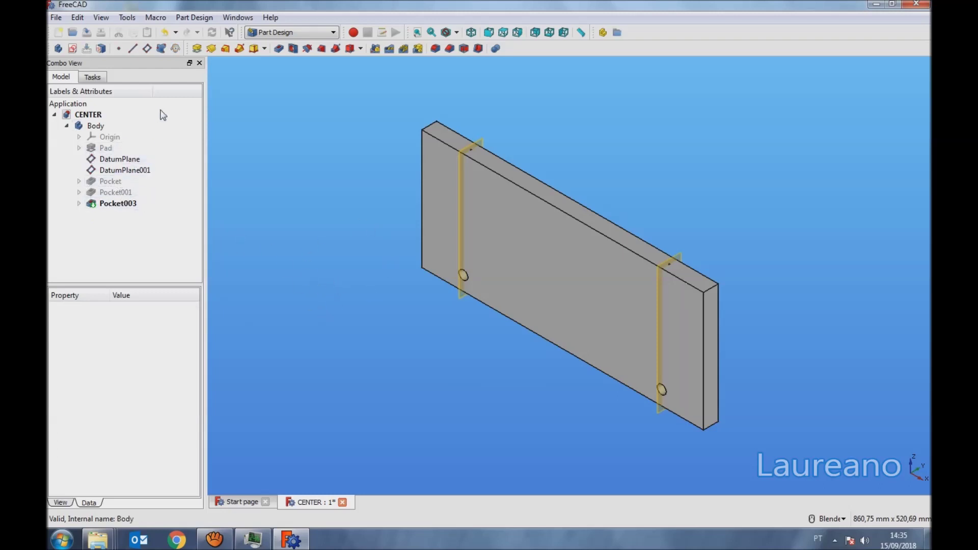
pyautogui.click(87, 33)
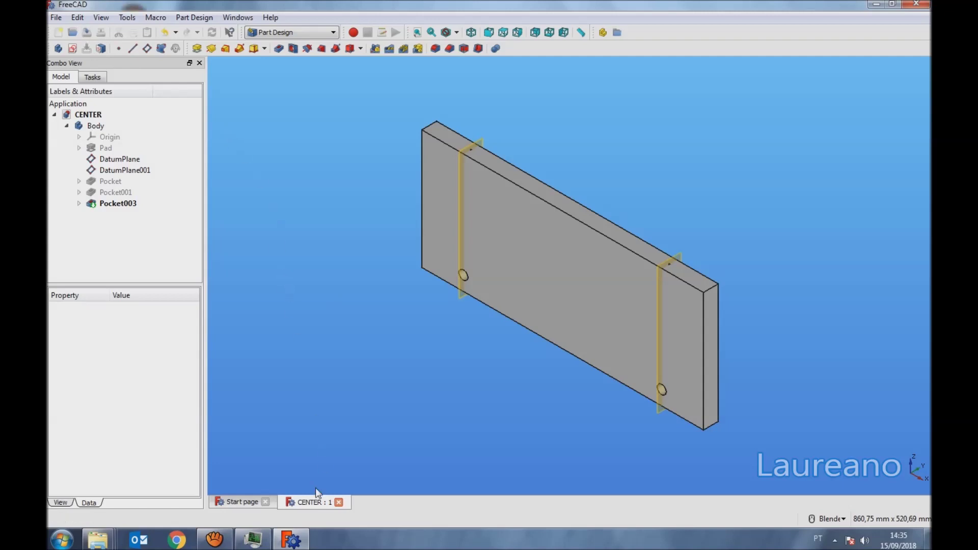
# - Change the Pad sketch's 473 mm width dimension to 440 mm and close it
pyautogui.click(79, 148)
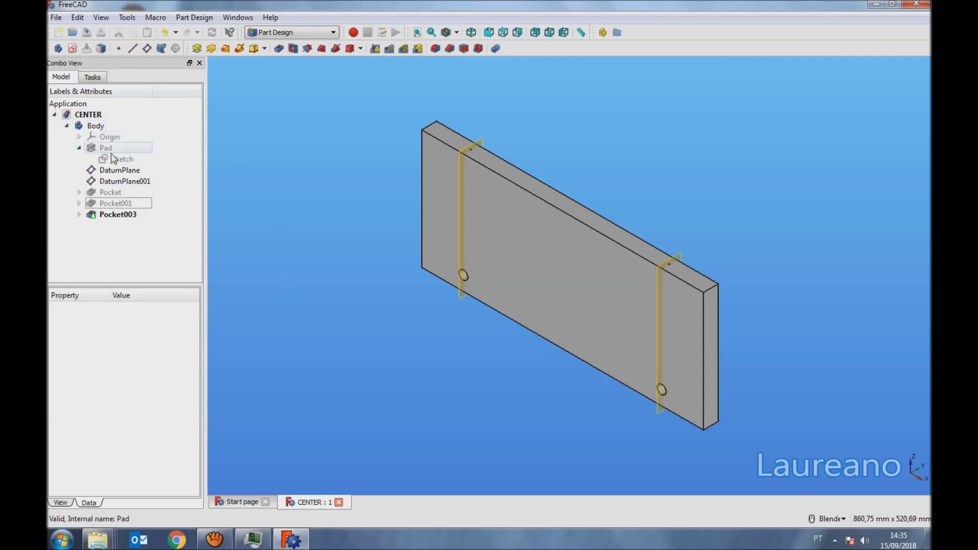
pyautogui.doubleClick(117, 161)
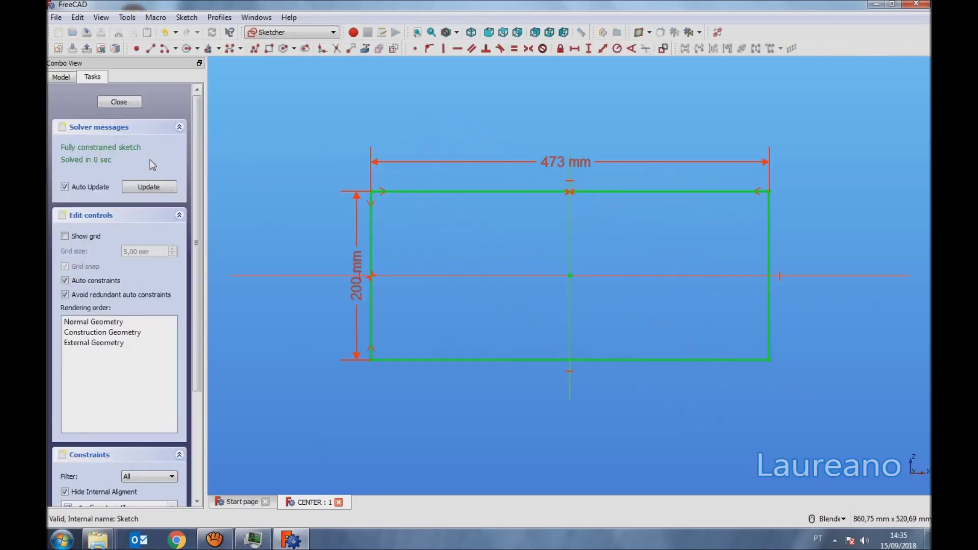
pyautogui.doubleClick(556, 165)
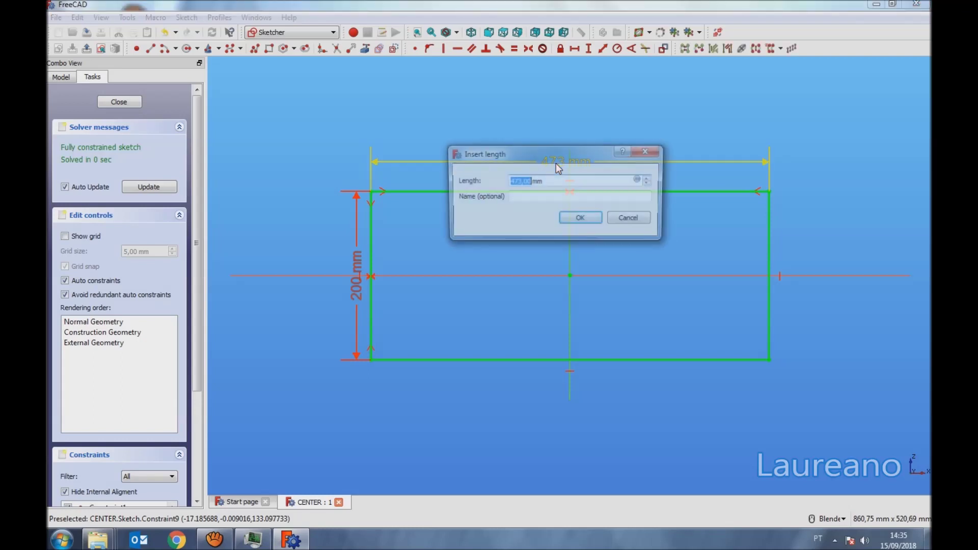
pyautogui.press('Return')
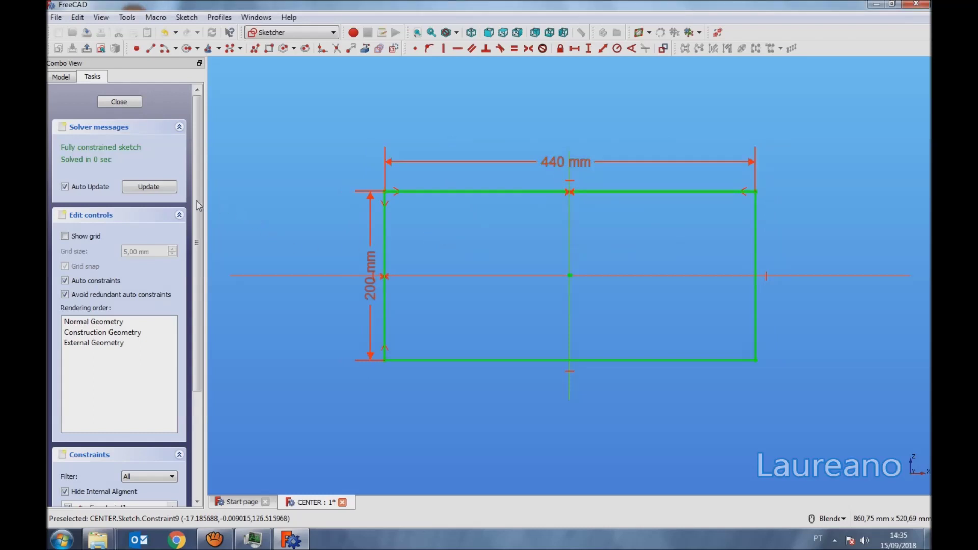
pyautogui.click(119, 103)
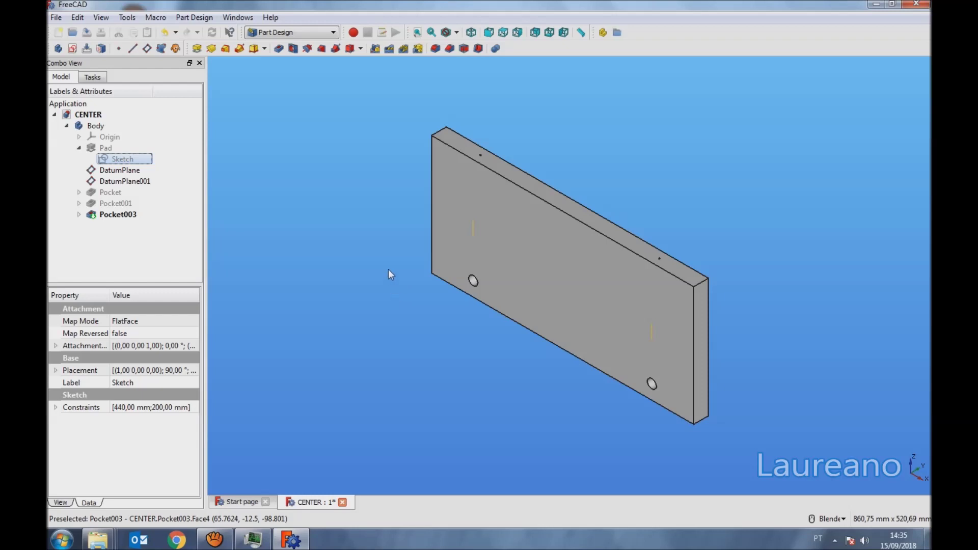
# - Reduce DatumPlane's Z offset by 35 mm and save the CENTER document
pyautogui.click(119, 173)
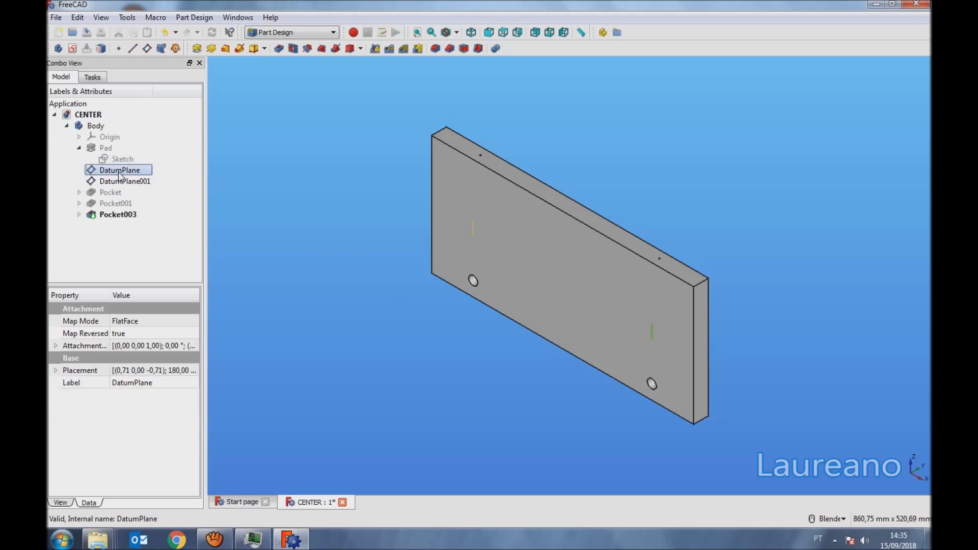
pyautogui.doubleClick(119, 173)
pyautogui.click(148, 412)
pyautogui.write('-35')
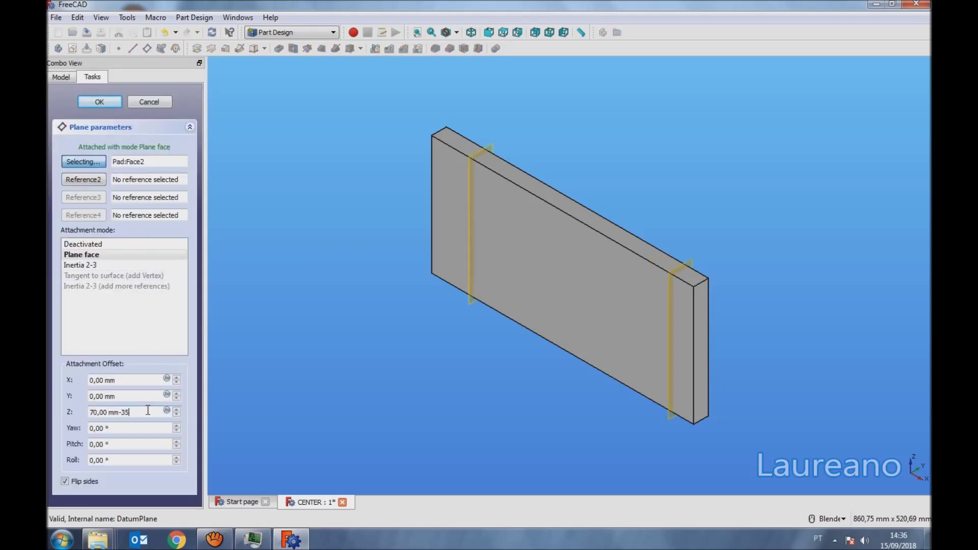
pyautogui.press('Return')
pyautogui.click(368, 280)
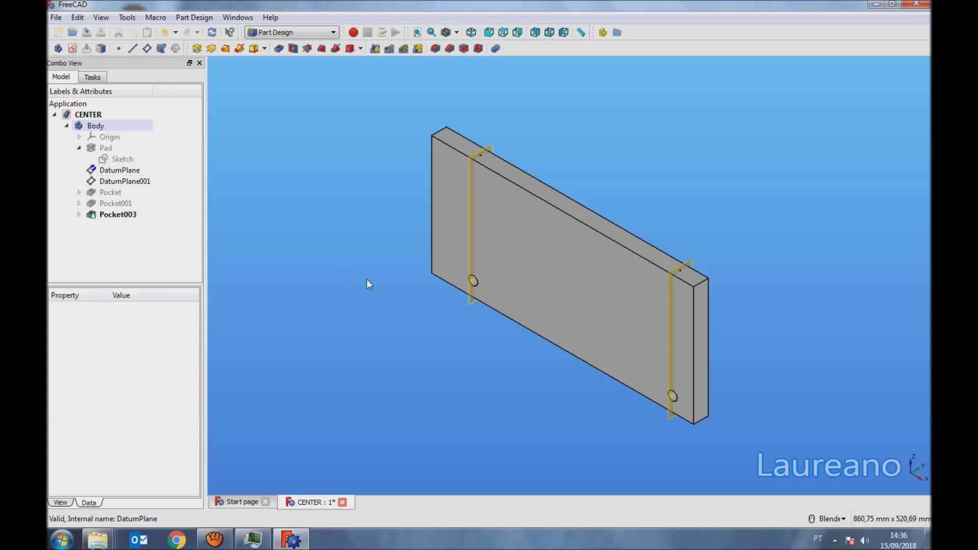
pyautogui.click(85, 33)
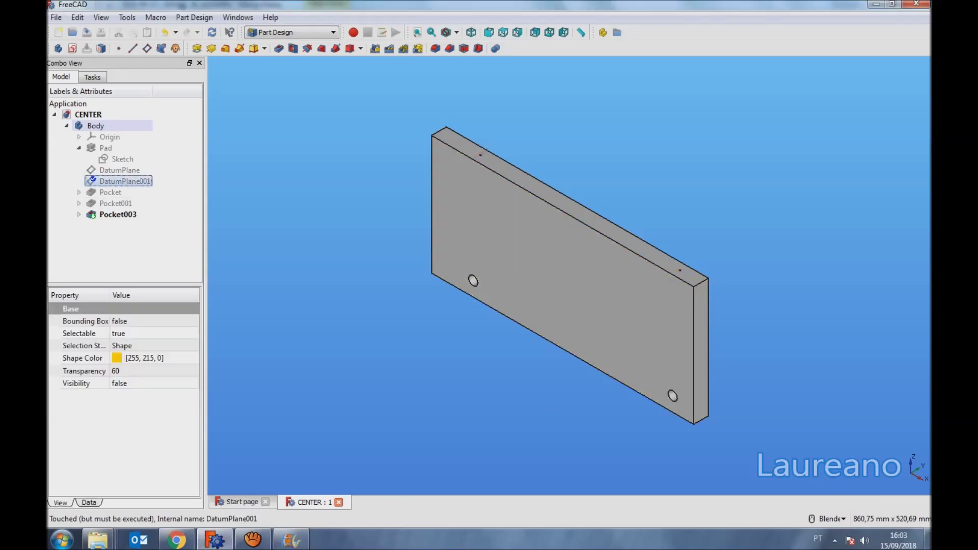
# - Set DatumPlane001's Z offset to 72 mm
pyautogui.doubleClick(125, 181)
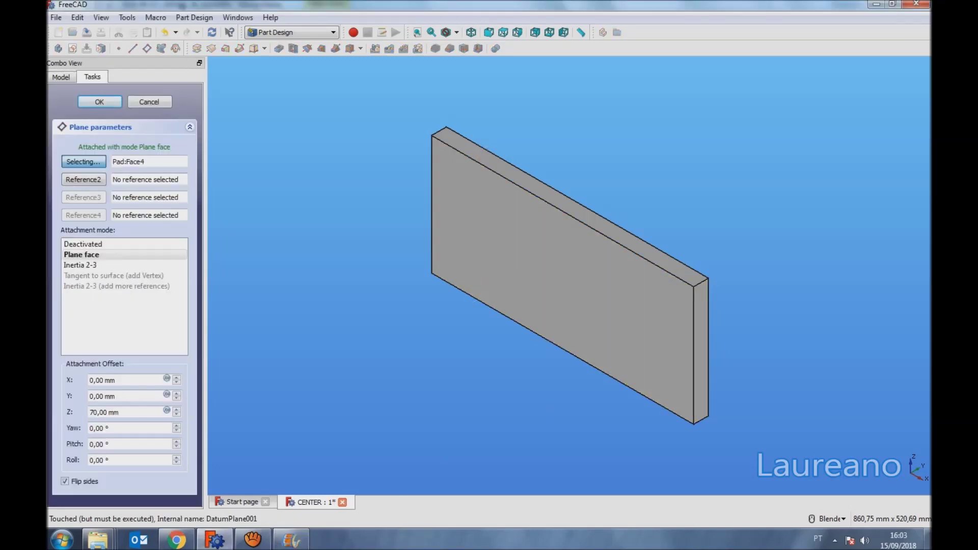
pyautogui.press('Tab')
pyautogui.write('72')
pyautogui.press('Return')
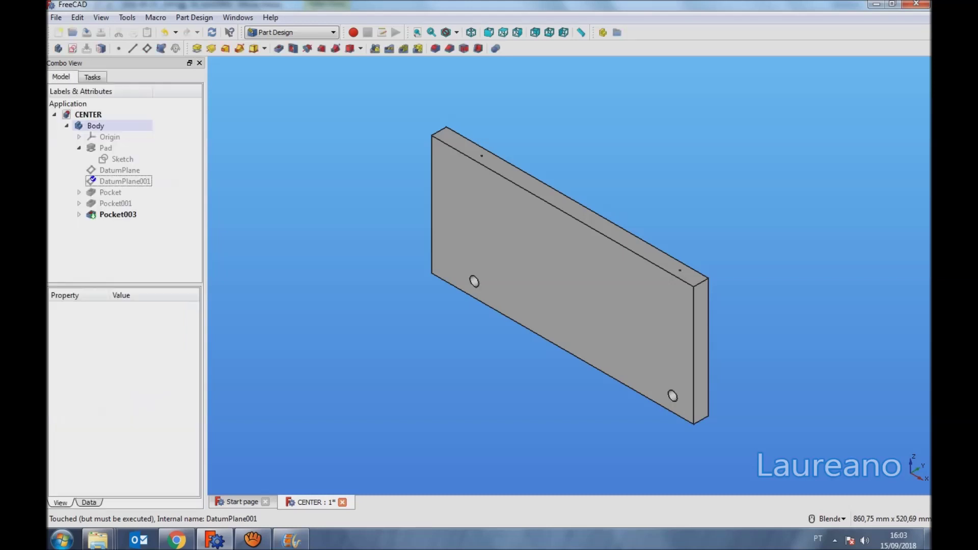